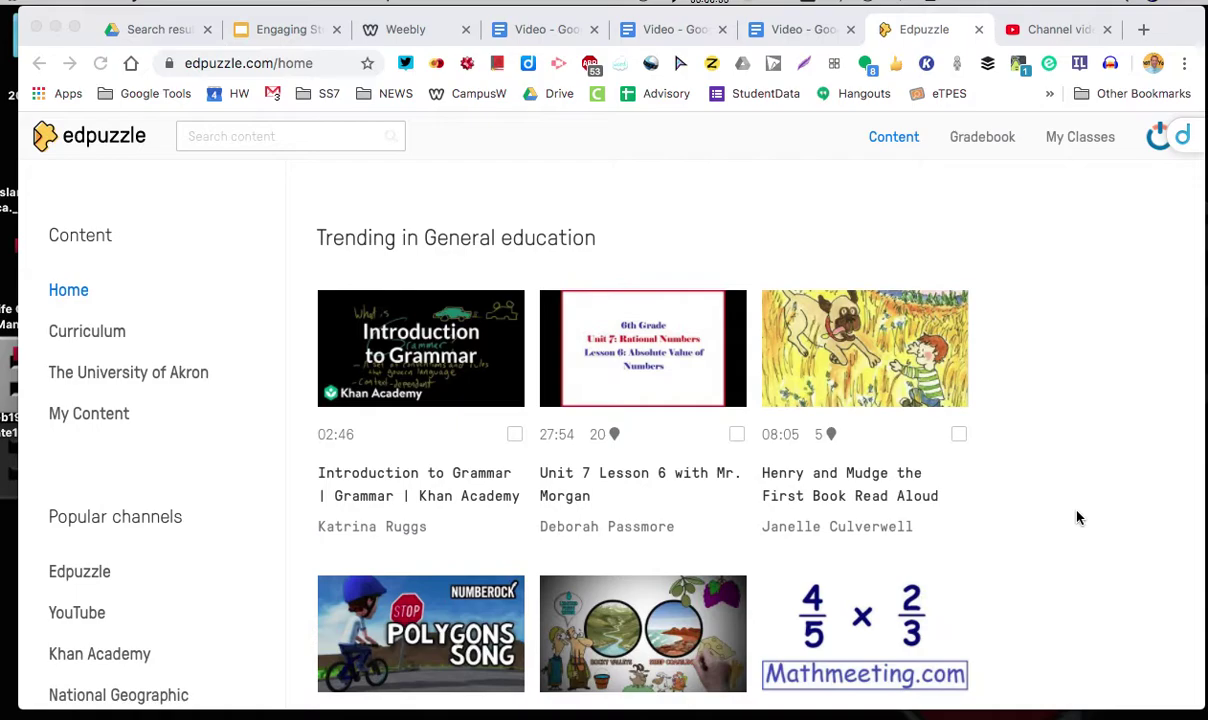
Step: Review the Google Tools class's 24-student roster under My Classes, then return to Content home
left_click(1082, 140)
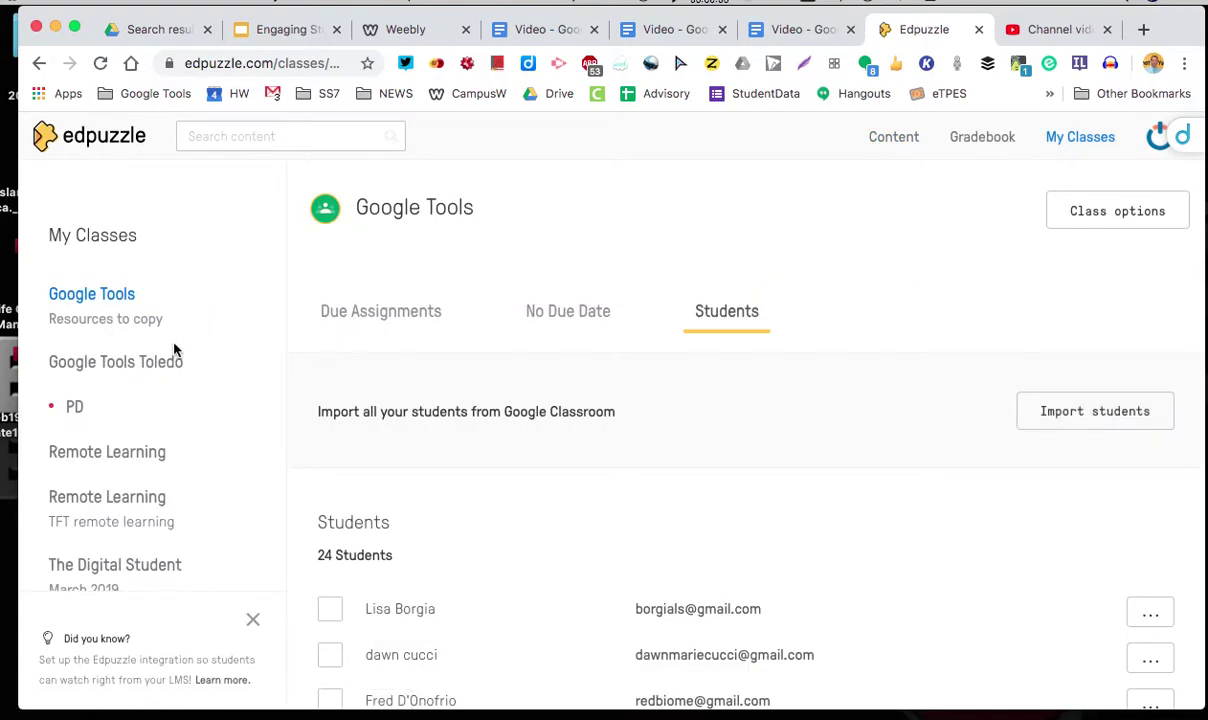
scroll(128, 544, "down", 3)
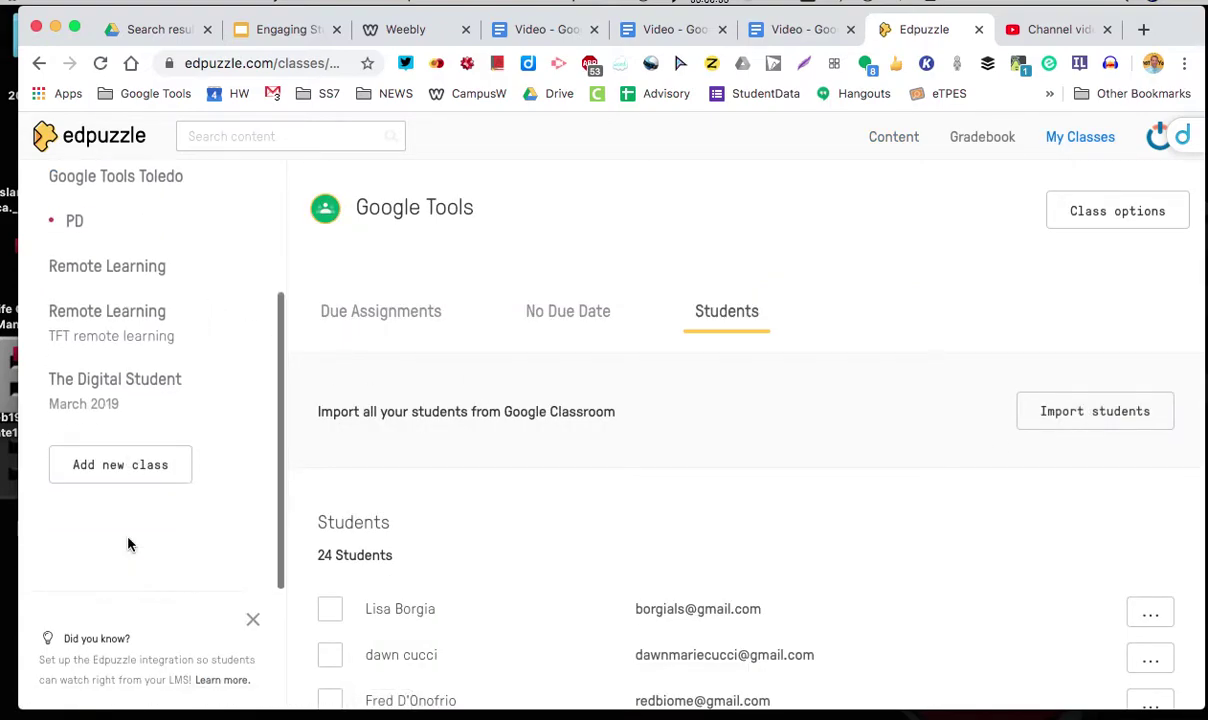
scroll(196, 395, "up", 3)
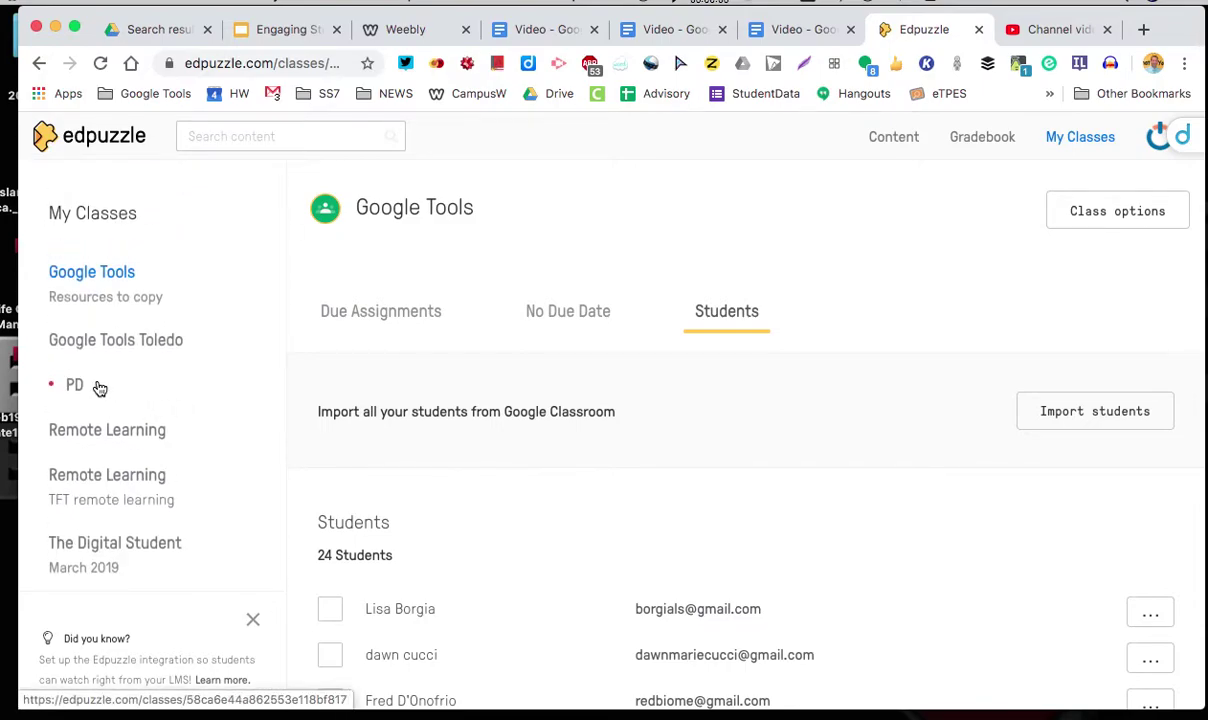
scroll(250, 359, "up", 1)
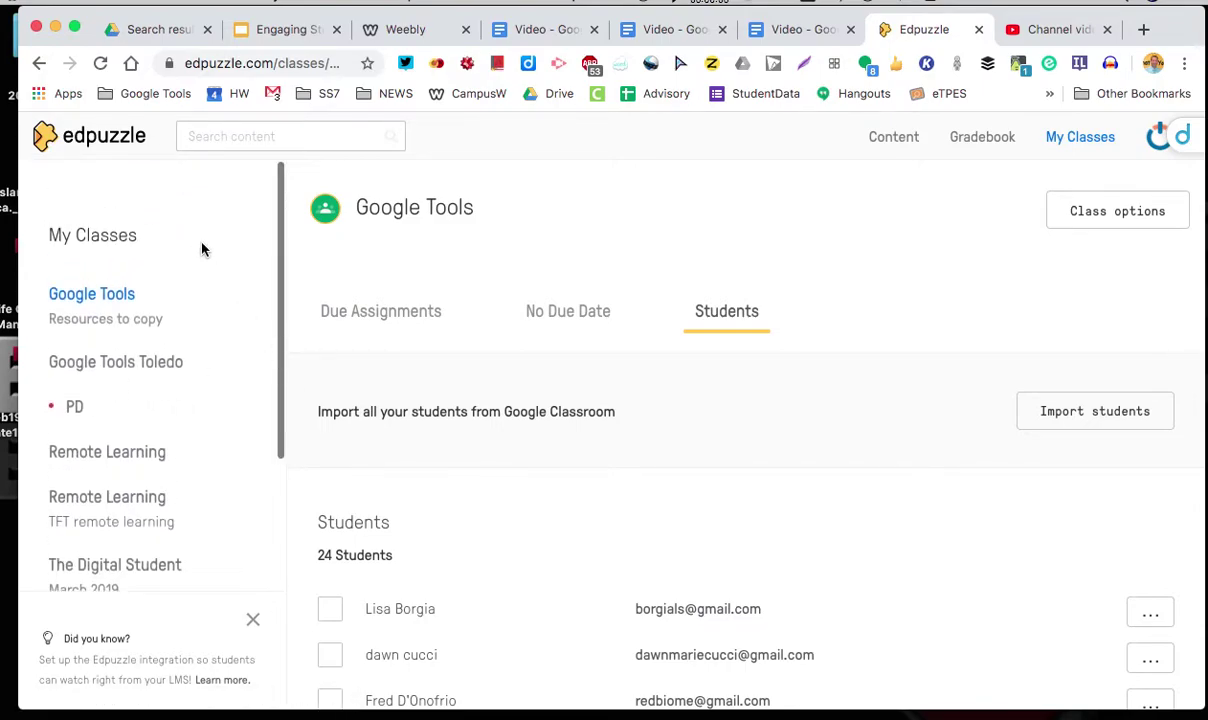
left_click(979, 140)
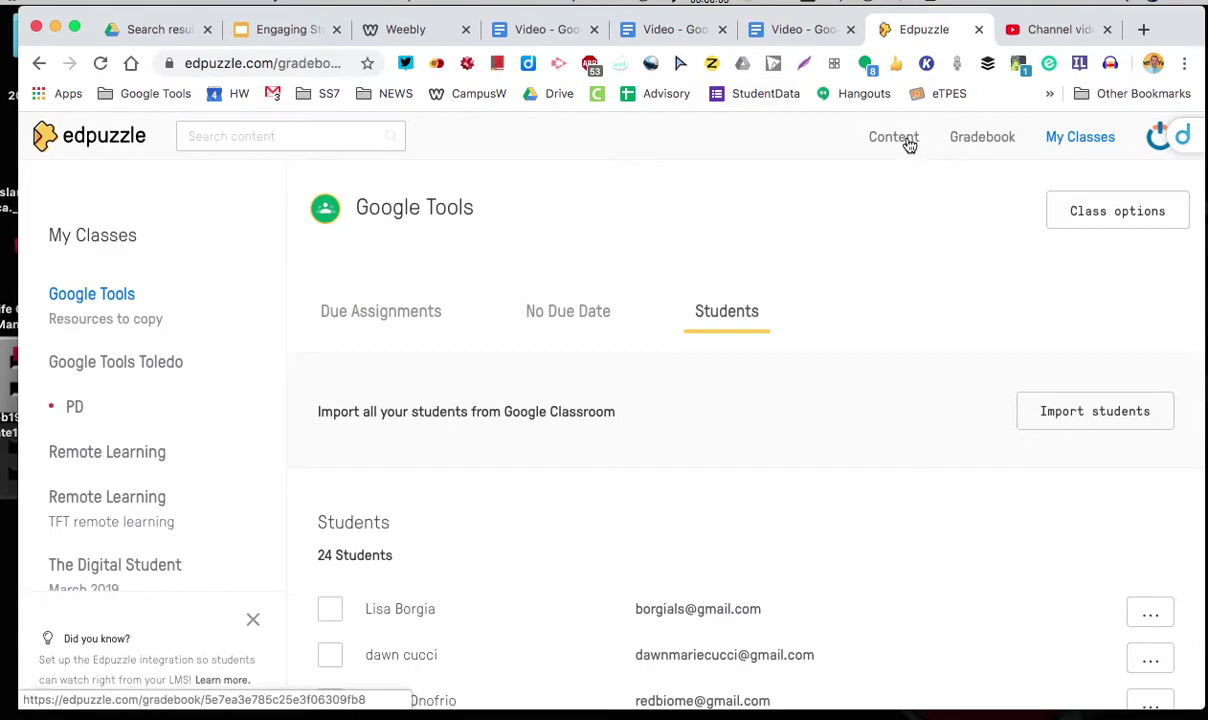
left_click(910, 144)
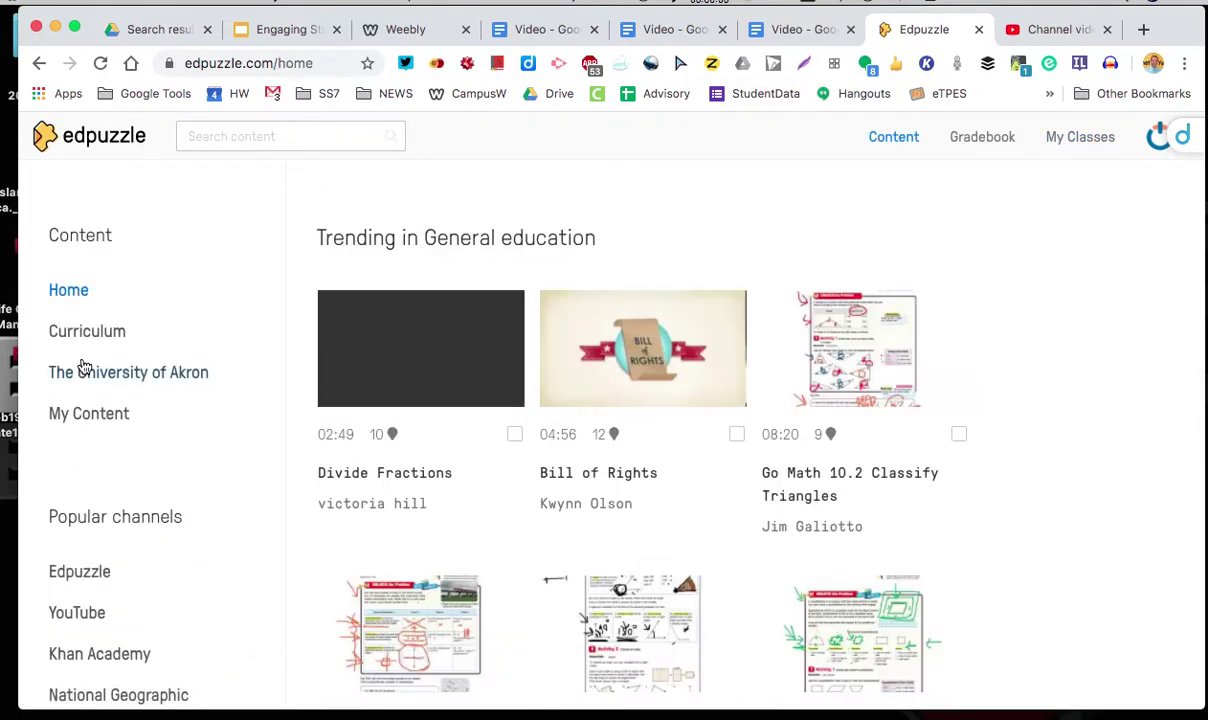
Step: Browse the Crash Course channel and open 'George Orwell's 1984, Part 2: Crash Course Literature #402'
scroll(130, 633, "down", 5)
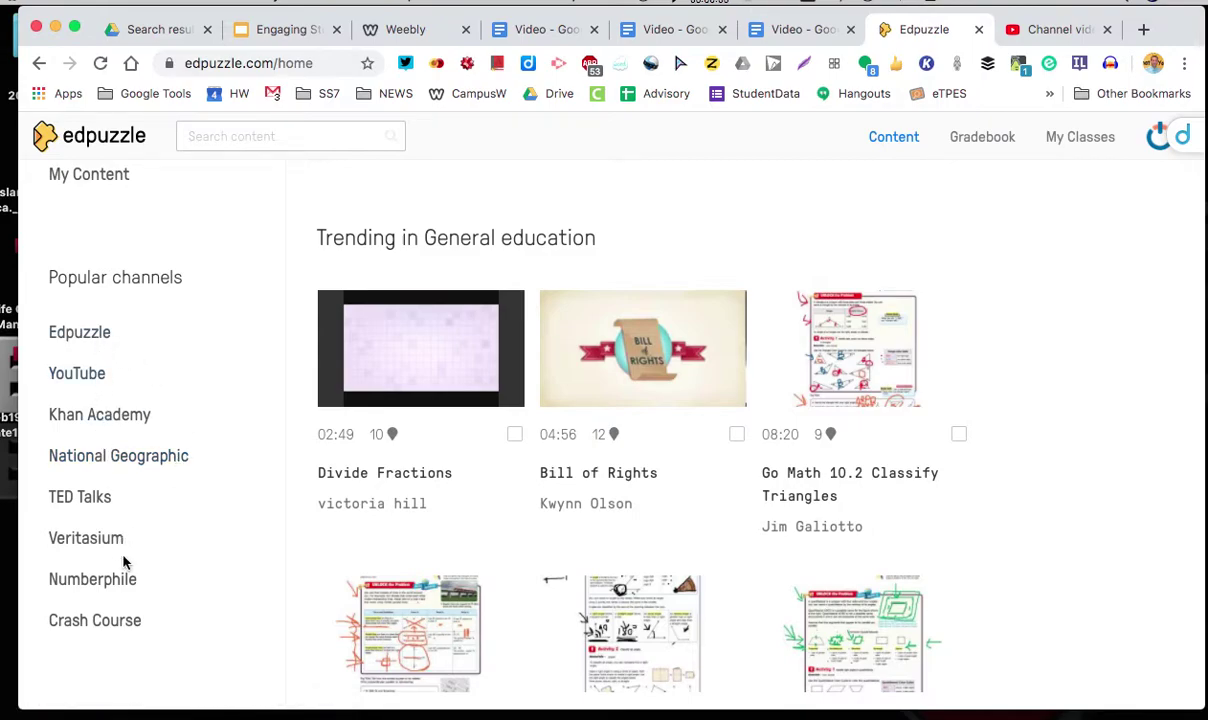
left_click(98, 626)
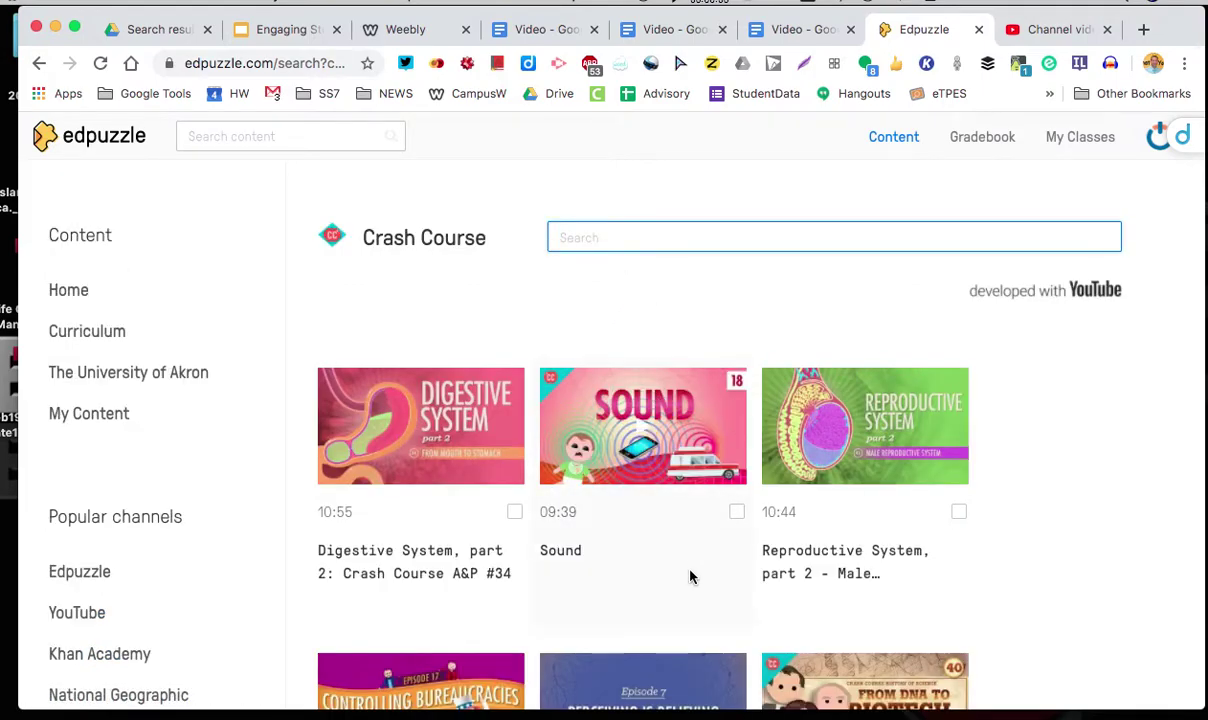
scroll(690, 574, "down", 3)
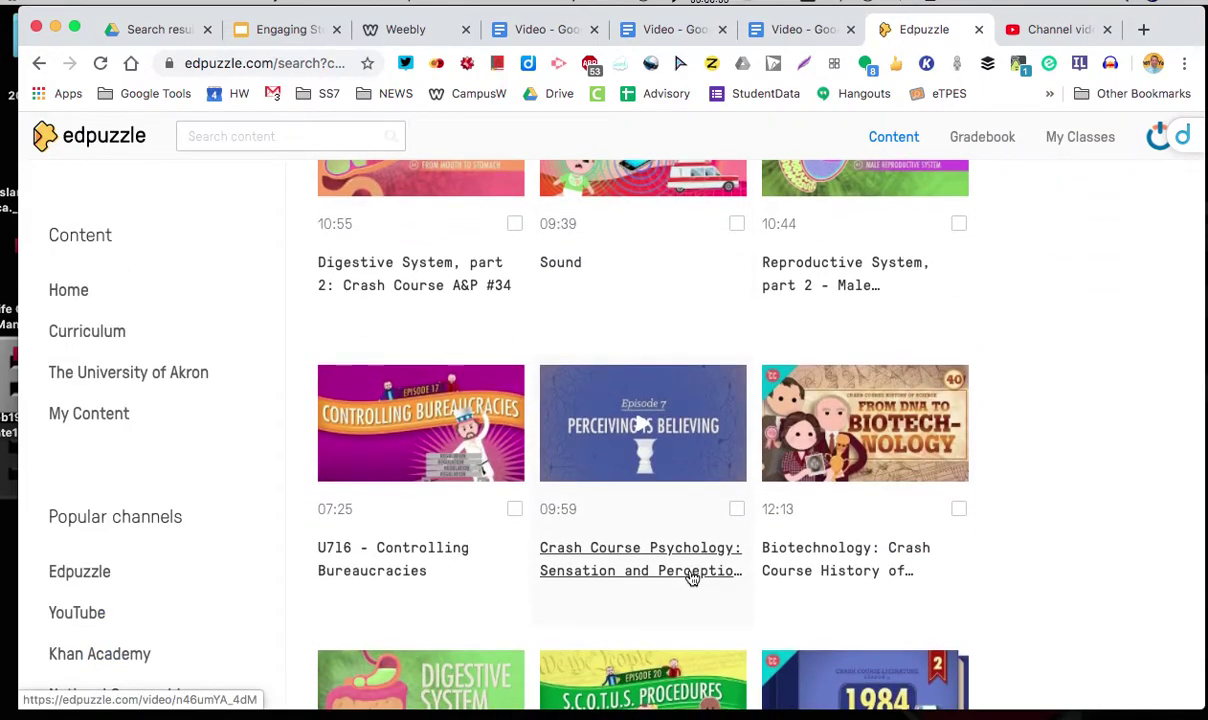
scroll(690, 578, "down", 3)
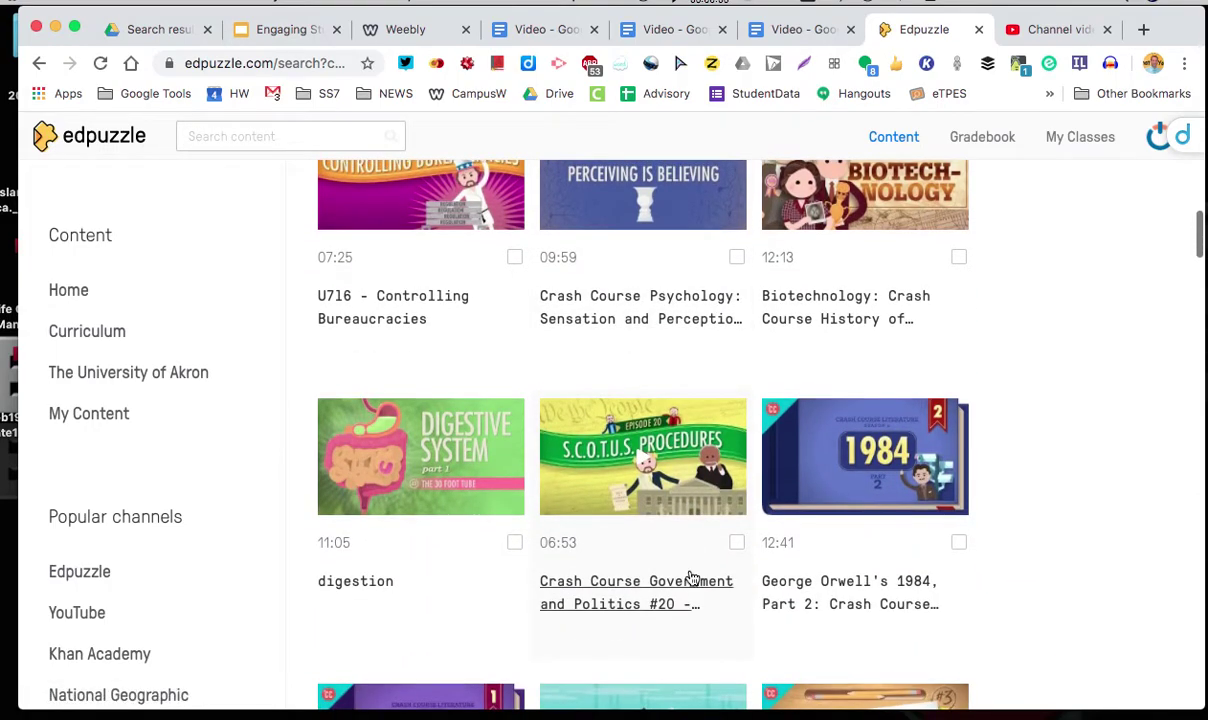
left_click(861, 491)
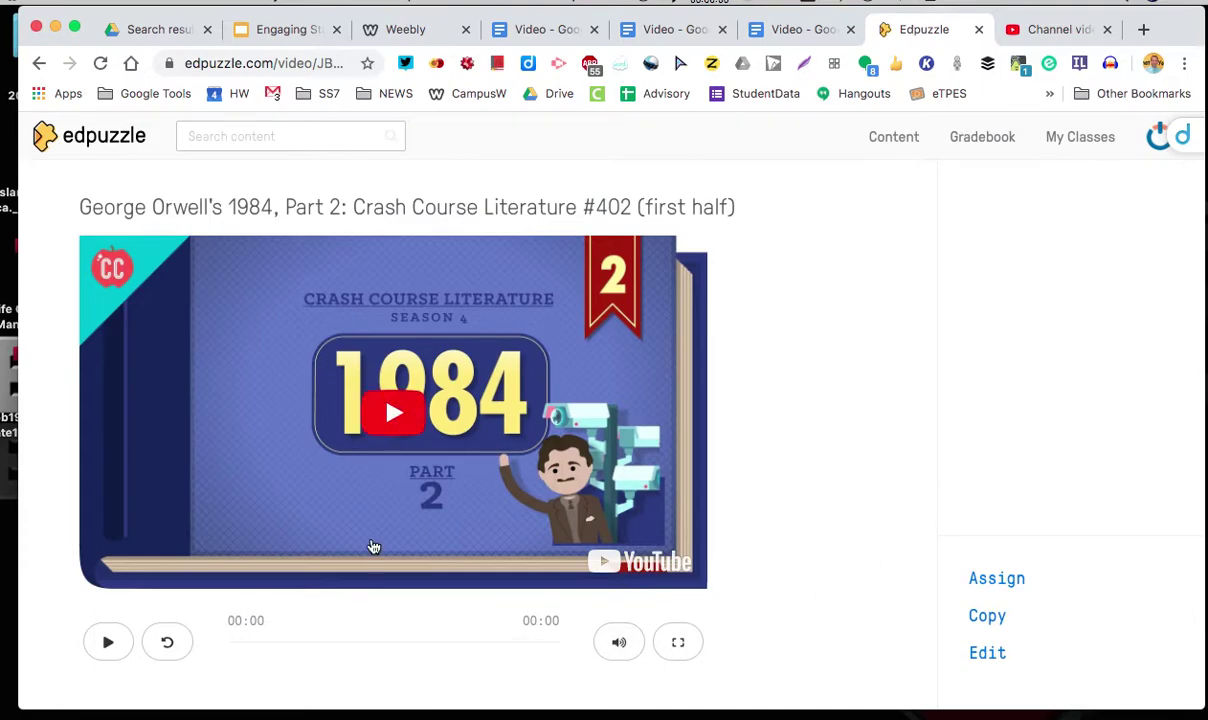
Step: Copy the 1984 Part 2 video and pick My Content in the Move folder picker
scroll(372, 545, "down", 3)
scroll(371, 545, "up", 3)
left_click(988, 626)
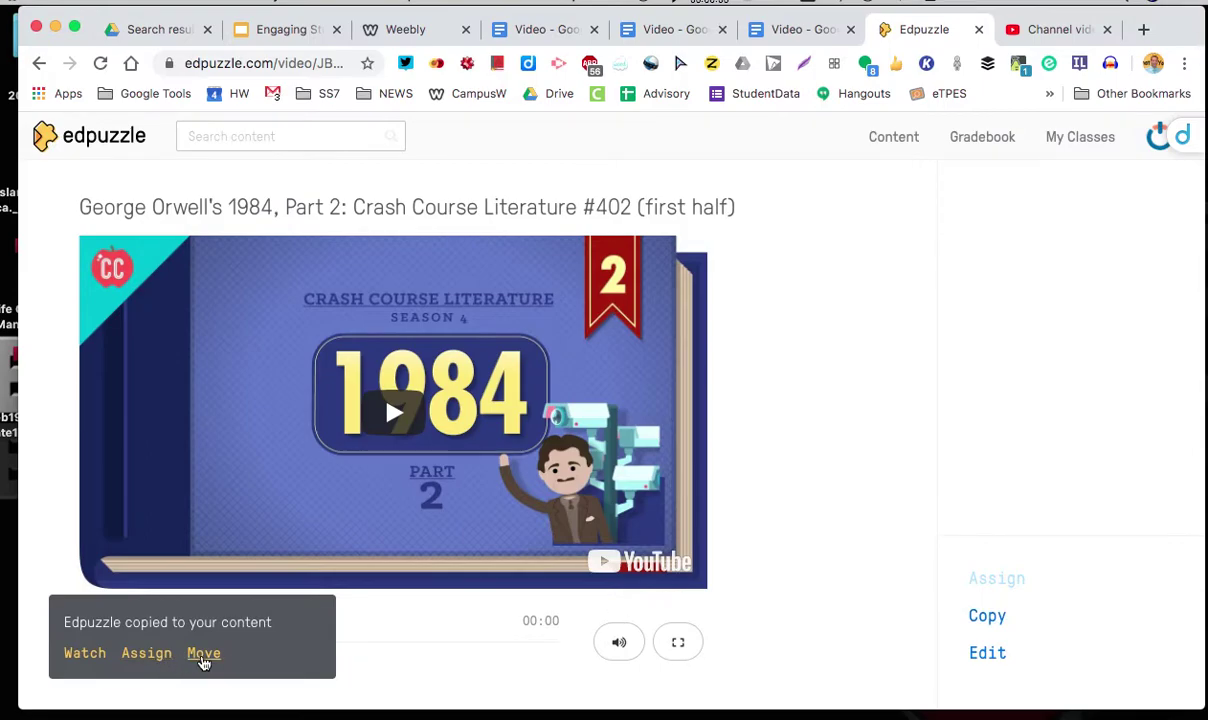
left_click(203, 655)
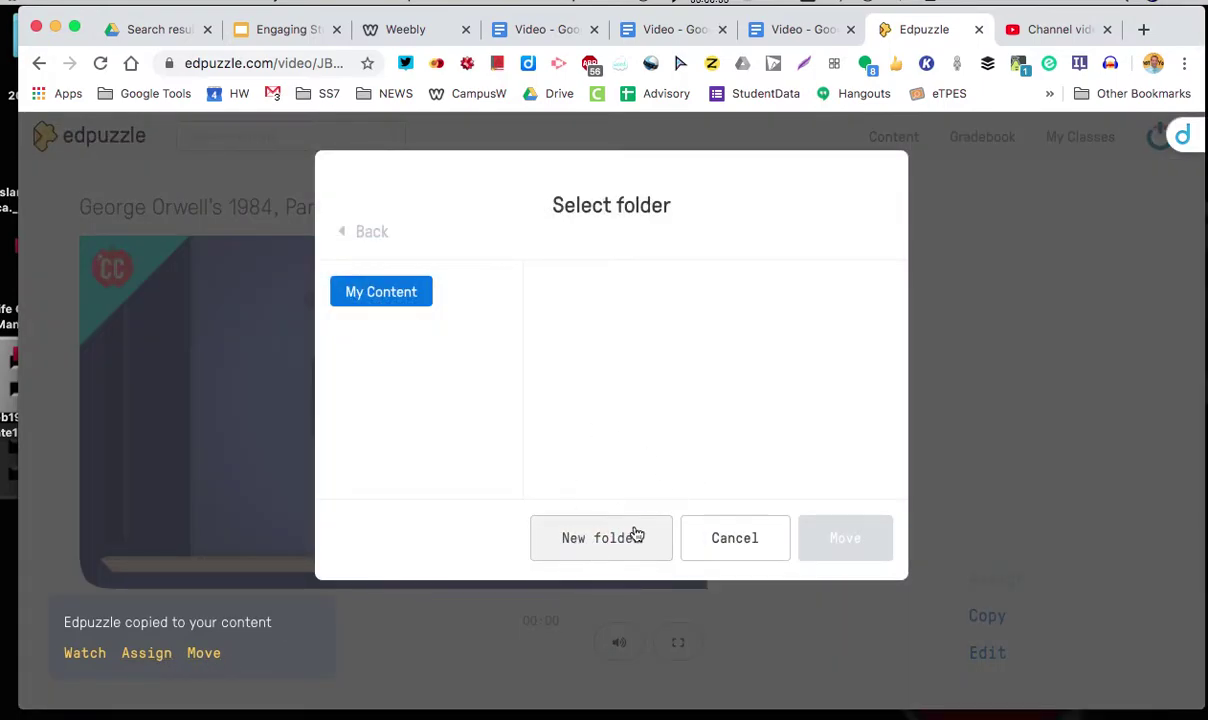
left_click(385, 302)
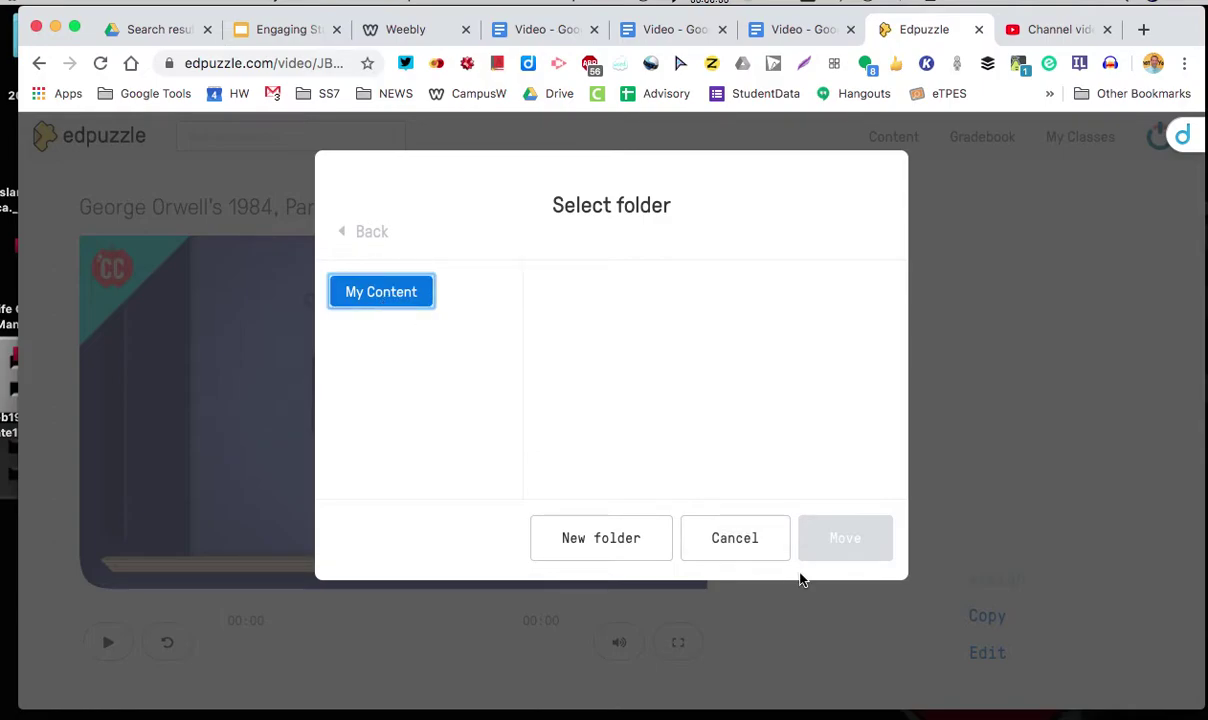
Step: Cancel the folder picker, copy the video again, and go back to the Content home page
left_click(845, 540)
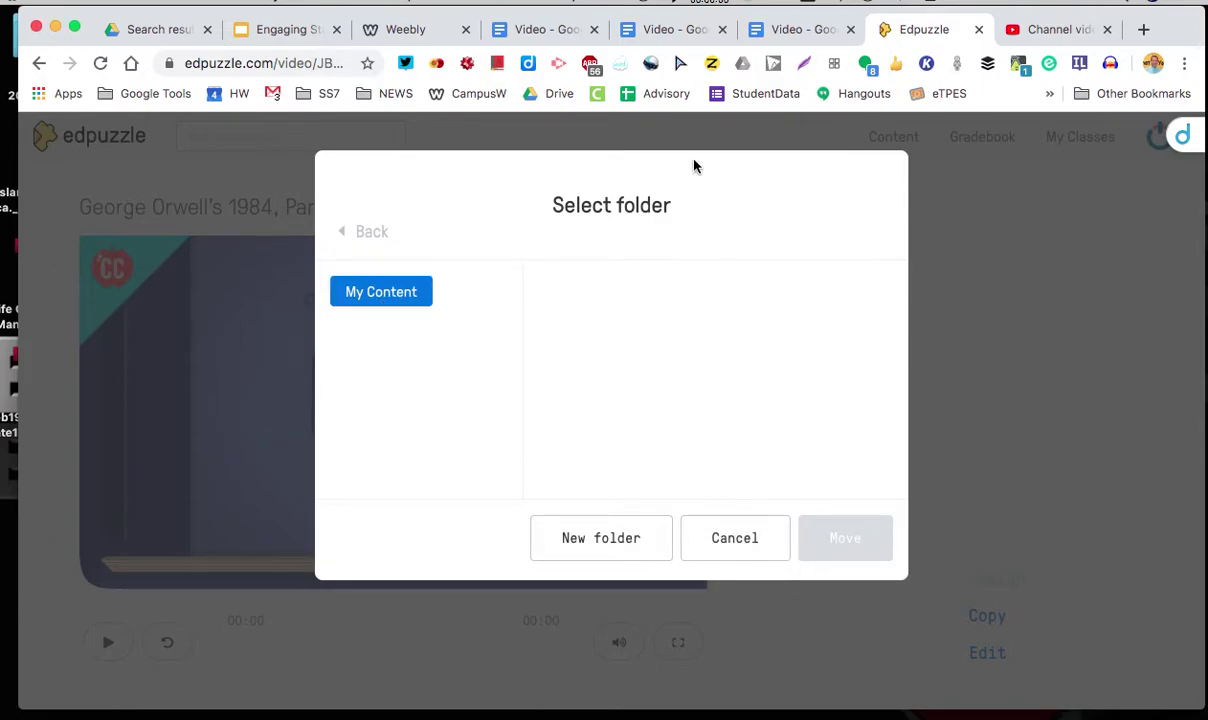
left_click(760, 534)
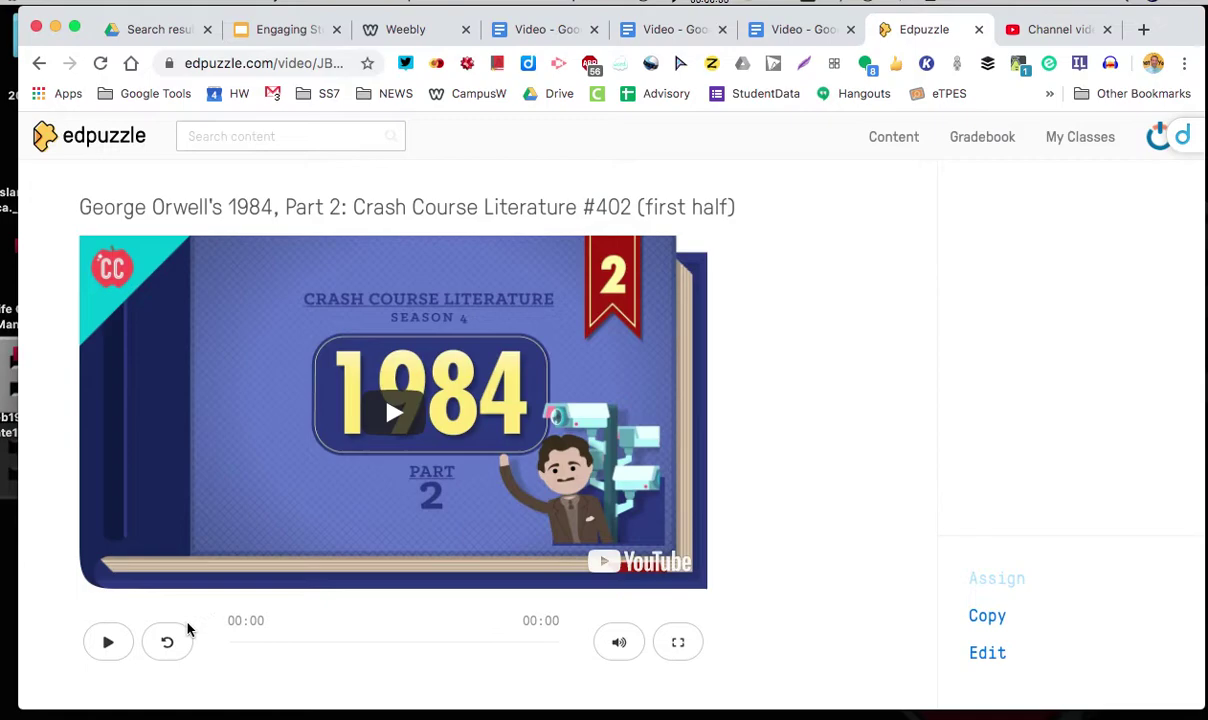
left_click(987, 617)
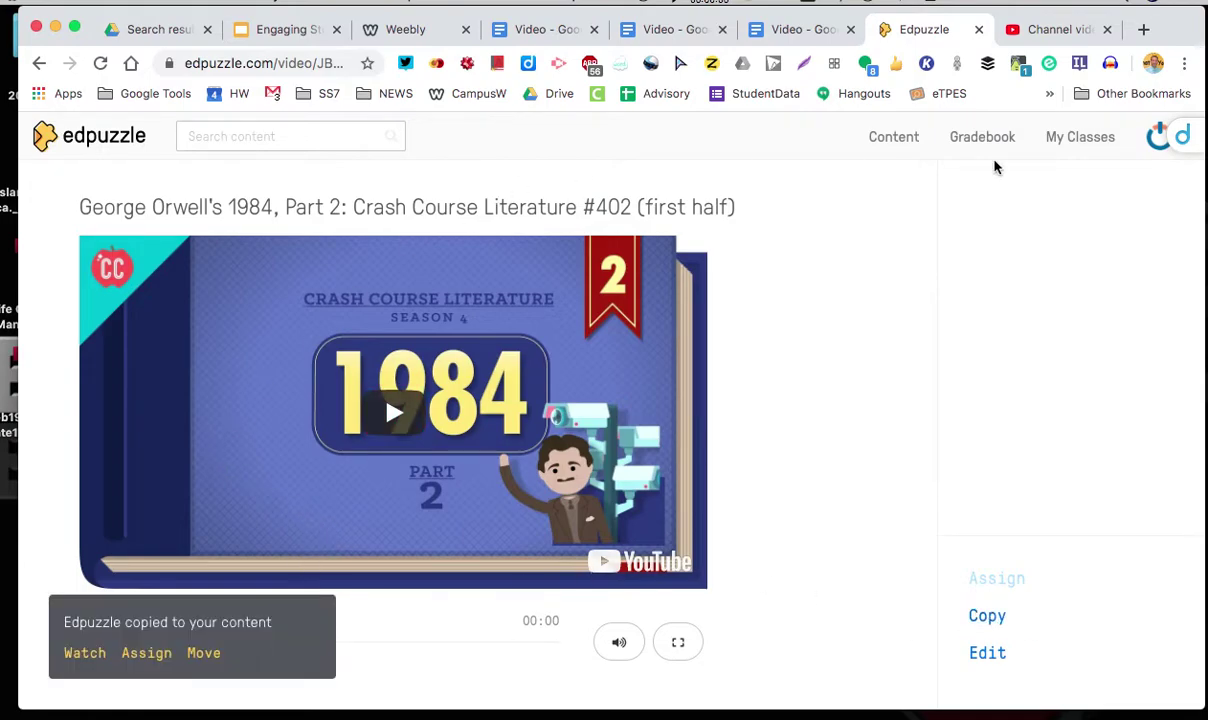
left_click(900, 140)
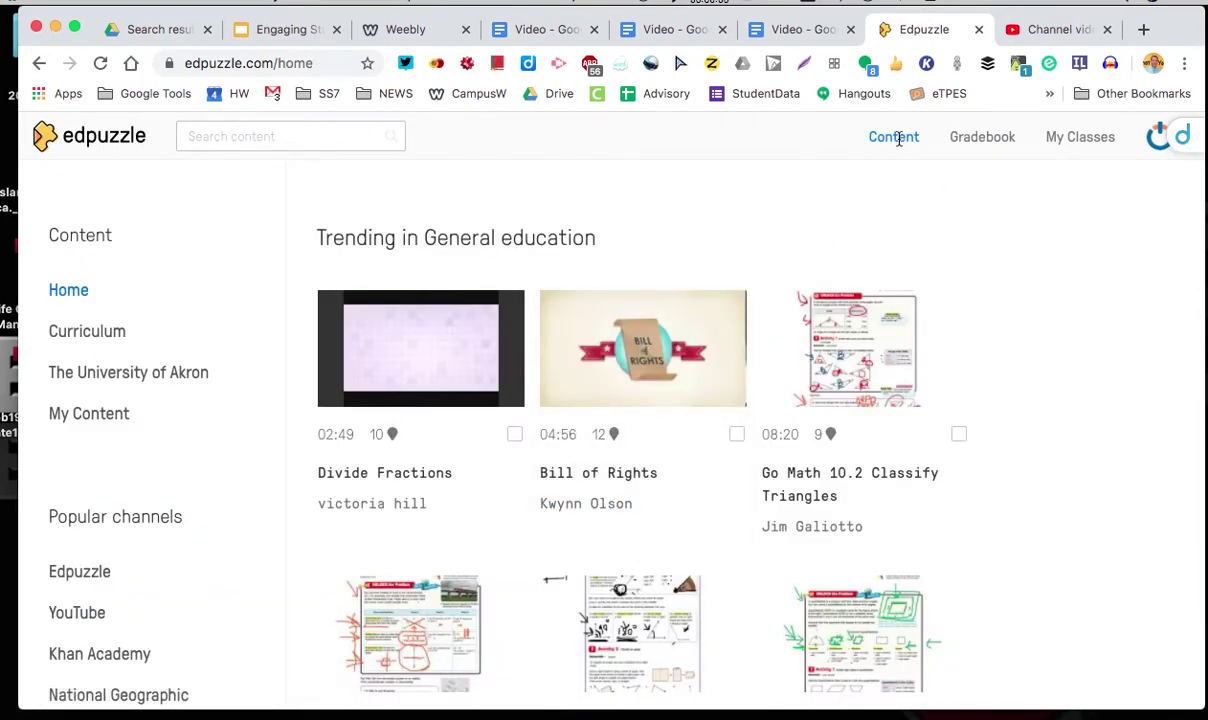
Step: Delete the second 1984 copy from My Content and open the remaining copy in the editor
left_click(73, 413)
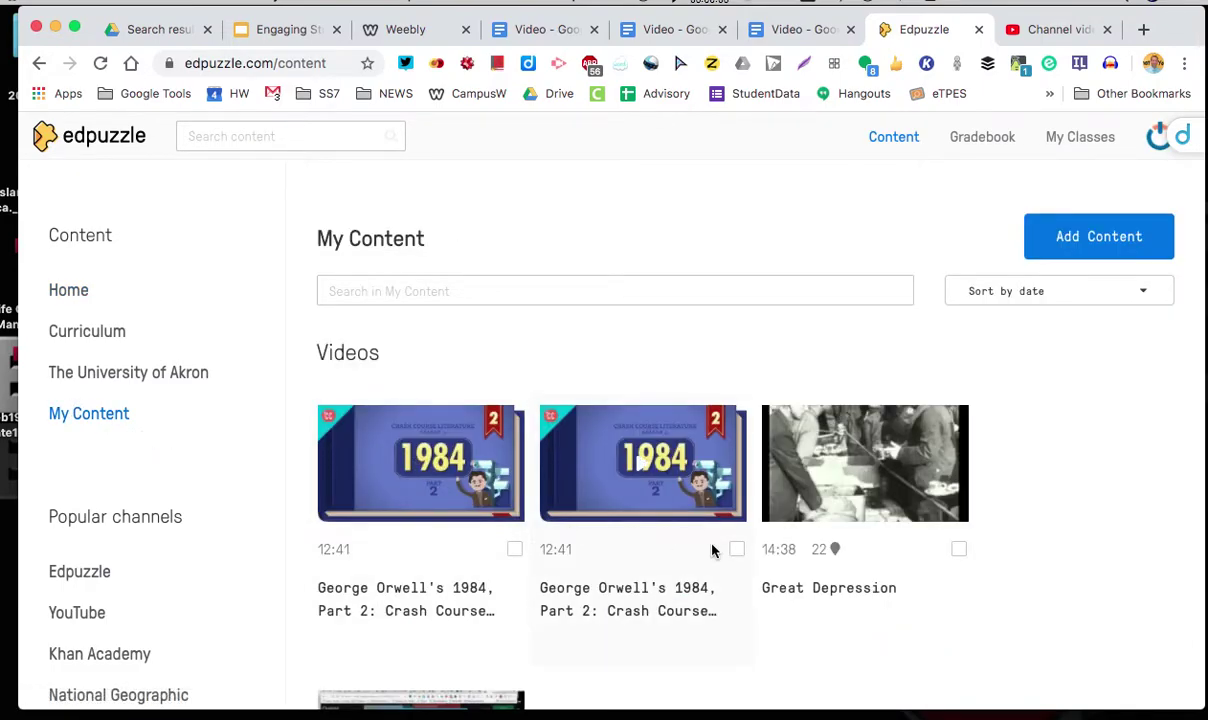
left_click(737, 551)
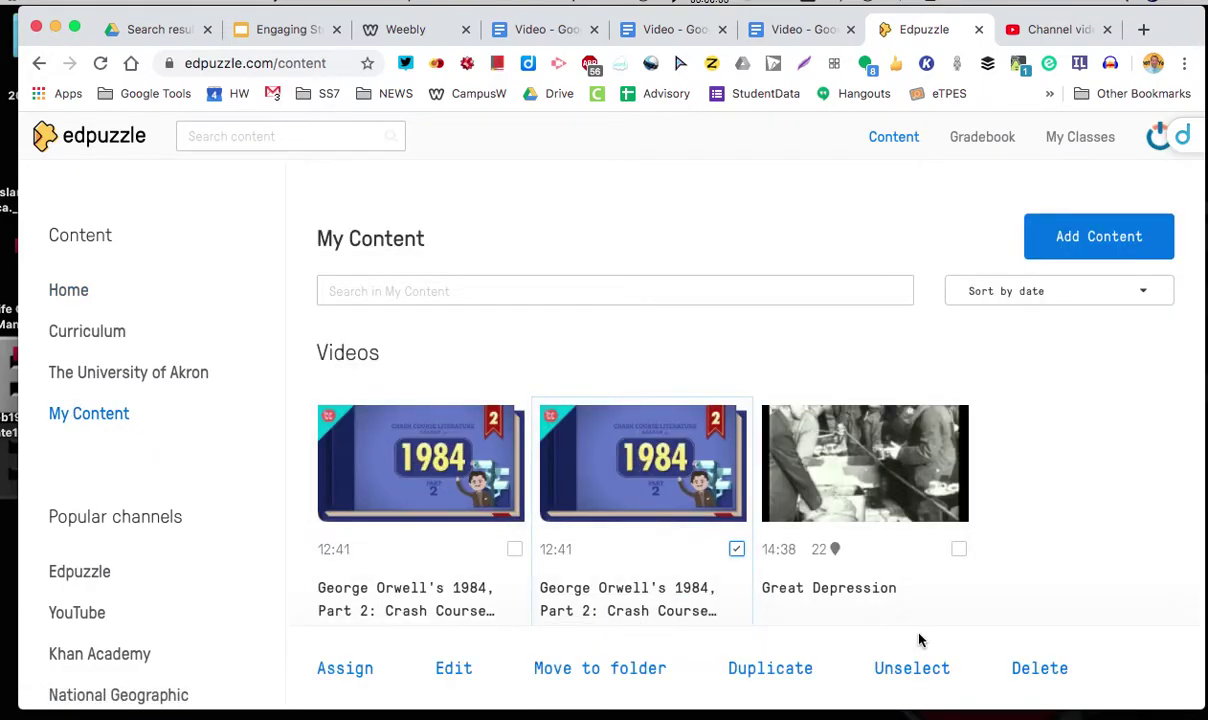
left_click(1038, 669)
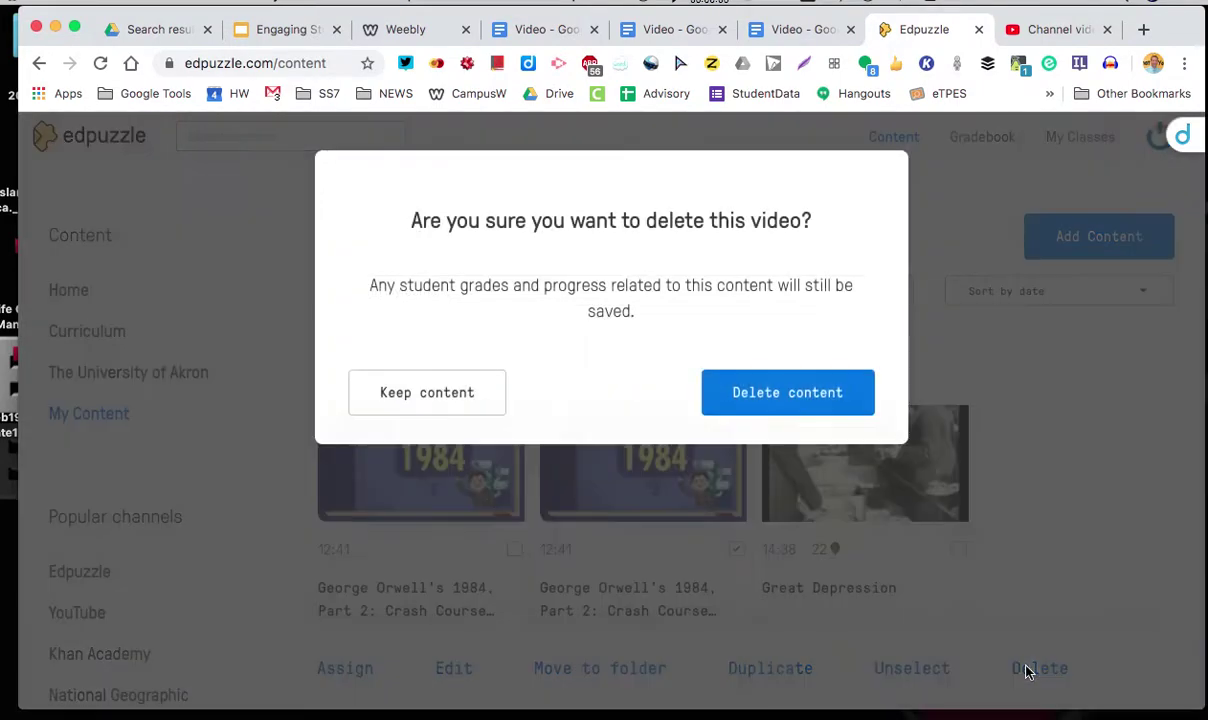
left_click(758, 388)
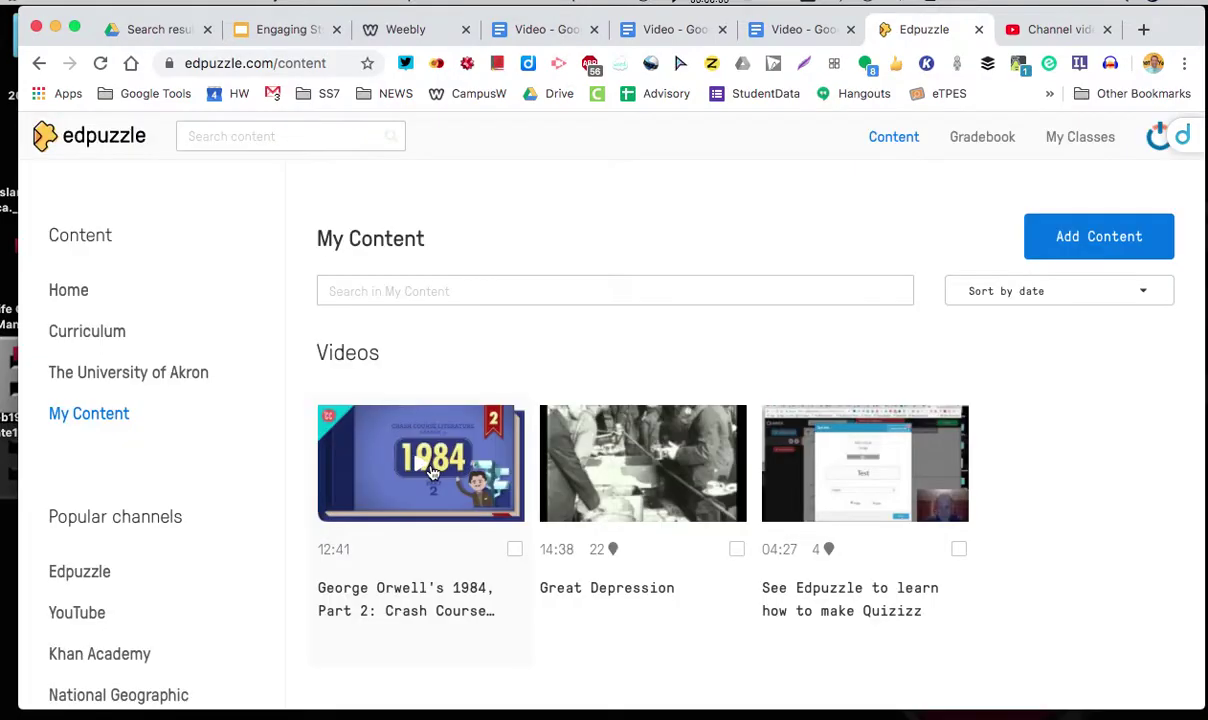
left_click(432, 468)
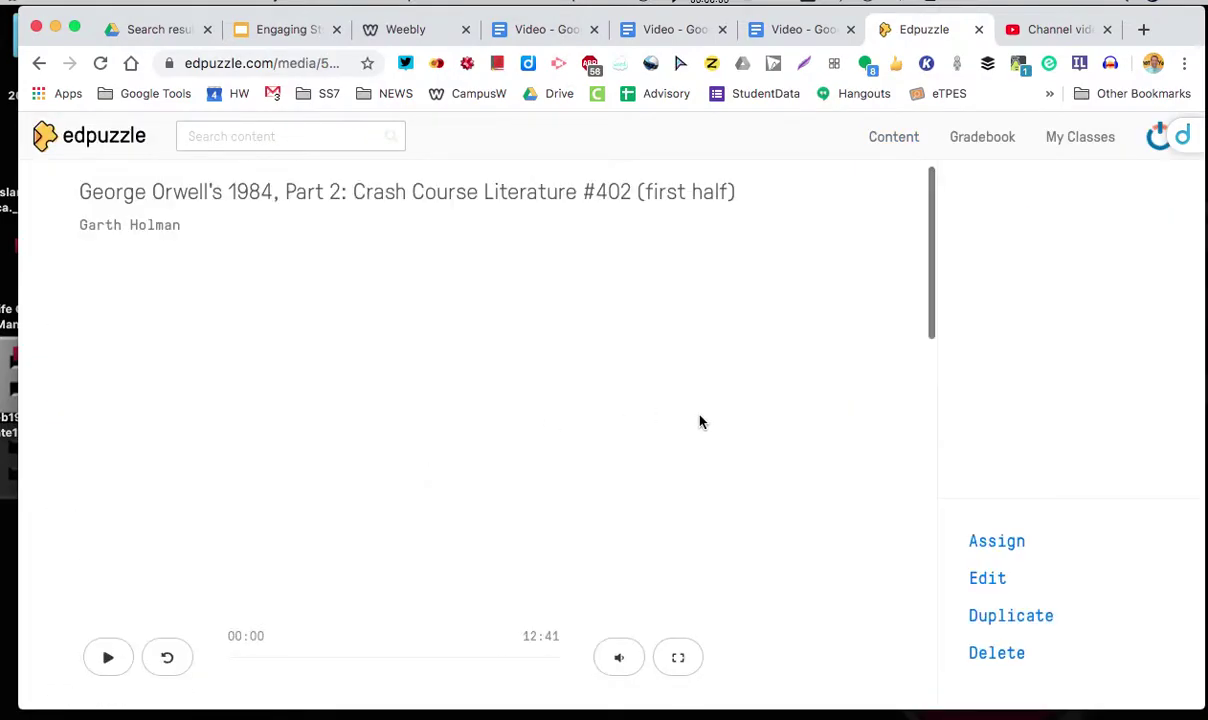
left_click(987, 579)
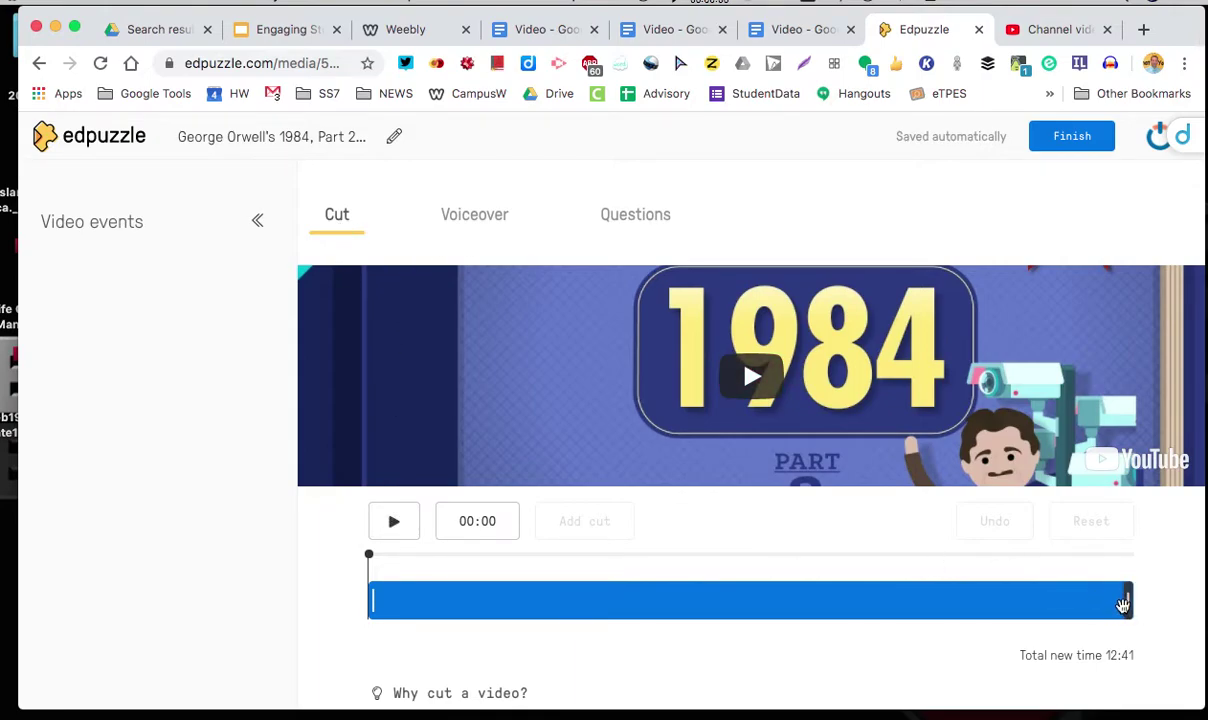
Step: Scrub the untrimmed 12:41 video to its end screen, pause, and reveal the question-adding options
left_click_drag(1129, 603, 1065, 603)
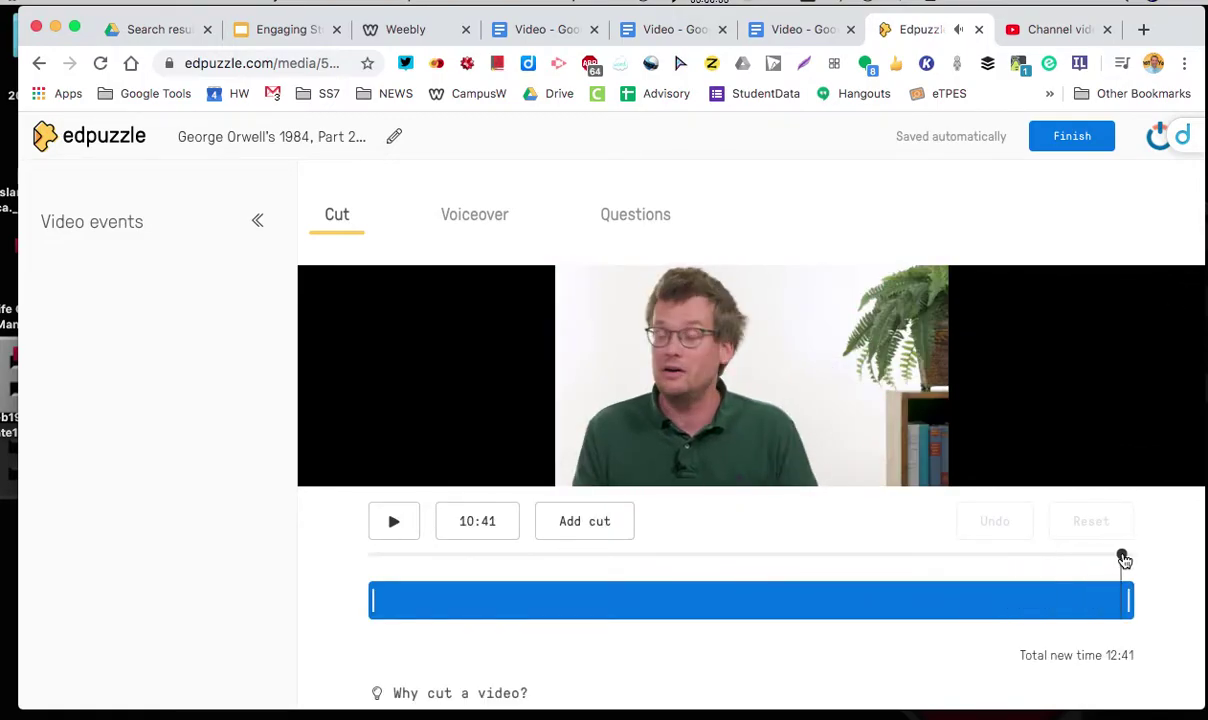
left_click(393, 521)
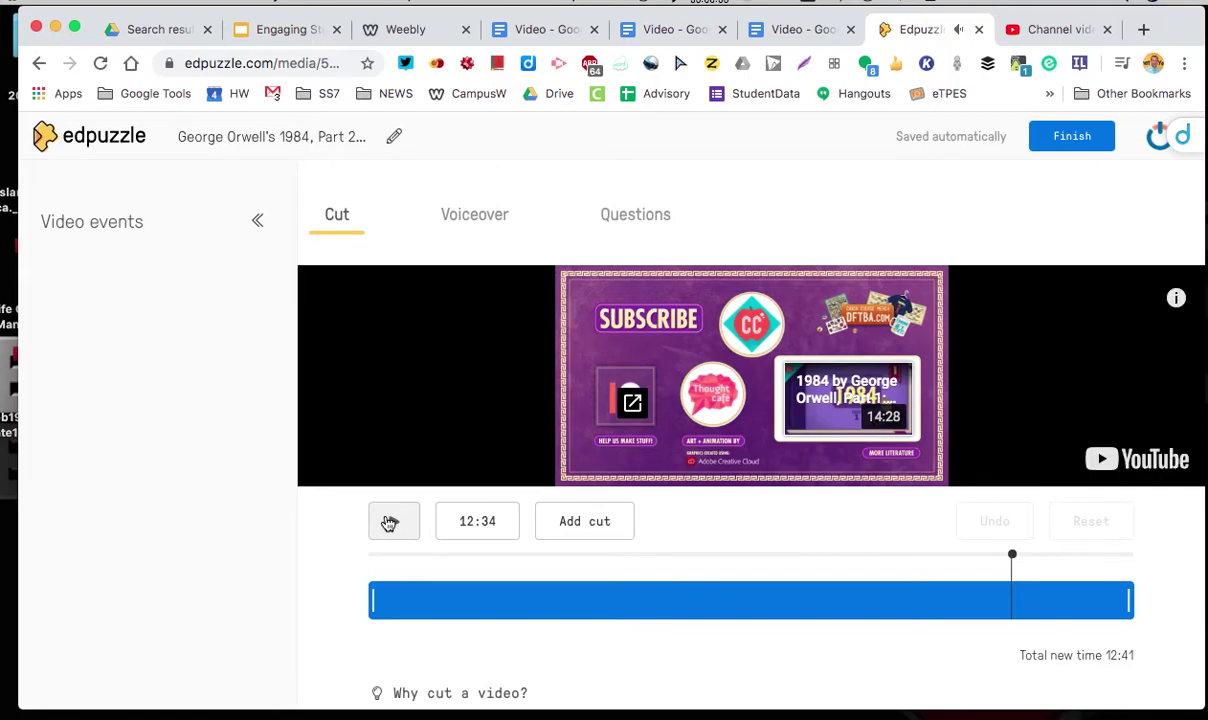
left_click(477, 223)
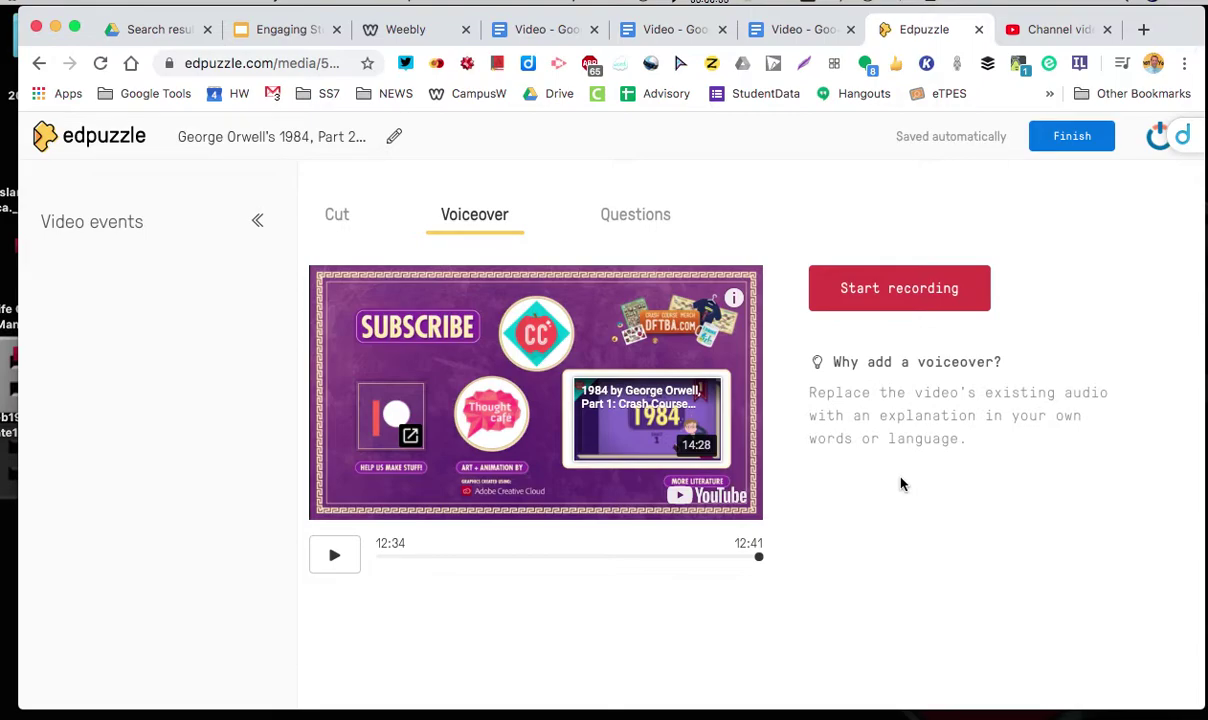
left_click(638, 220)
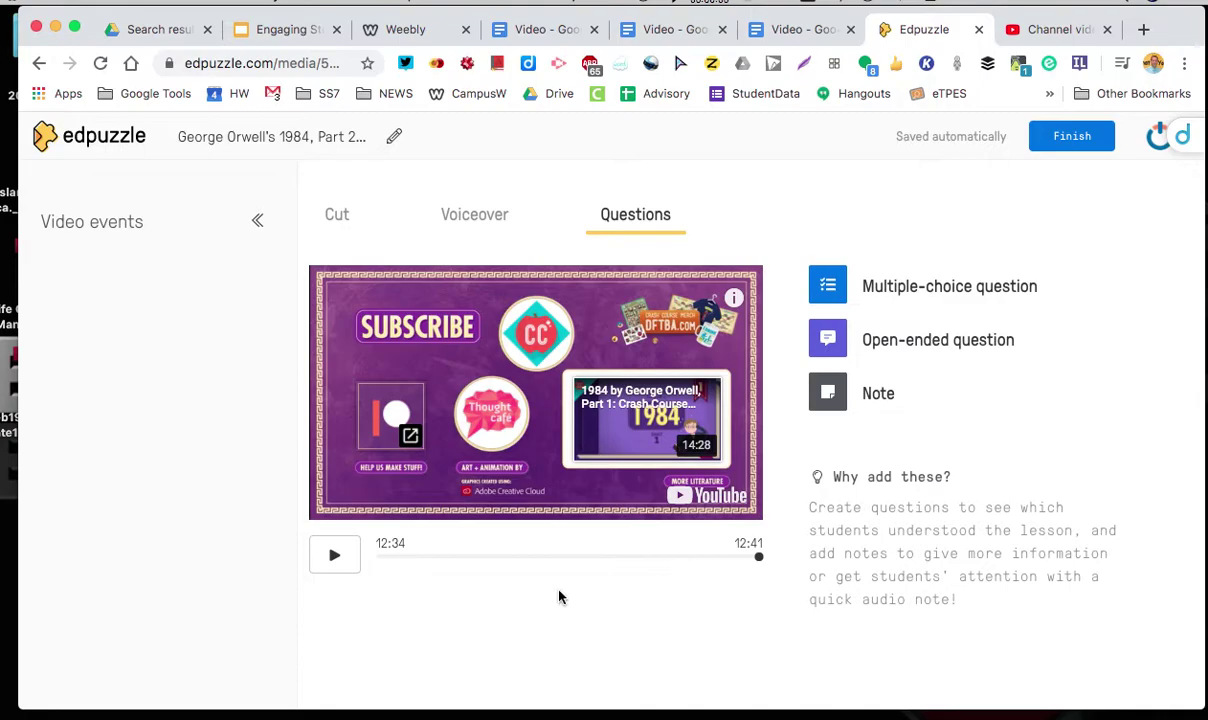
Step: Seek through the 1984 video preview and pause it at 01:42
left_click(335, 556)
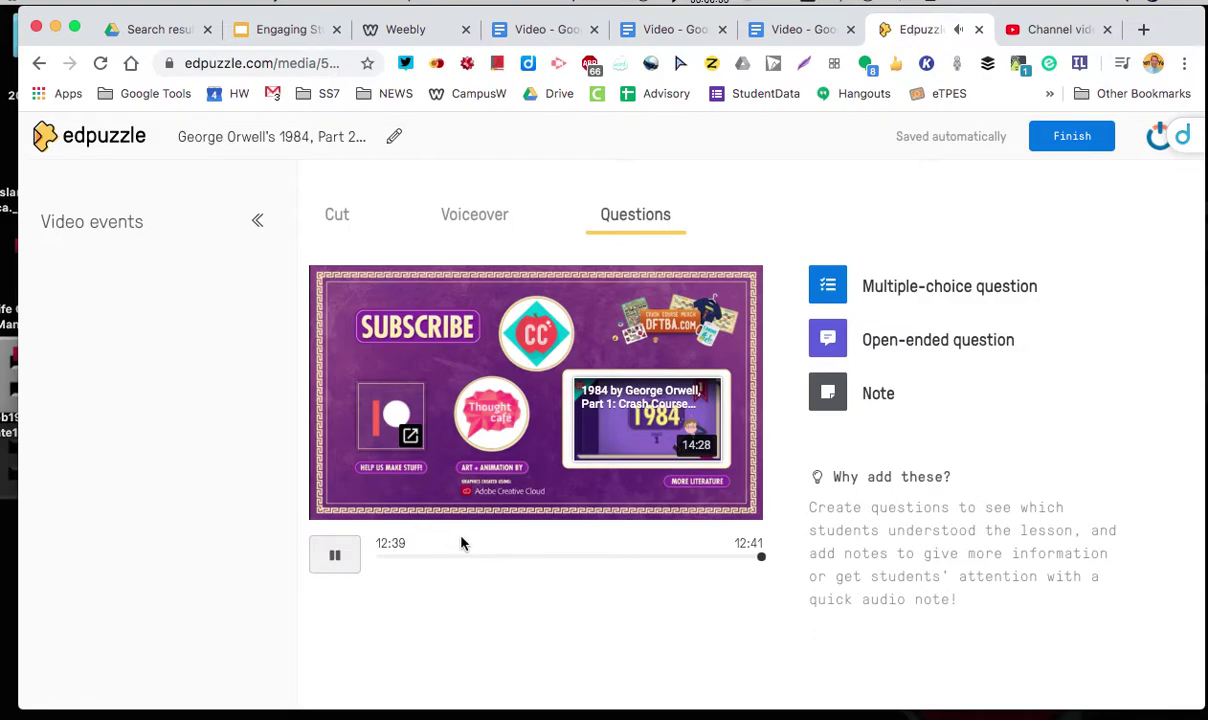
left_click(386, 558)
left_click(335, 556)
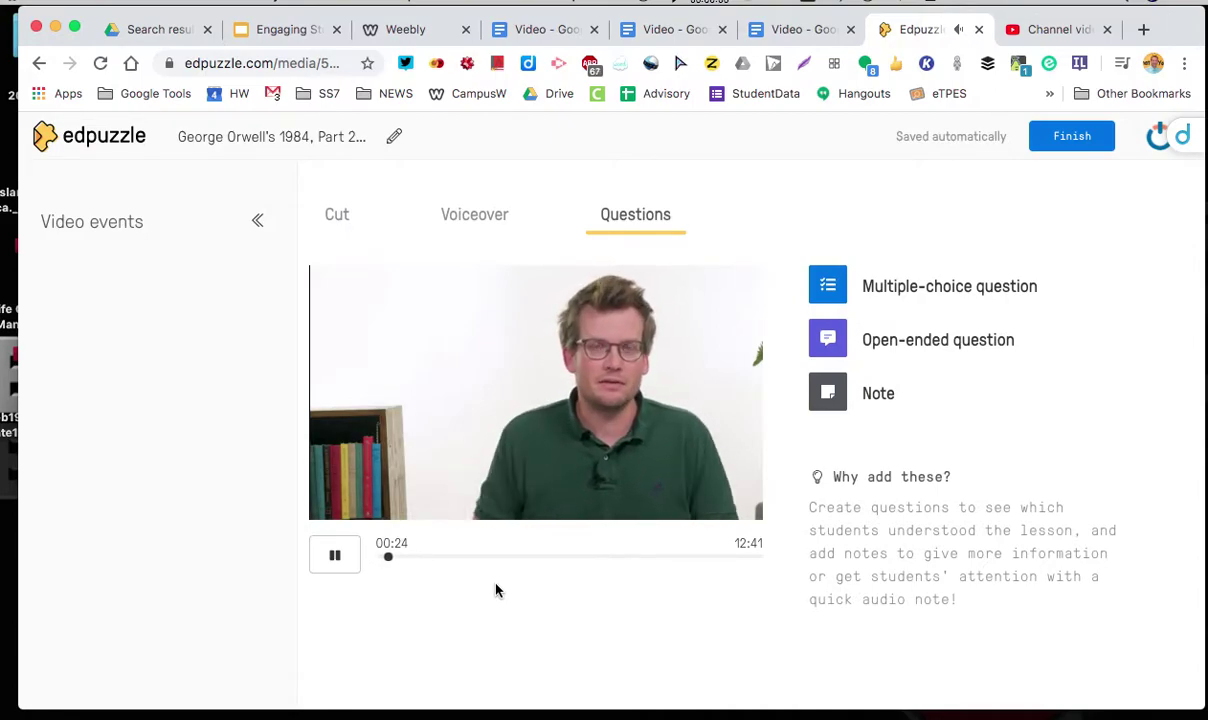
left_click(427, 558)
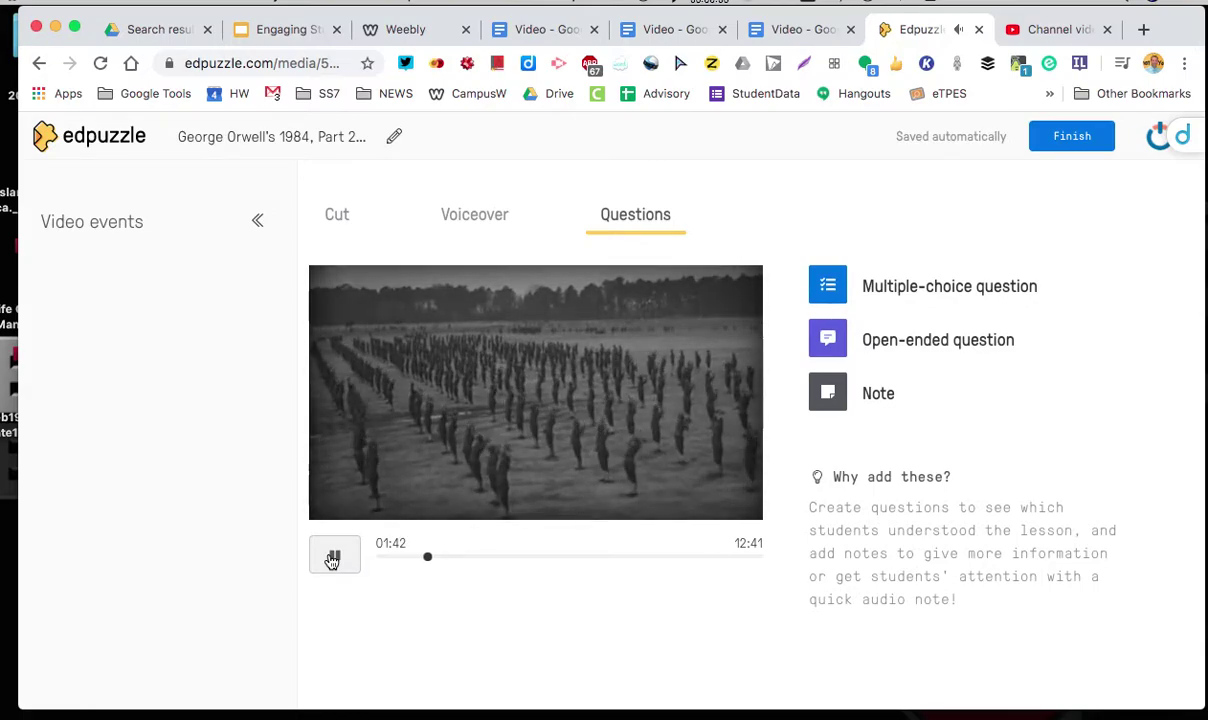
left_click(333, 558)
Step: Start a multiple-choice question 'What was always at war?' with choices Japan and East Asia
left_click(833, 287)
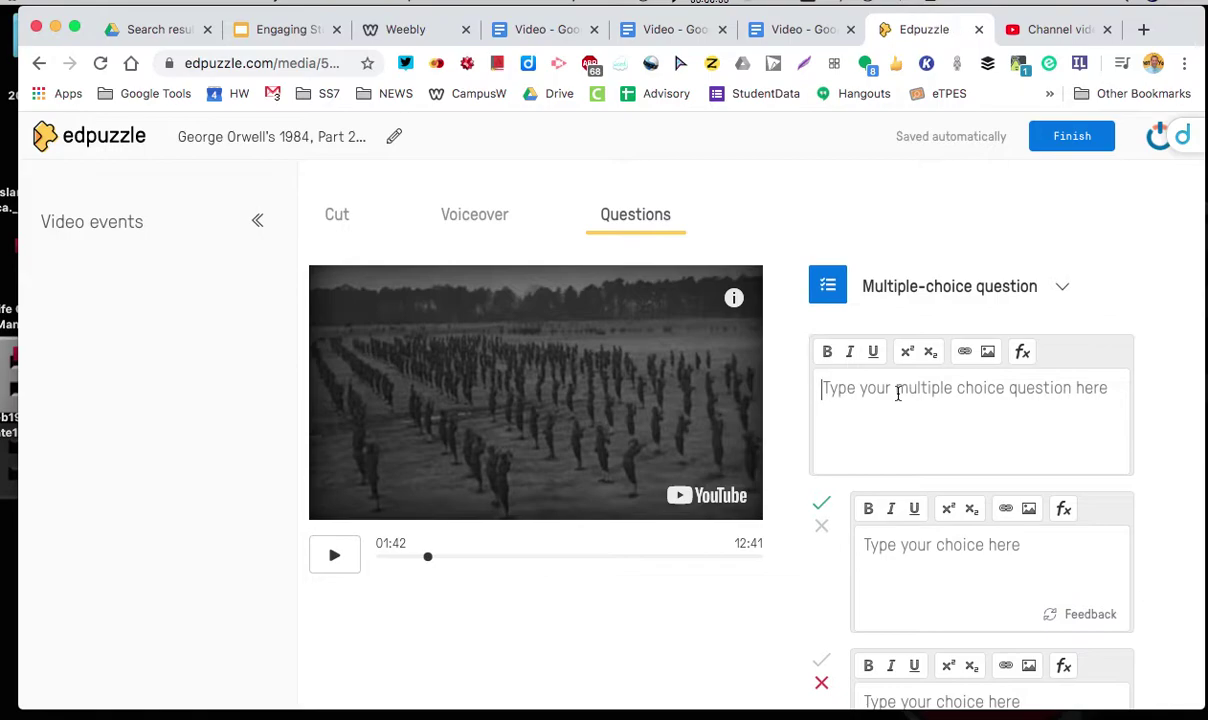
type("What was always at war?")
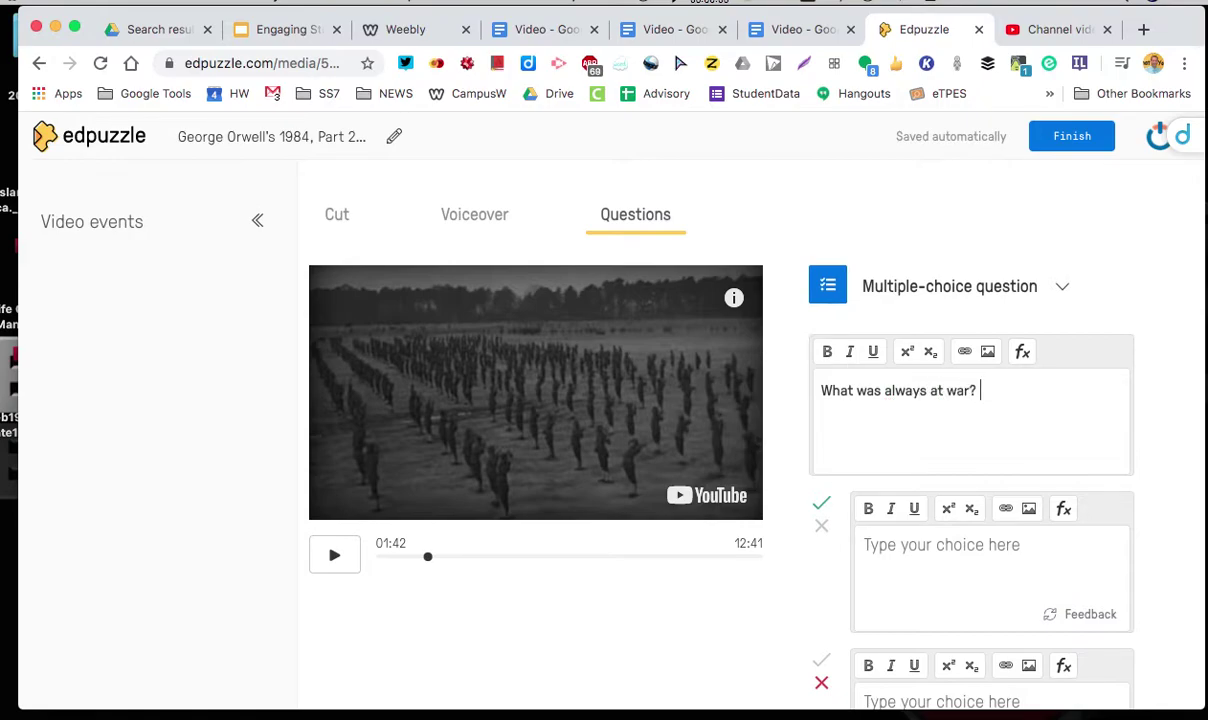
left_click(923, 552)
type("Japan")
scroll(917, 599, "down", 3)
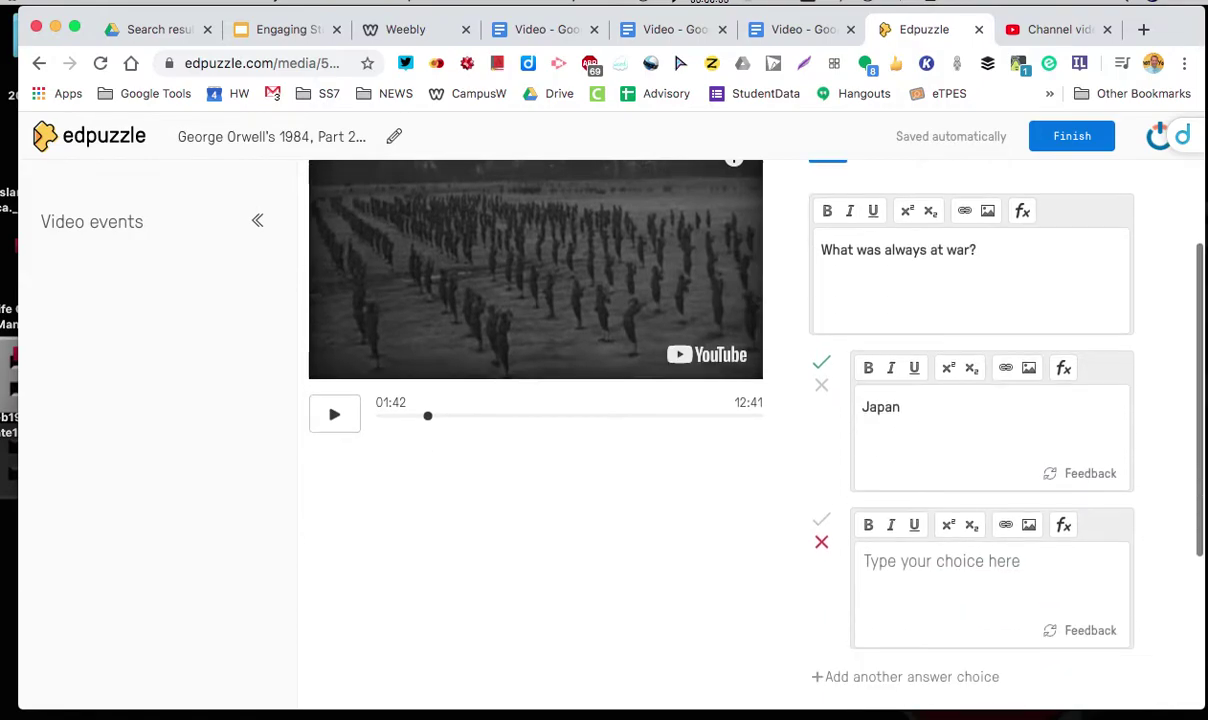
left_click(917, 561)
type("East Asia")
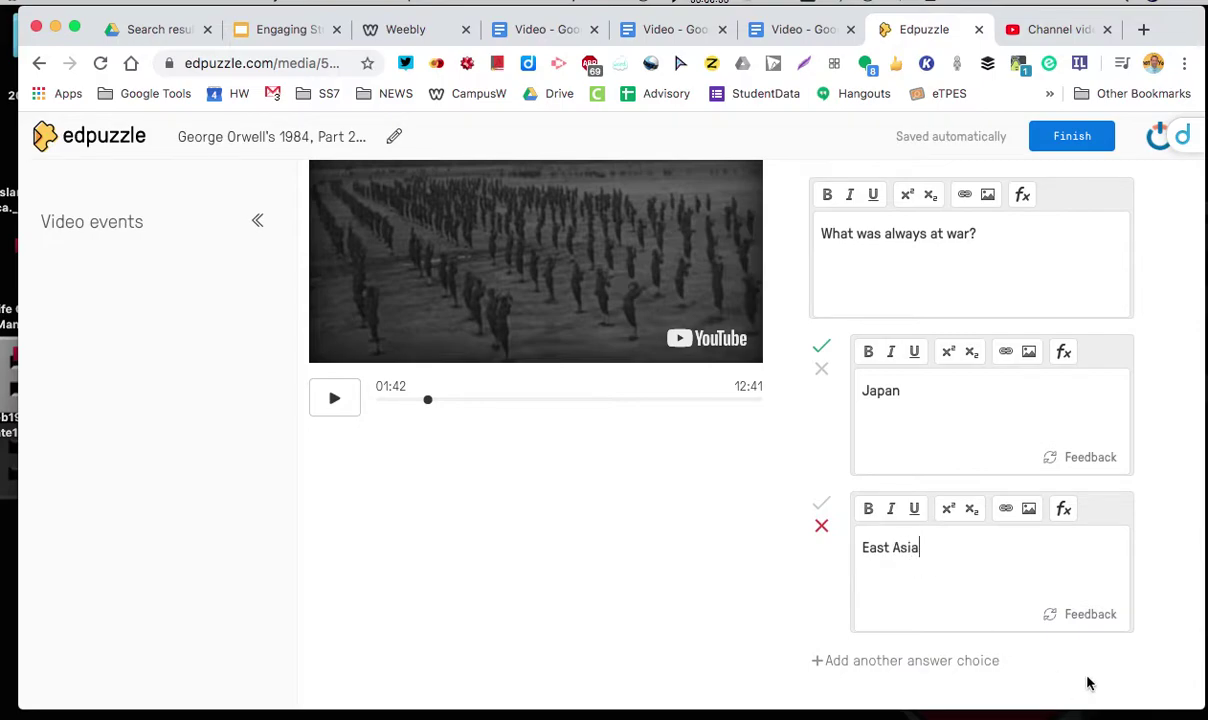
Step: Mark East Asia correct and Japan incorrect, and write feedback for the East Asia answer
left_click(822, 507)
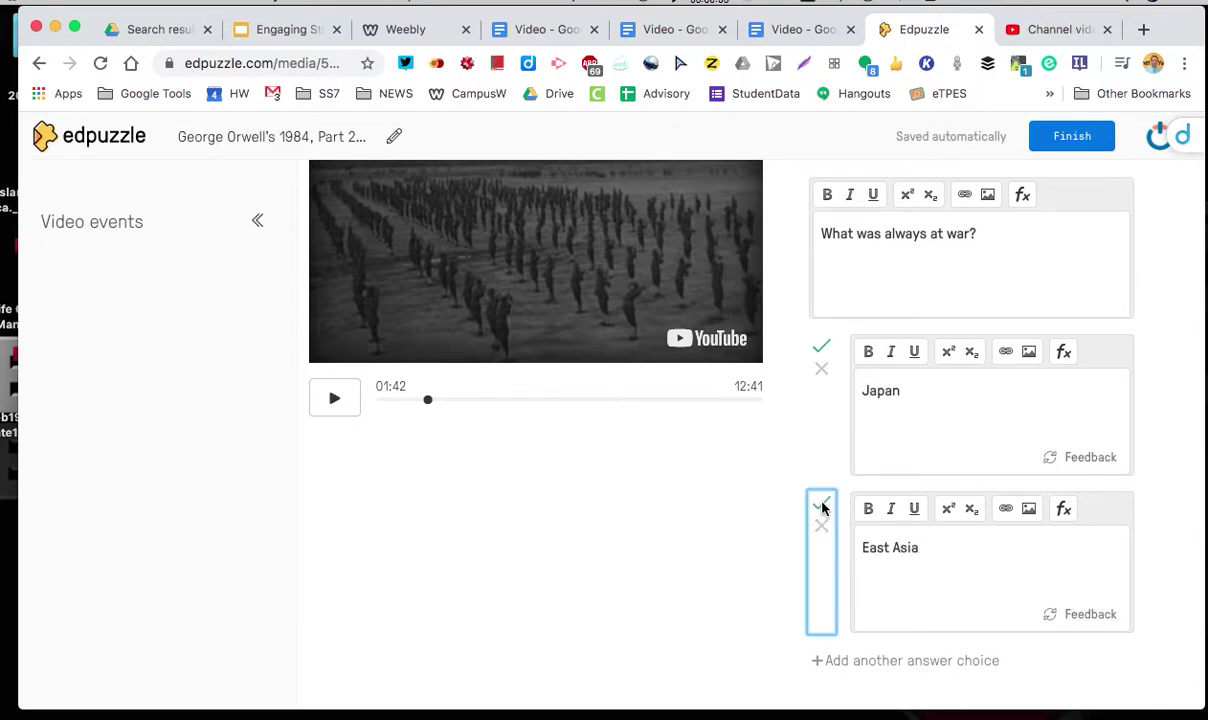
left_click(821, 369)
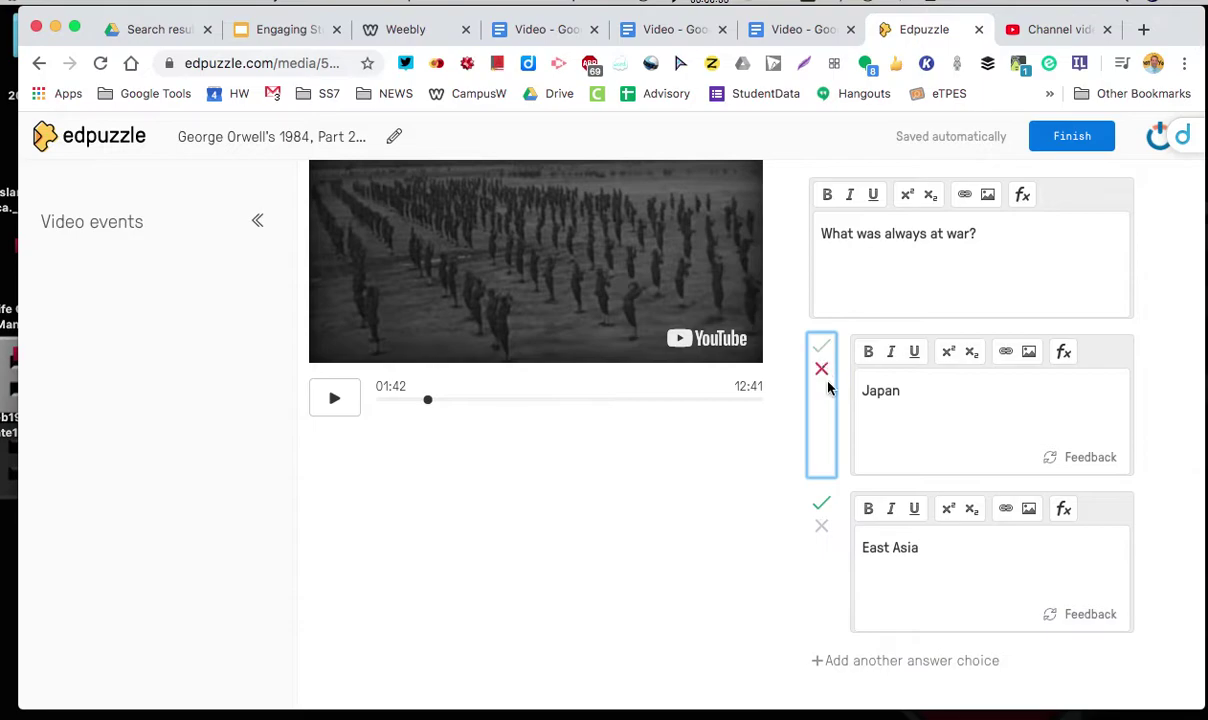
left_click(1091, 616)
left_click(954, 554)
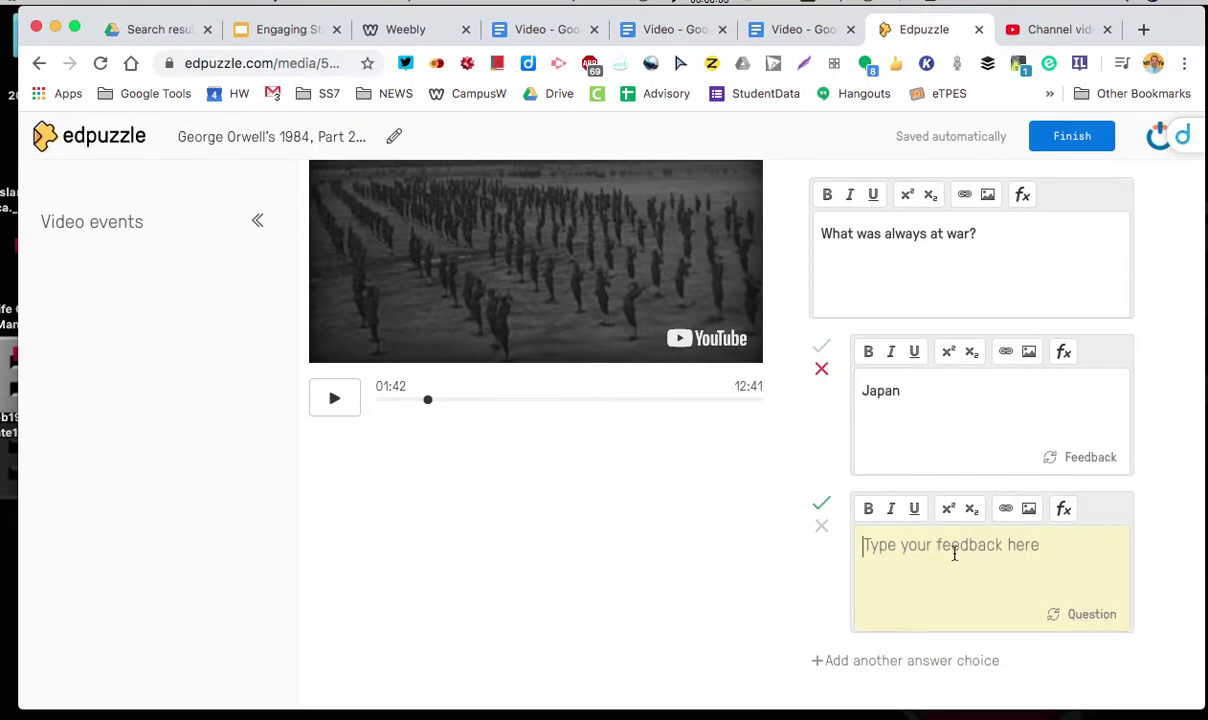
type("He said....")
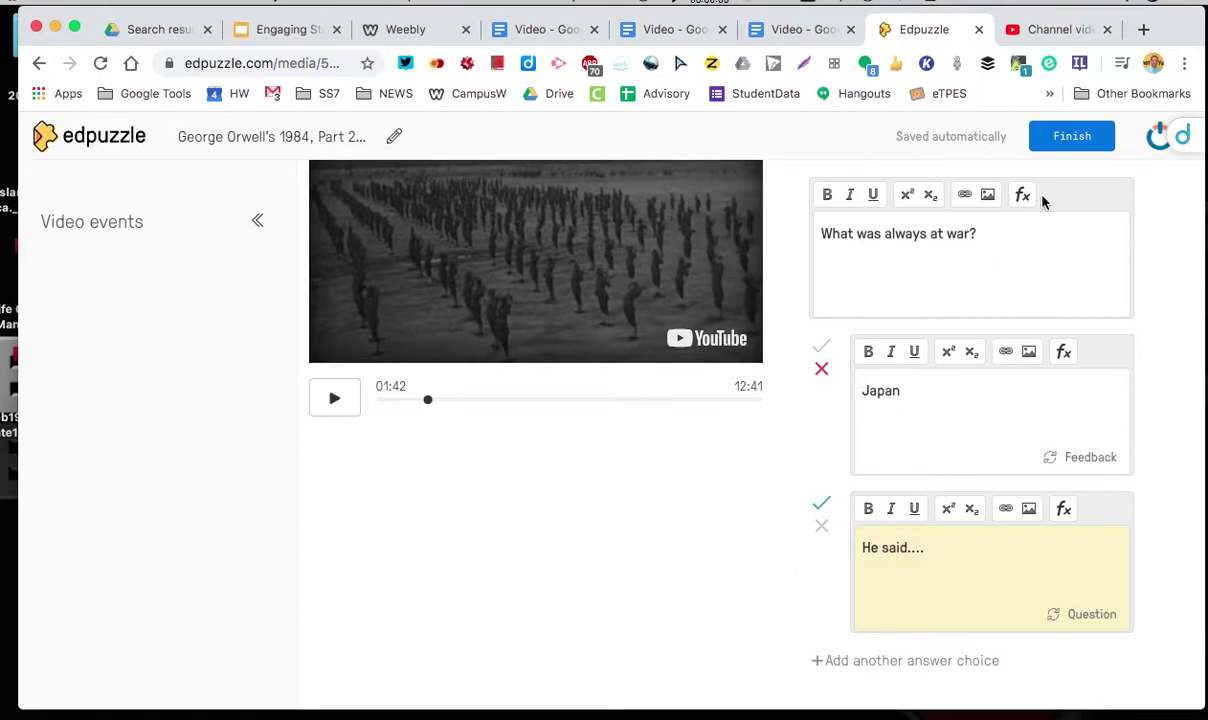
Step: Save the 'What was always at war?' question at 01:53 and skip the video ahead to about 04:08
left_click(334, 398)
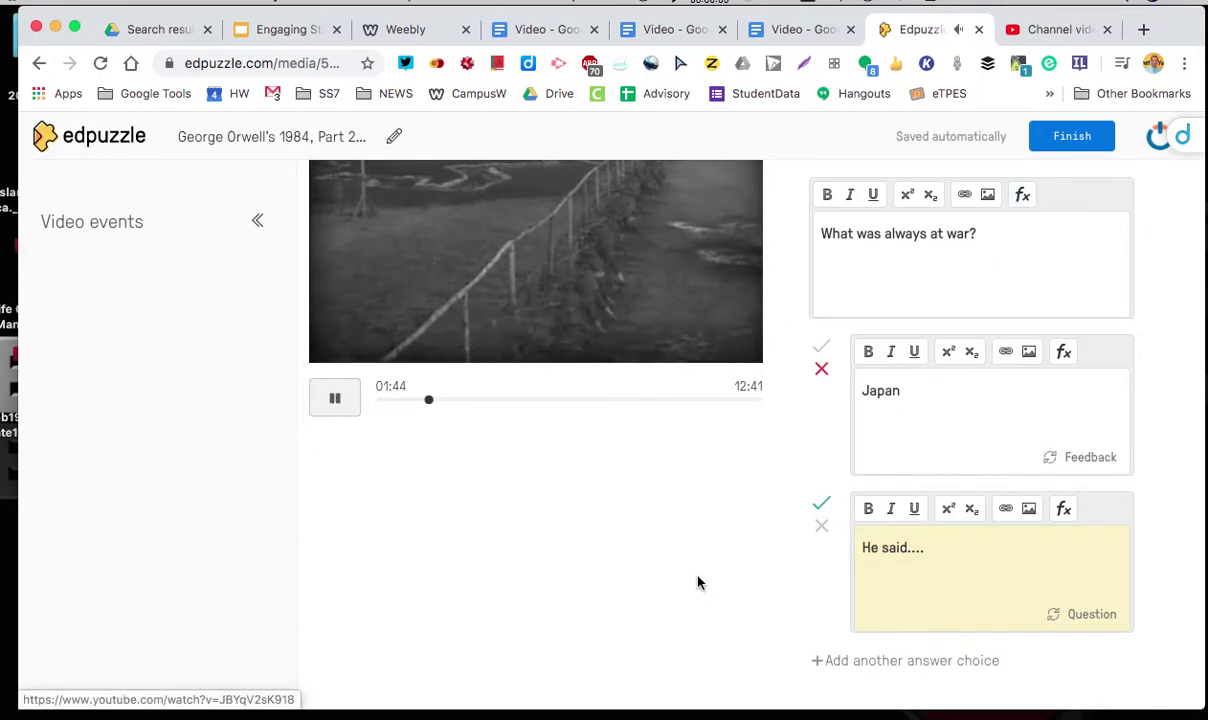
scroll(698, 583, "up", 3)
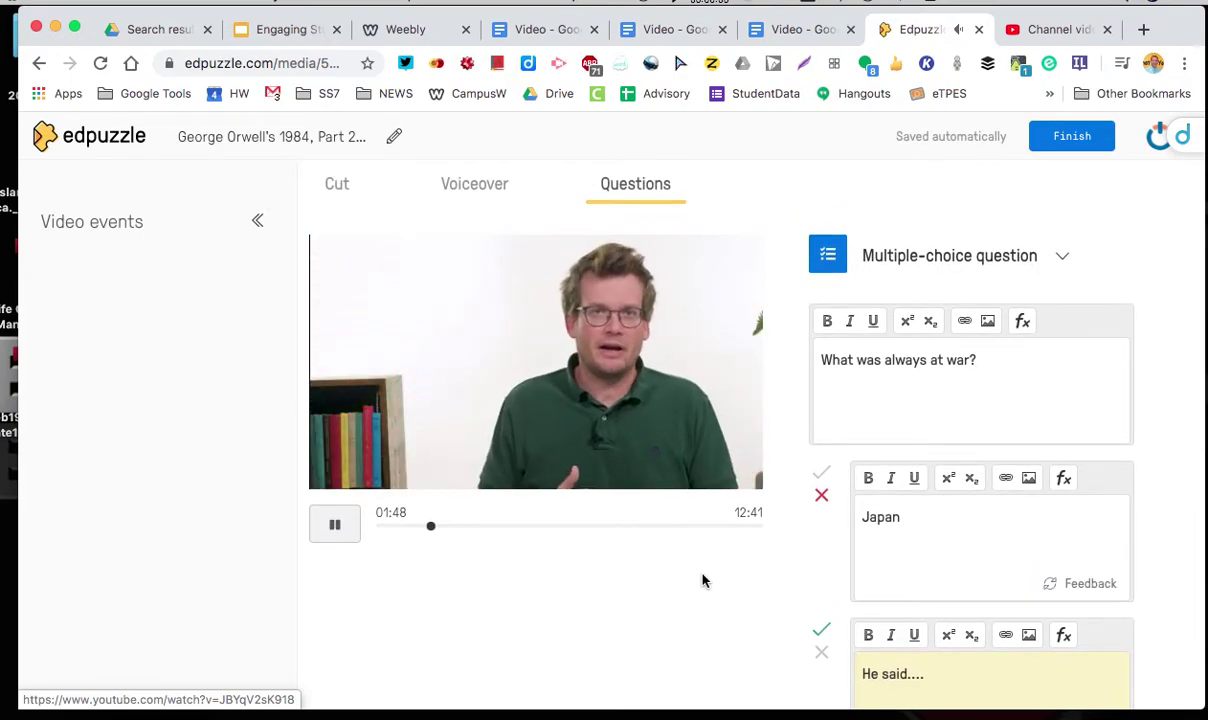
scroll(701, 580, "down", 5)
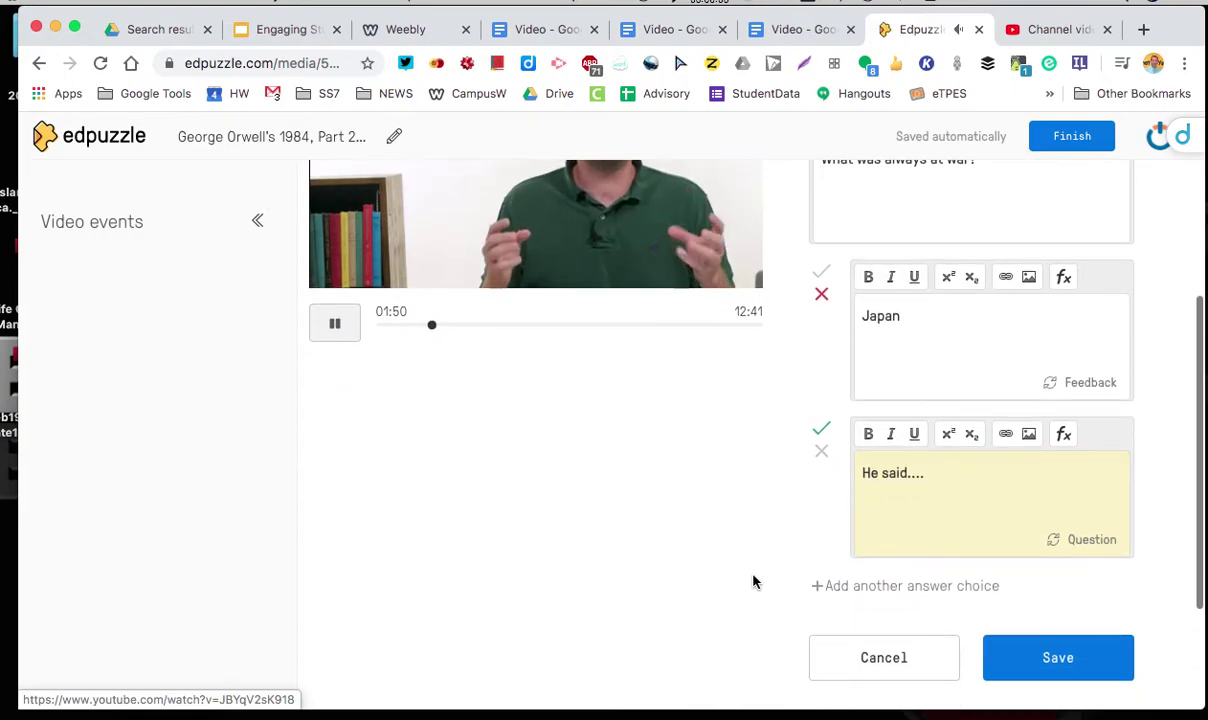
right_click(1058, 655)
mouse_move(897, 548)
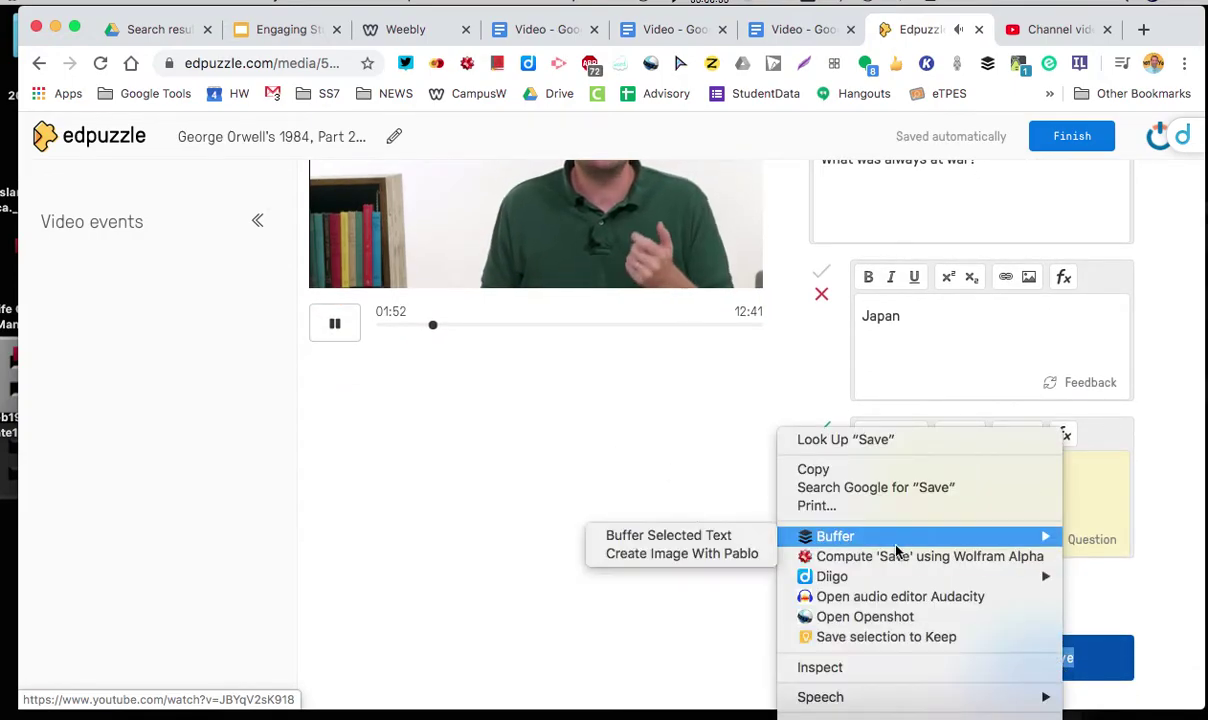
key("Escape")
left_click(1045, 655)
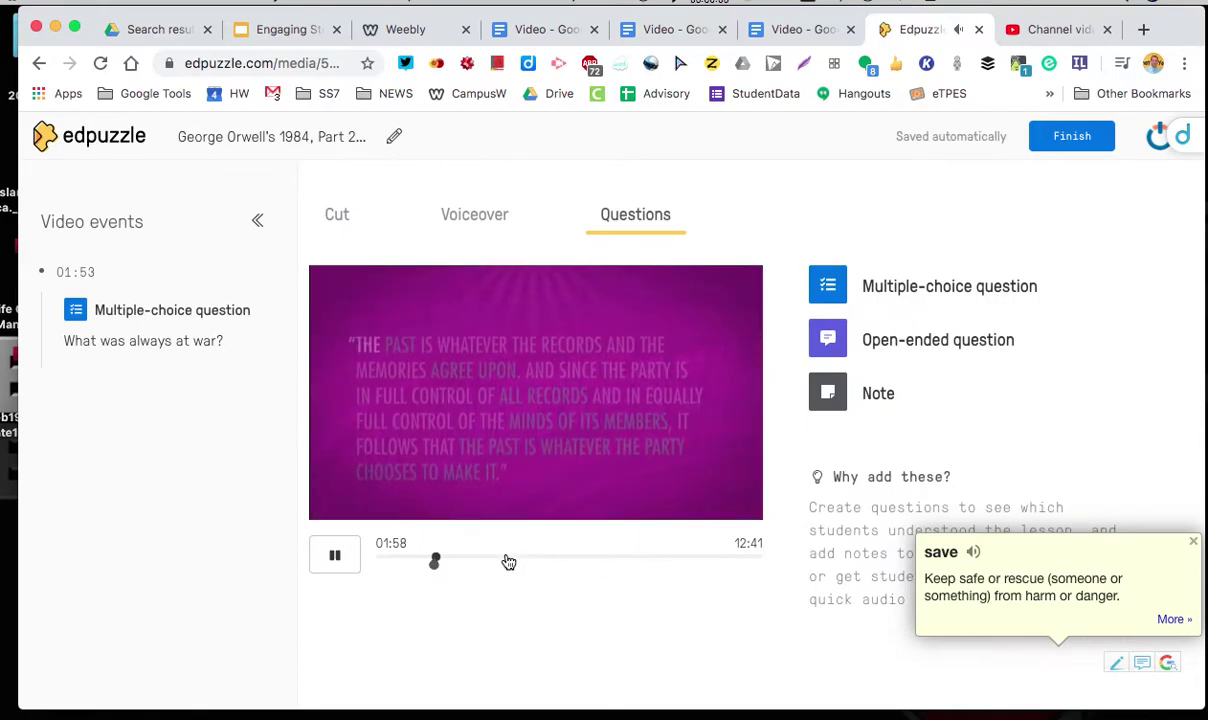
left_click(508, 558)
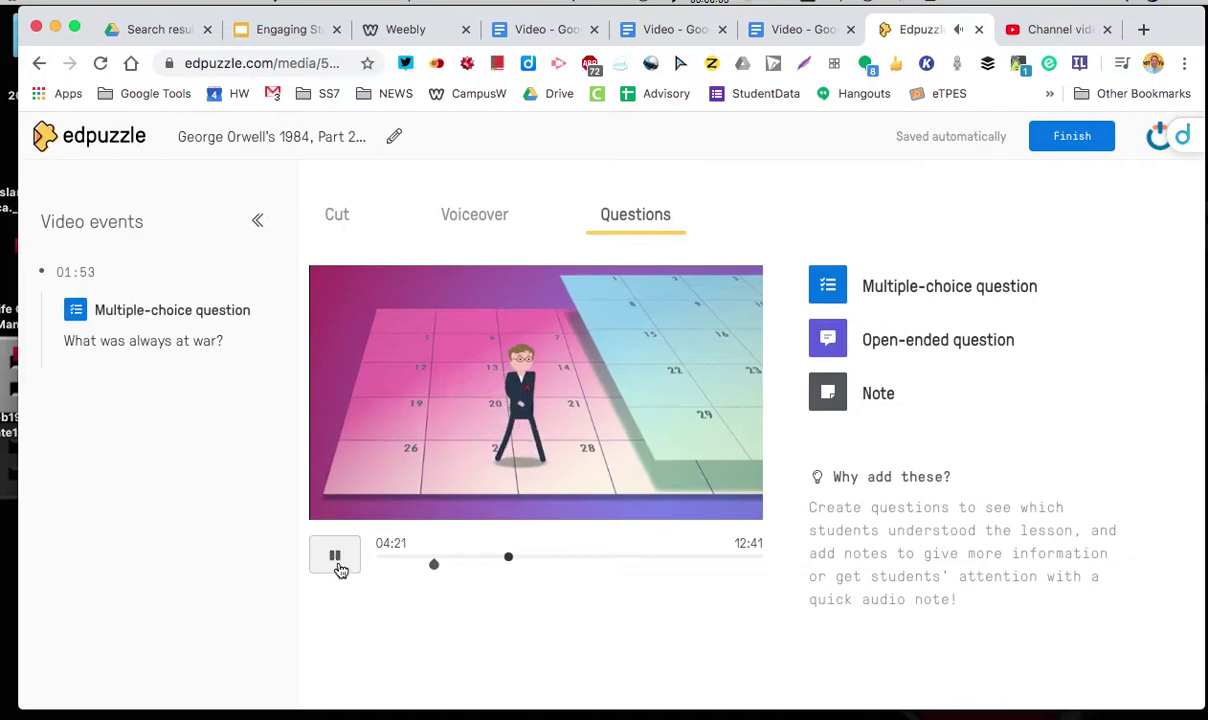
Step: At 04:23, start a multiple-choice question 'Did he said' with choices a, b and c
left_click(336, 558)
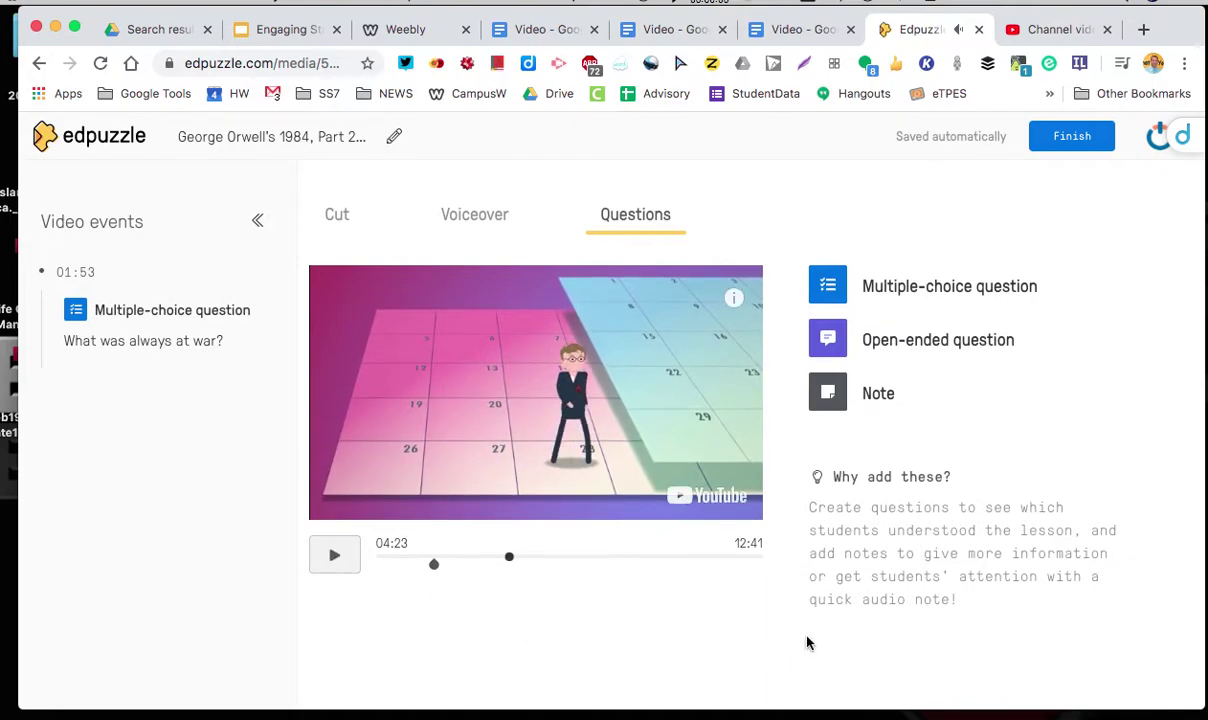
left_click(830, 288)
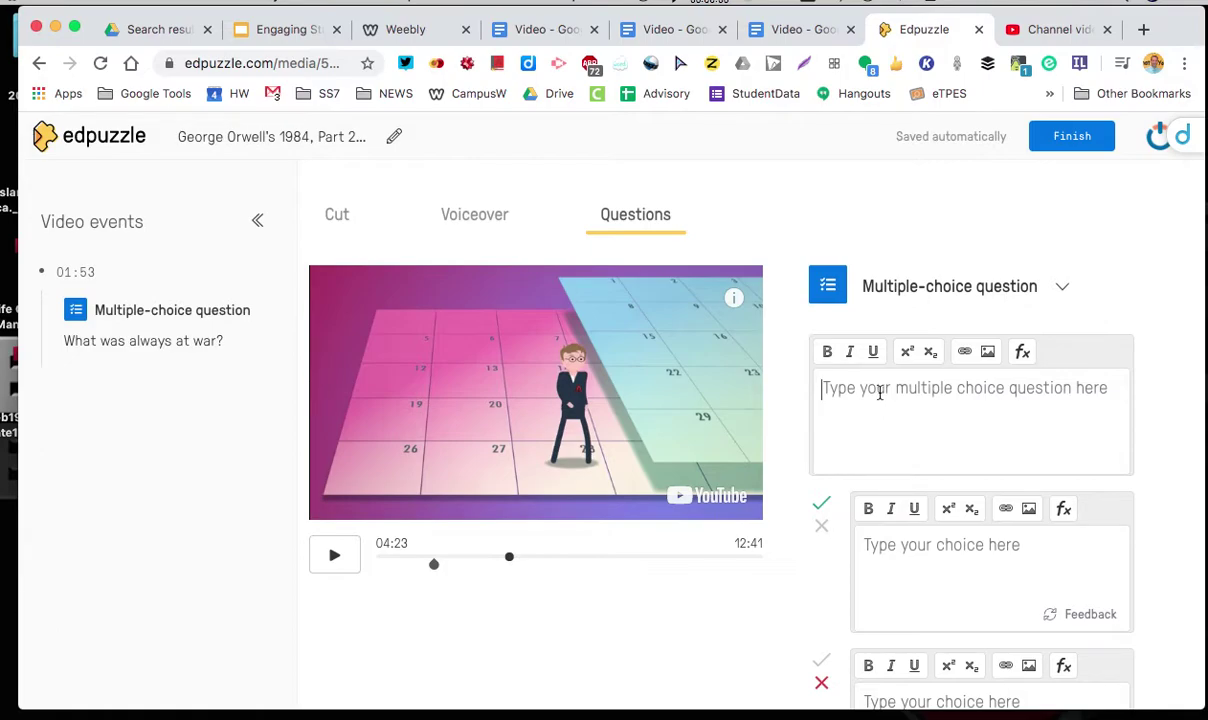
type("Did he said")
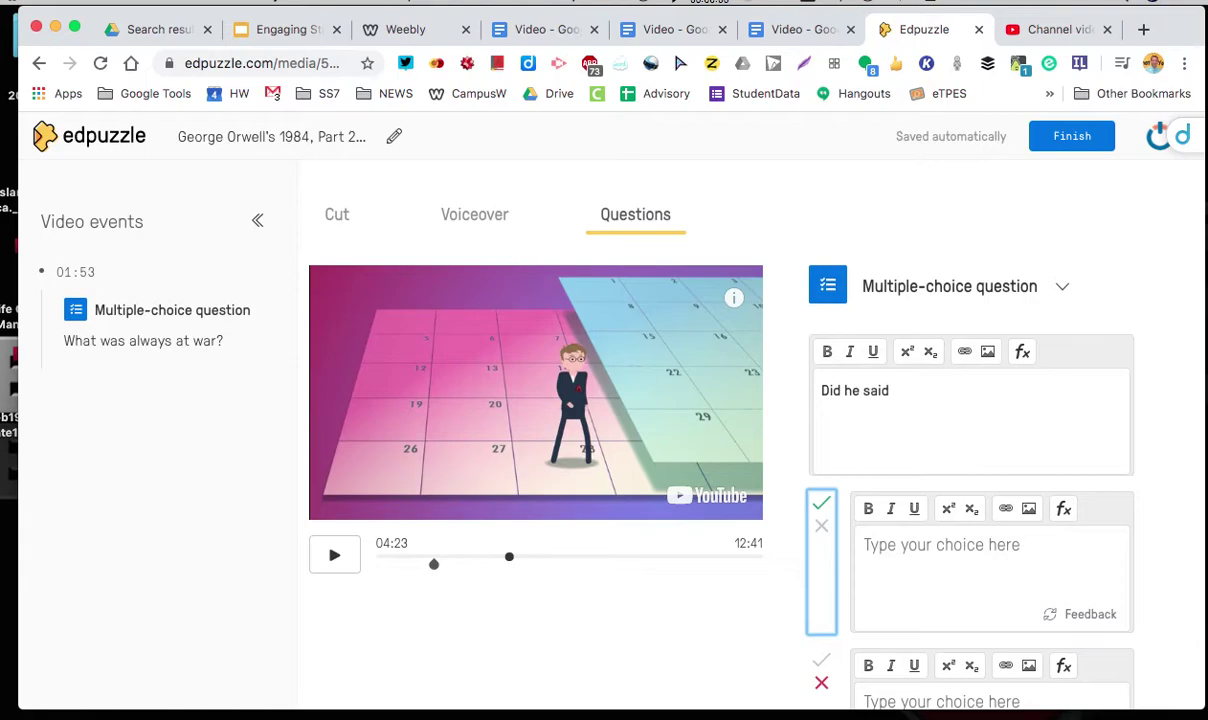
left_click(918, 536)
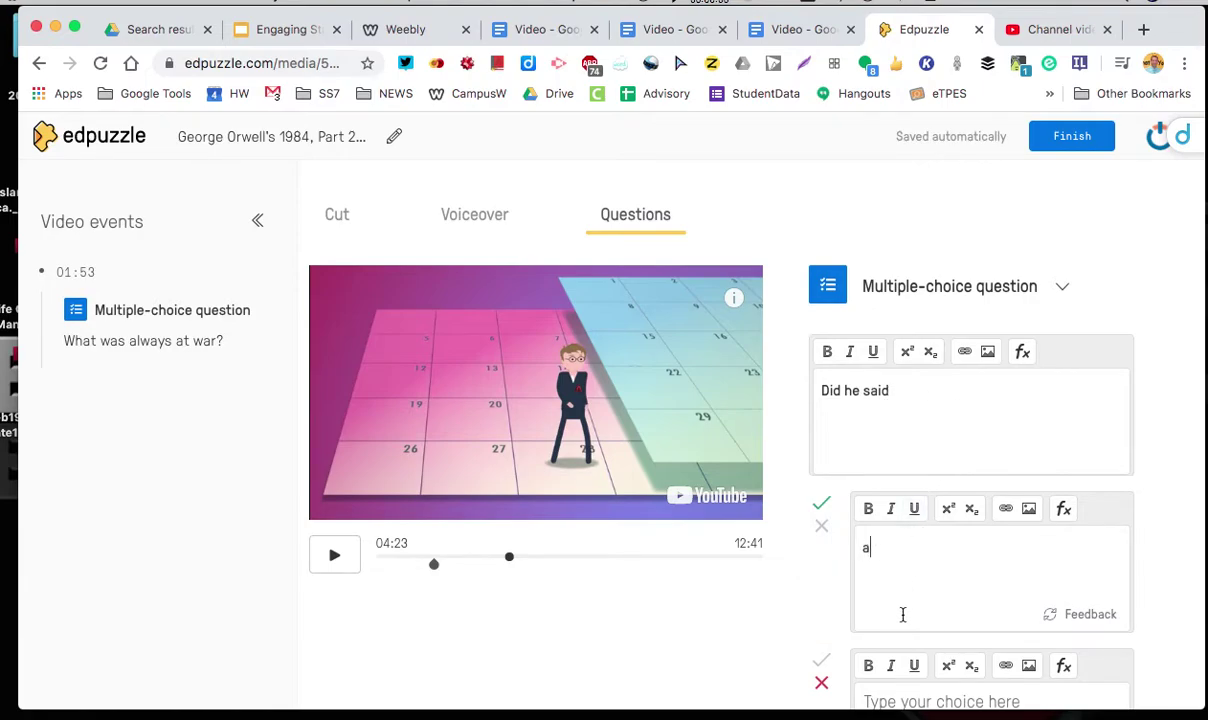
scroll(914, 660, "down", 3)
left_click(911, 565)
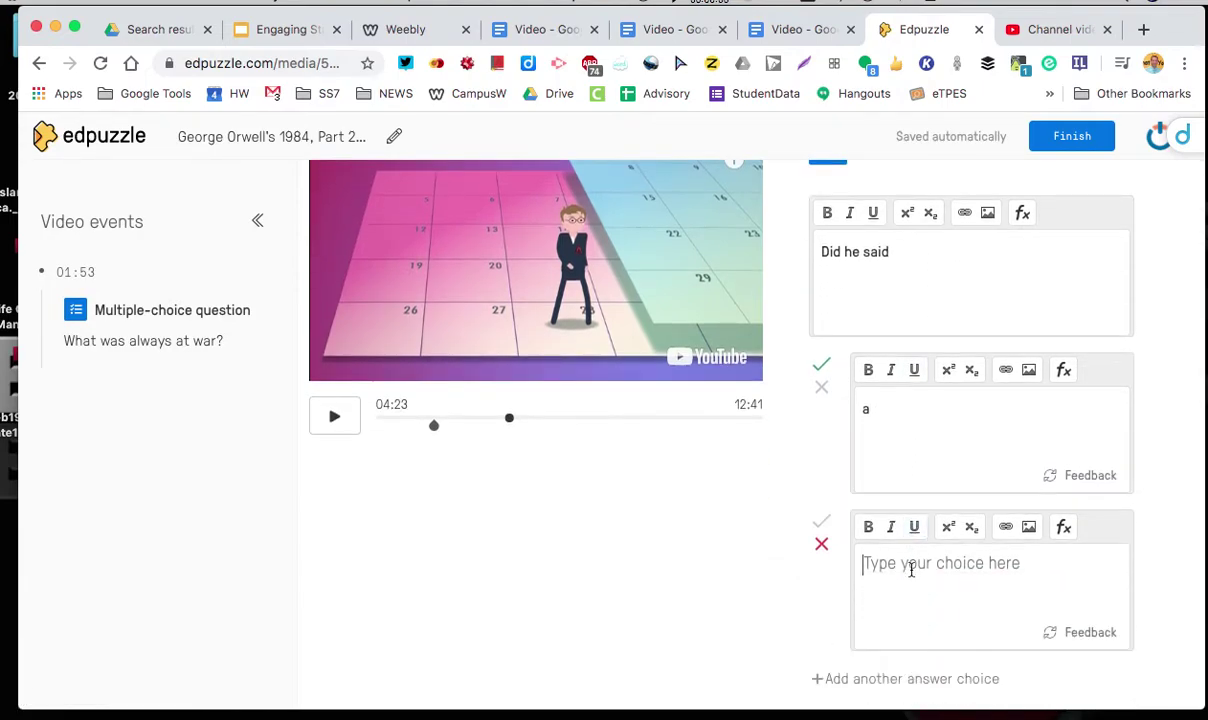
type("b")
left_click(899, 680)
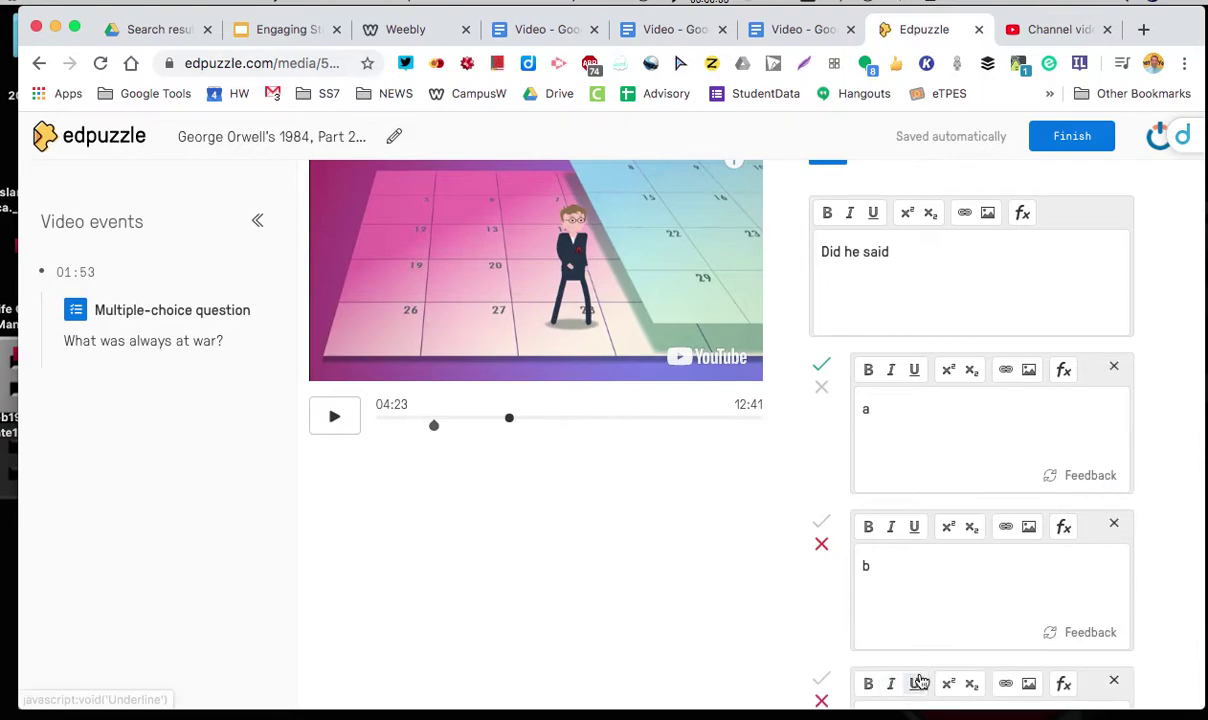
scroll(917, 660, "down", 2)
type("c")
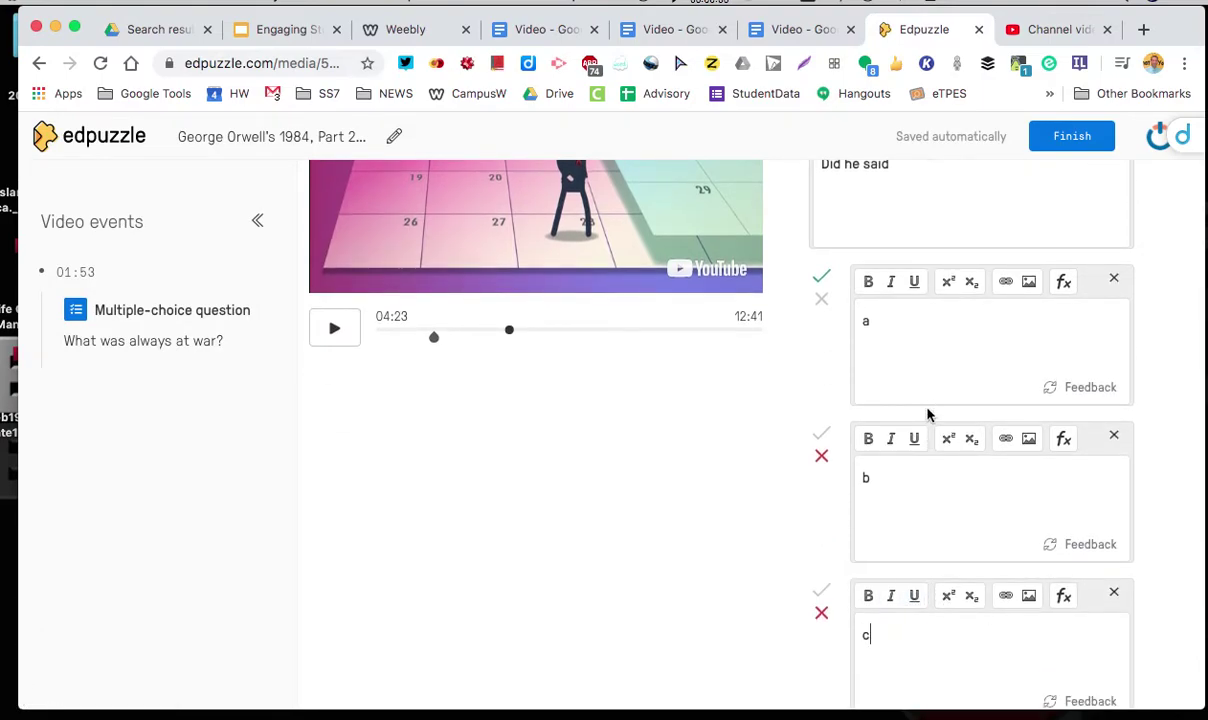
Step: Mark b correct and a incorrect, add feedback 'He said b', and save the question
left_click(819, 298)
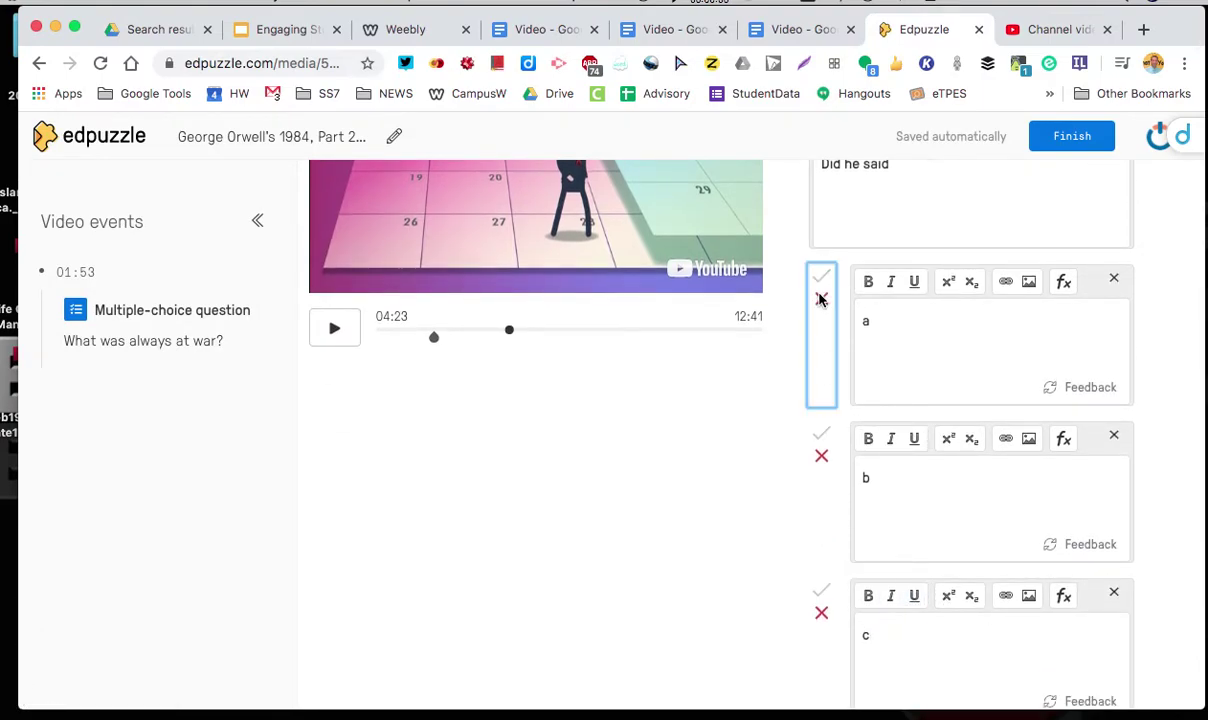
left_click(820, 434)
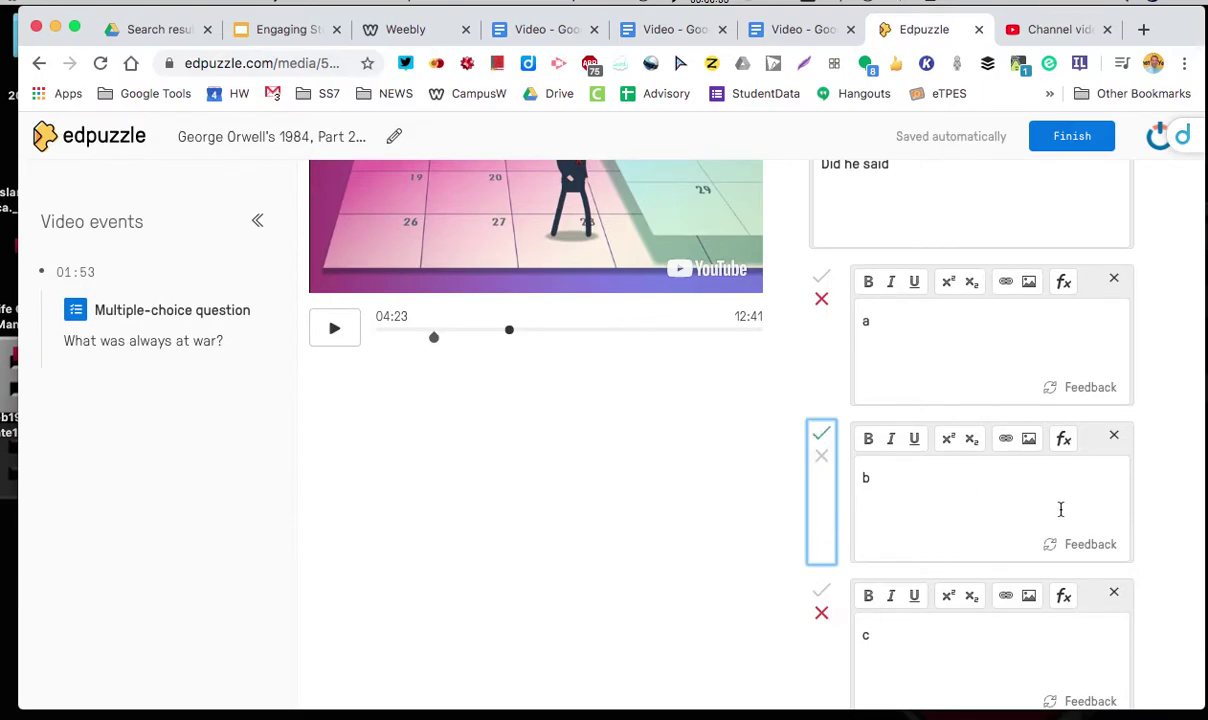
left_click(1095, 545)
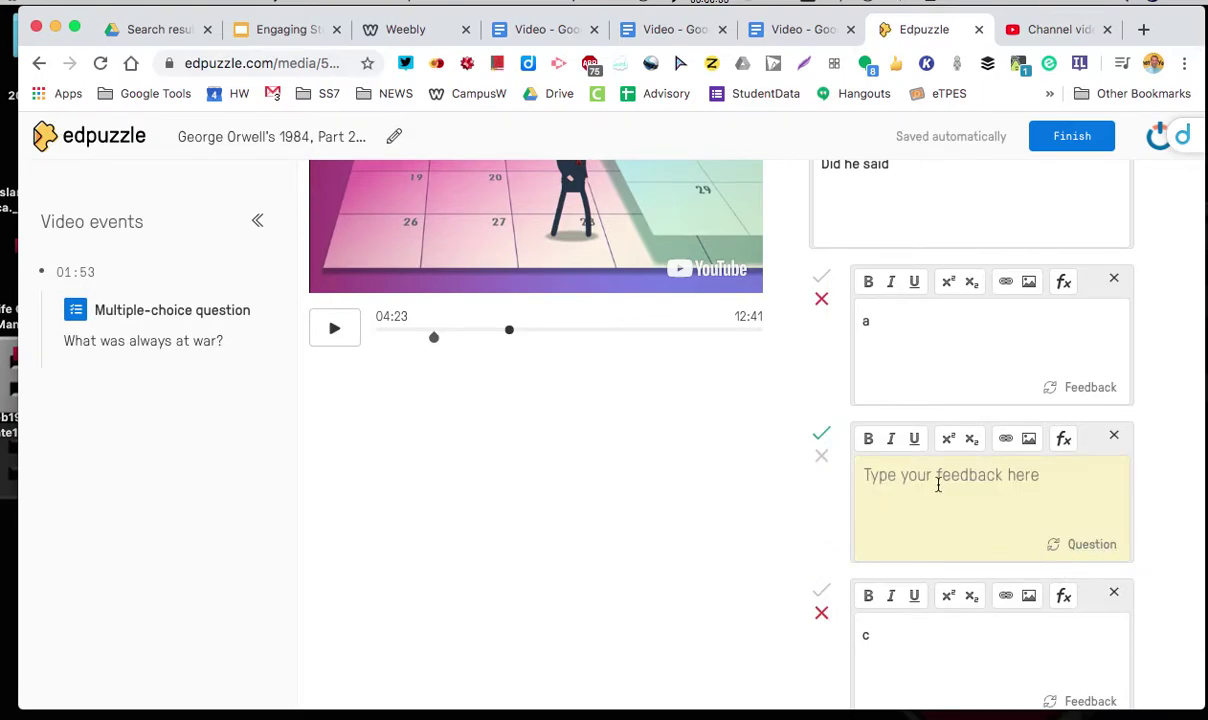
type("He")
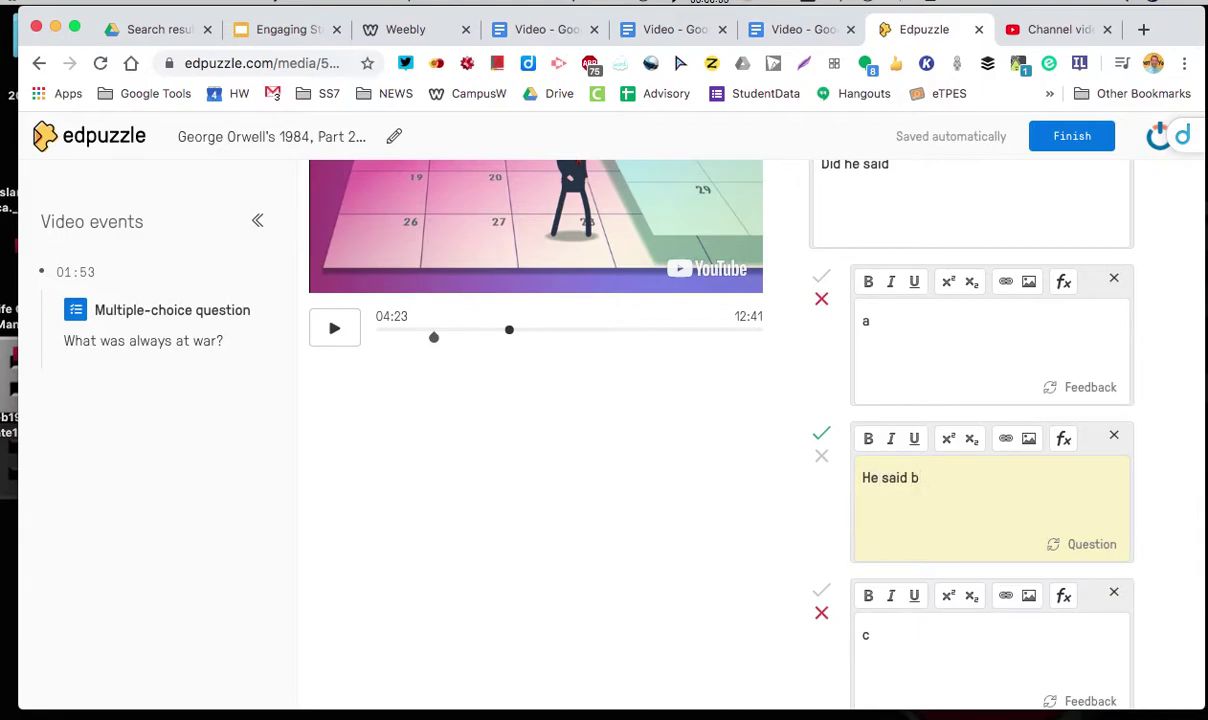
type(" said b")
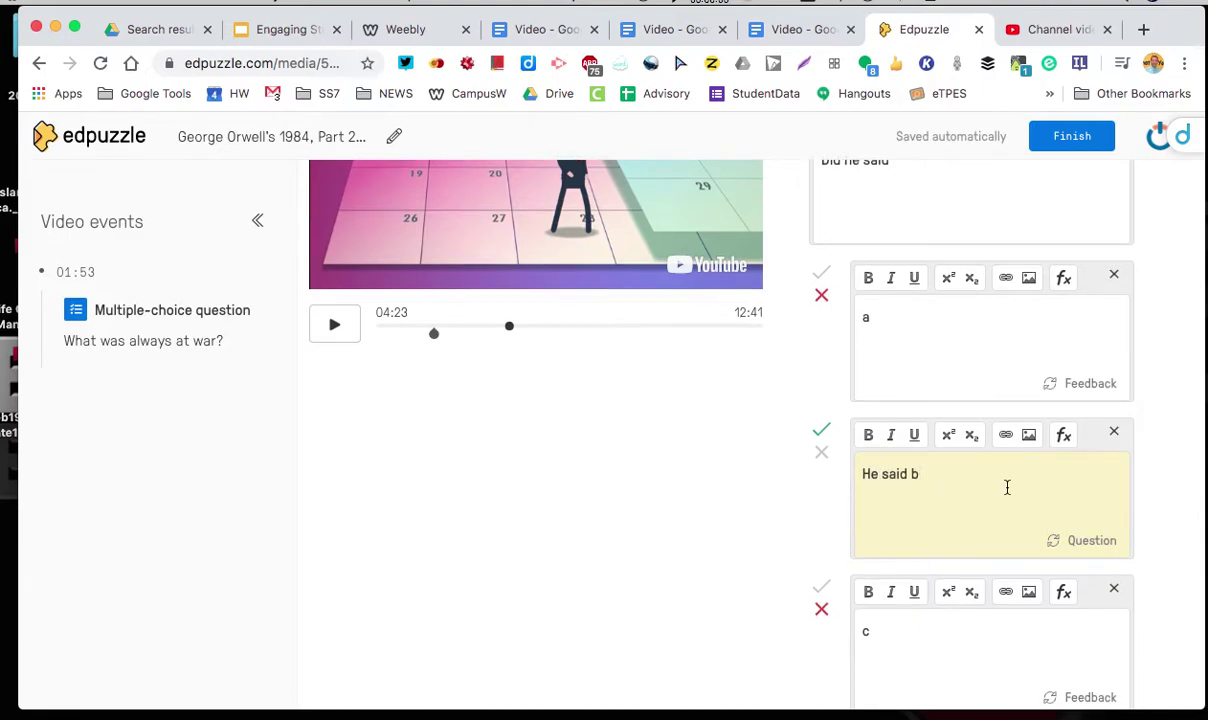
scroll(1008, 482, "down", 4)
left_click(1092, 508)
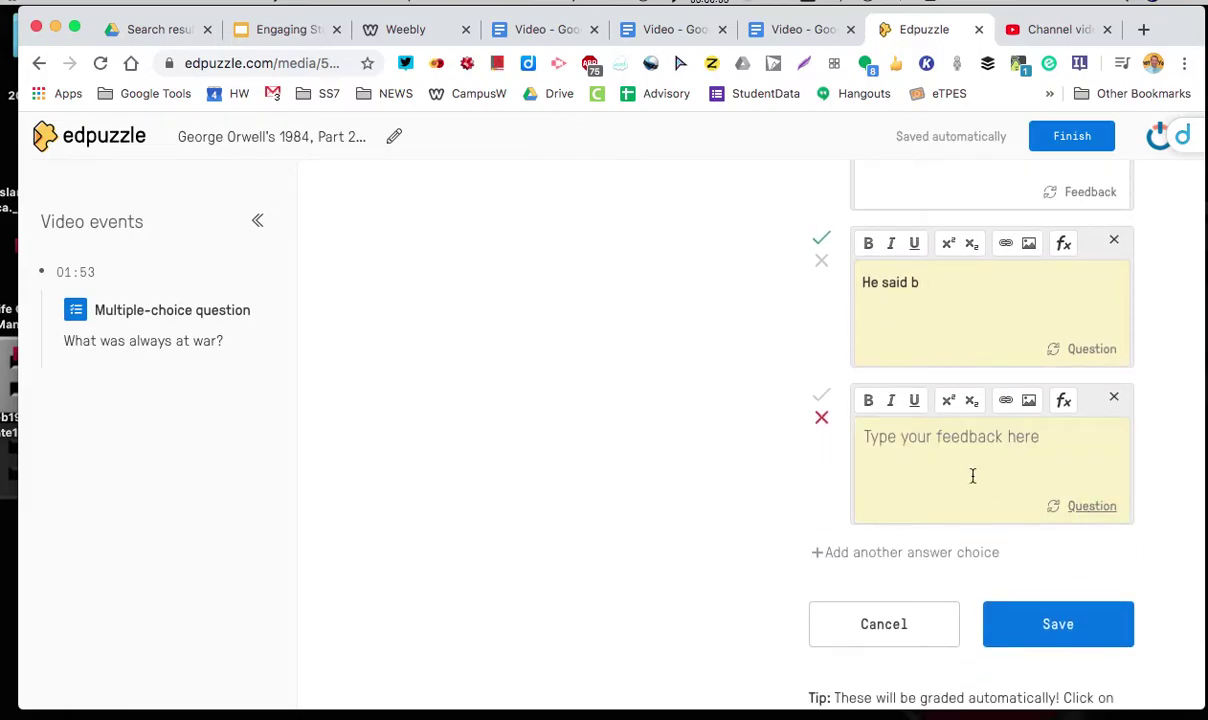
left_click(1052, 632)
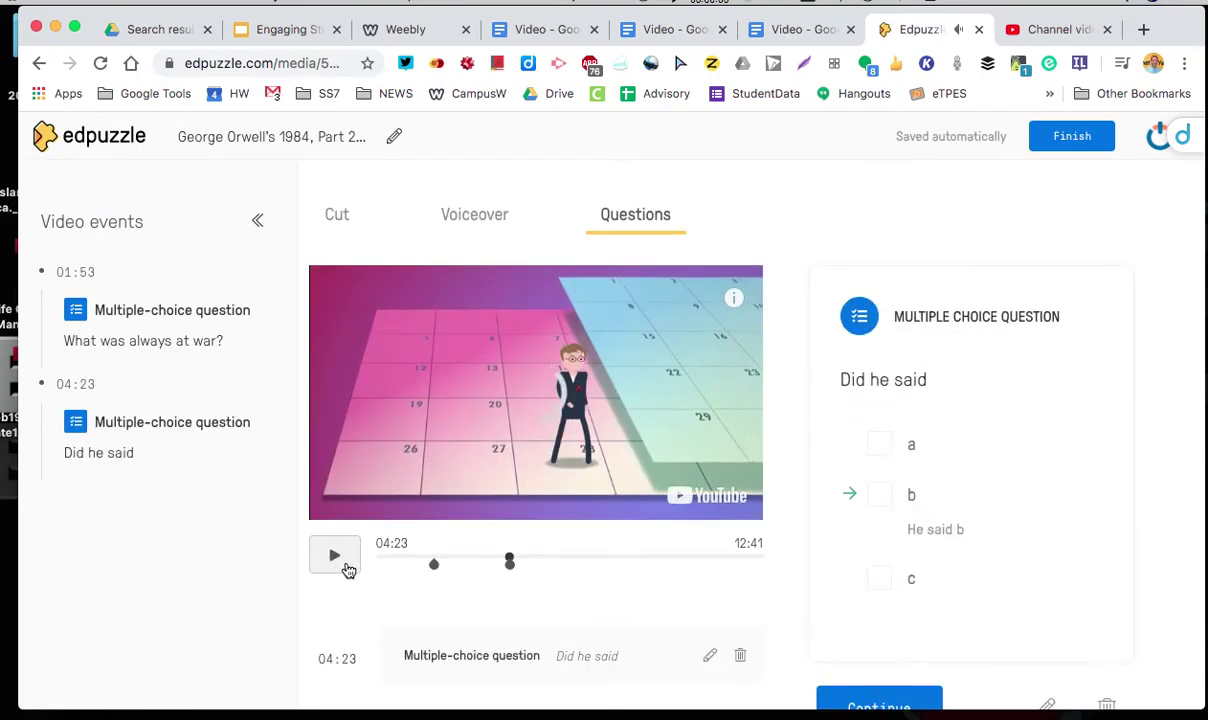
Step: Play the 1984 preview from 01:33 and pause it before finishing the edit
left_click(422, 562)
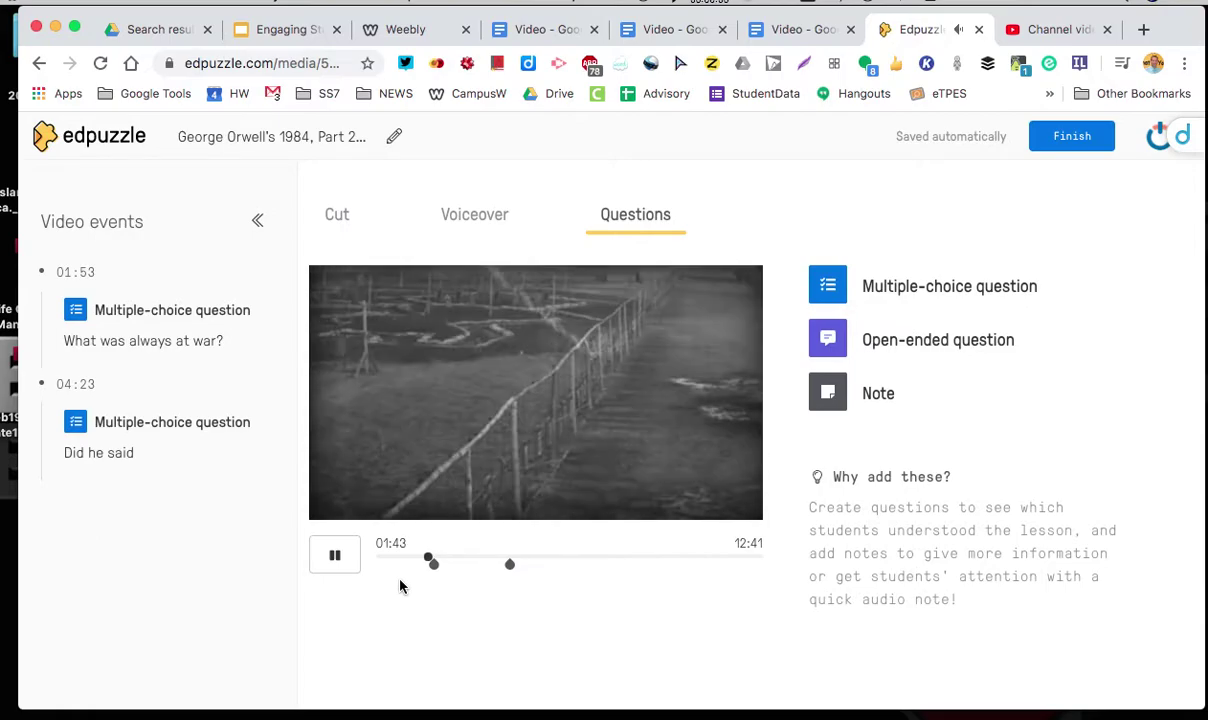
left_click(334, 555)
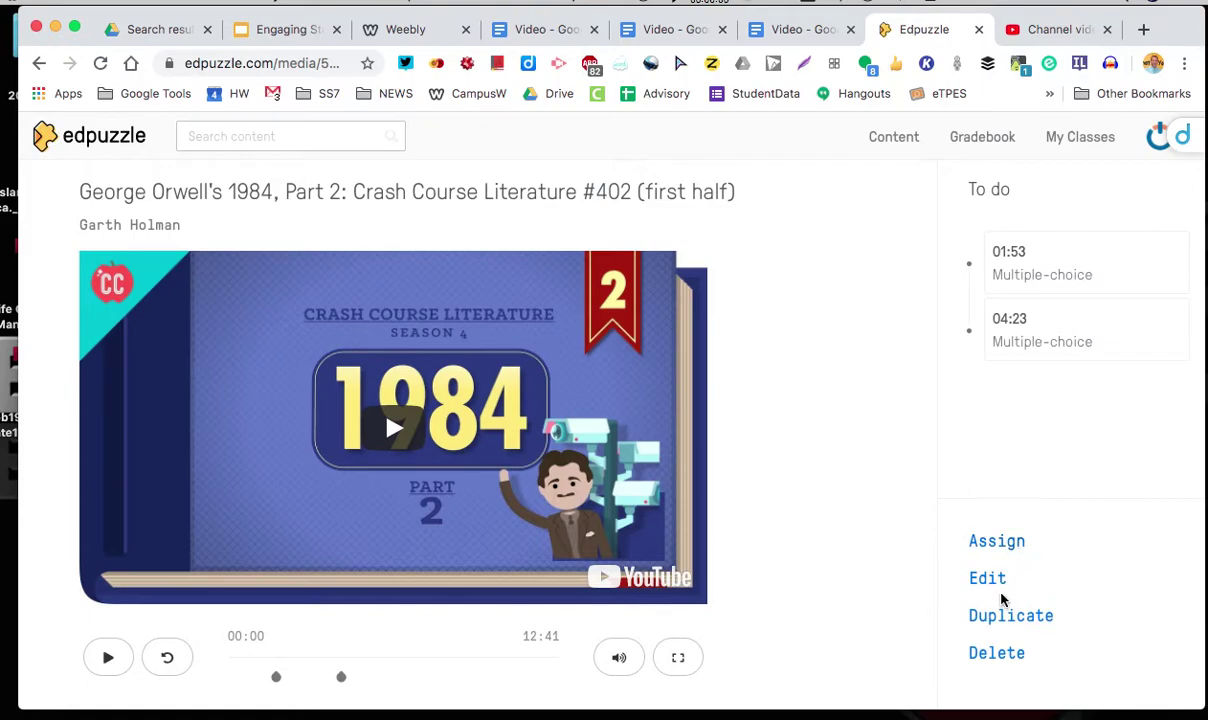
Step: Open the assignment form for the 1984 video and check the PD class
left_click(997, 542)
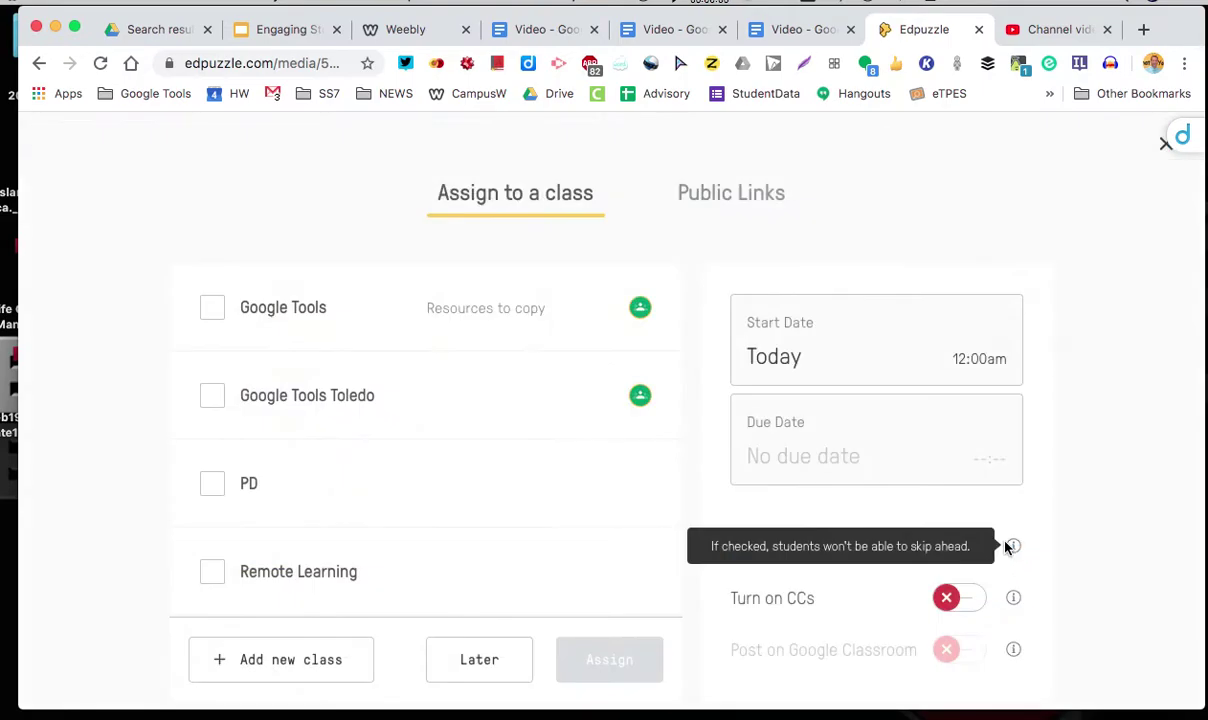
scroll(472, 440, "down", 2)
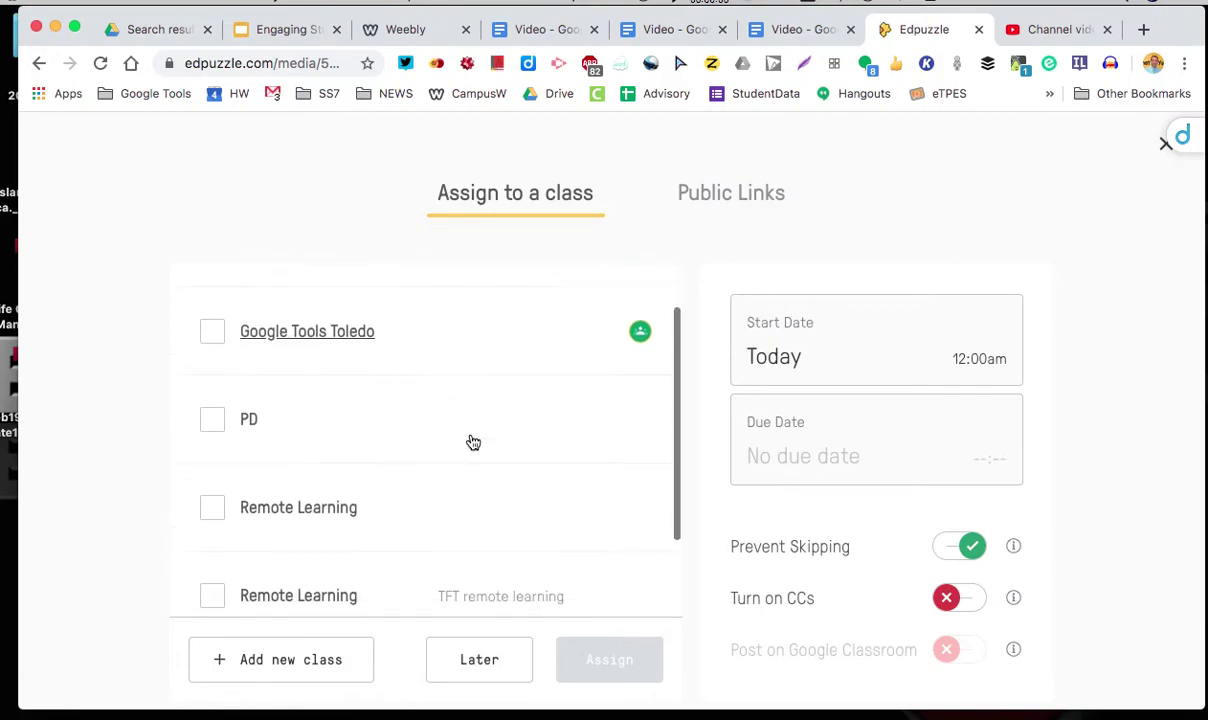
left_click(212, 409)
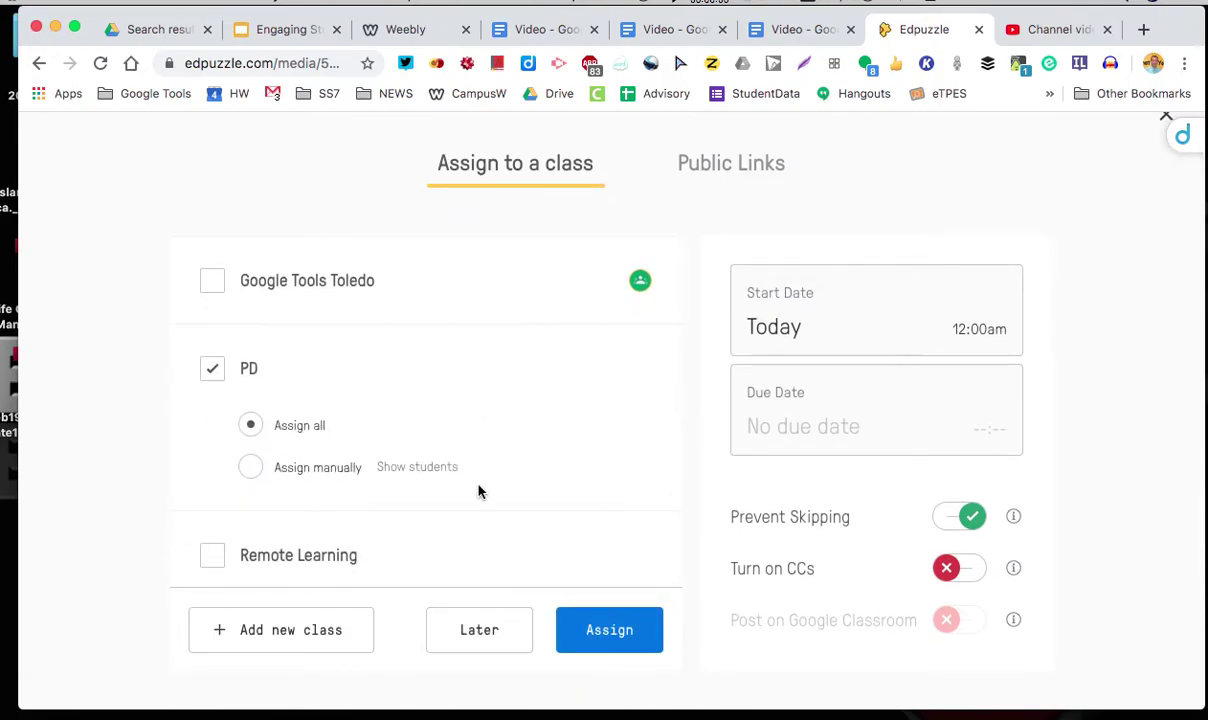
Step: Set and save an April 6th due date, then also check the Google Tools Toledo class
left_click(860, 332)
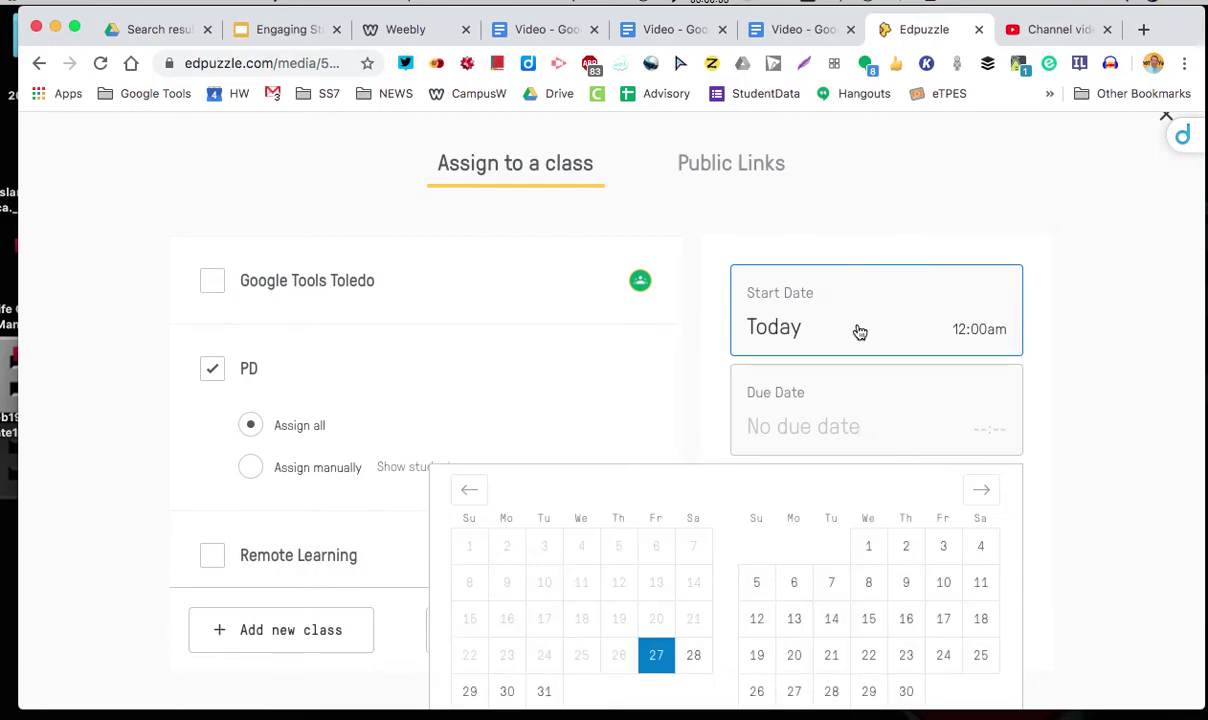
left_click(840, 422)
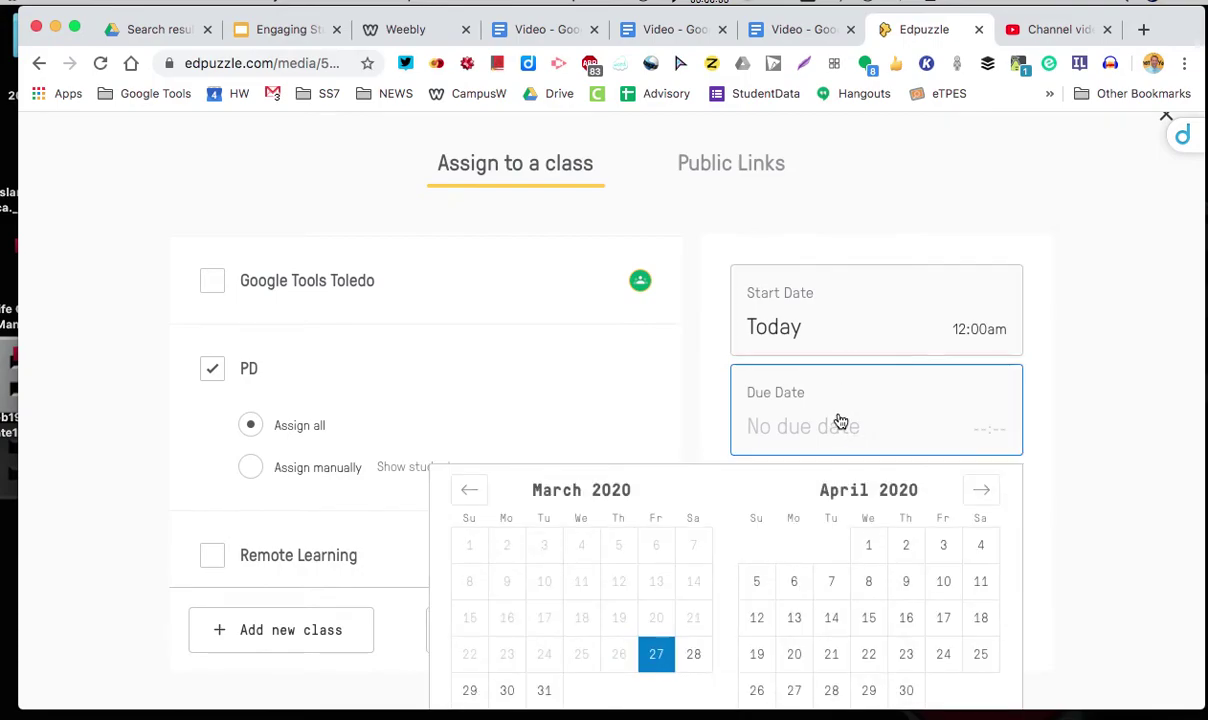
left_click(906, 585)
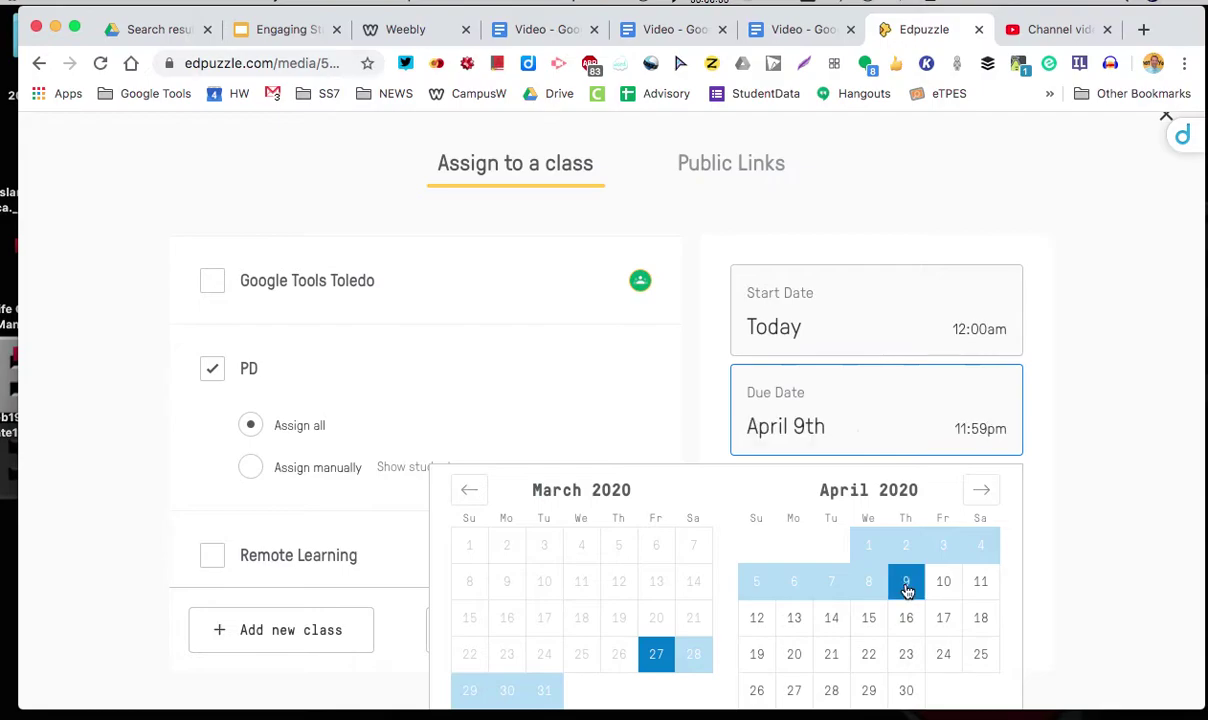
left_click(795, 584)
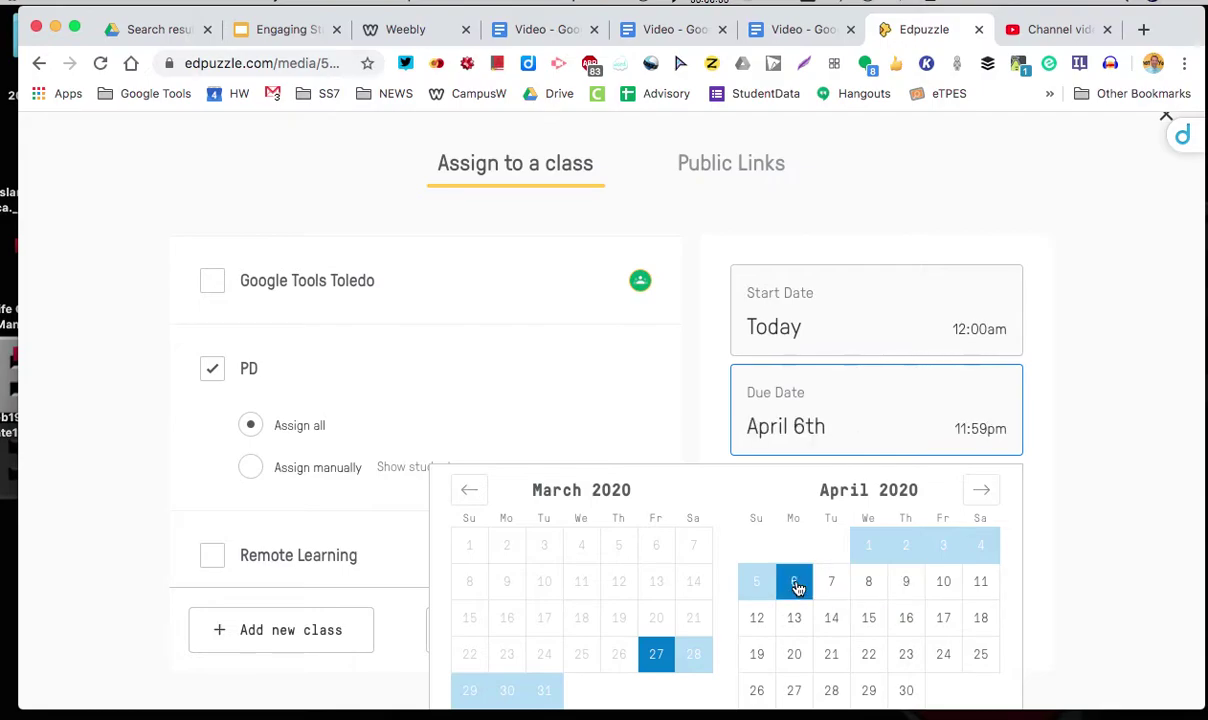
scroll(1070, 491, "down", 2)
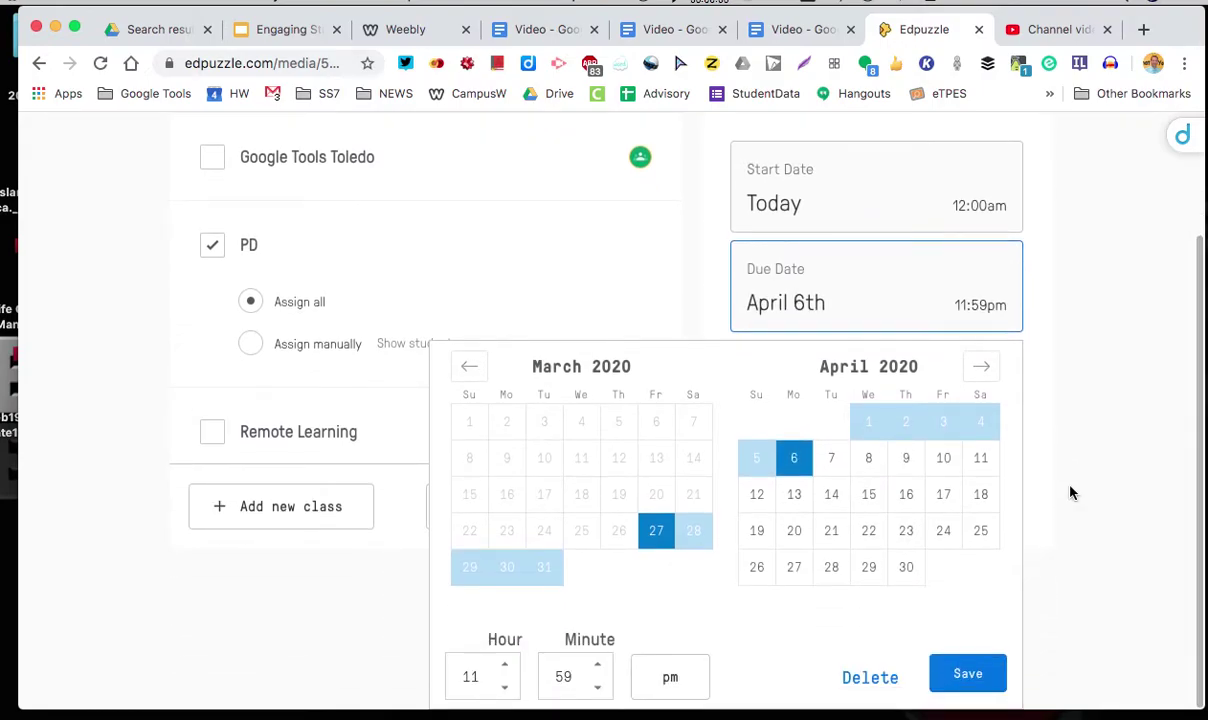
left_click(967, 674)
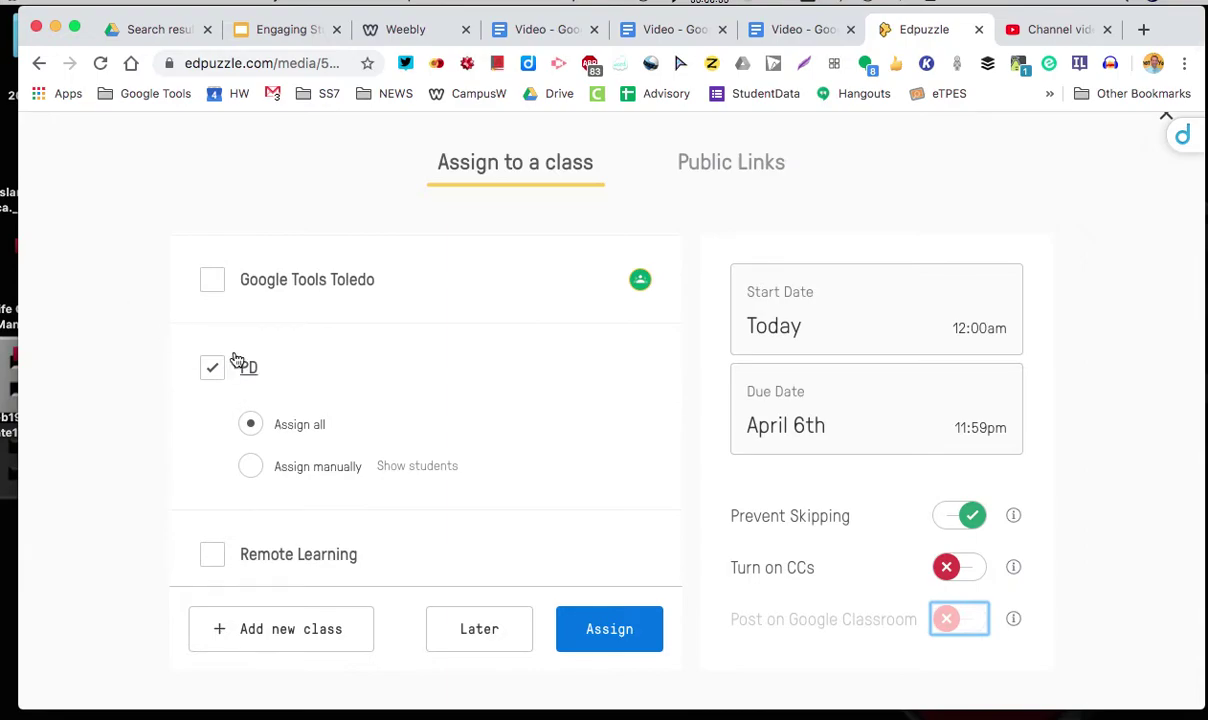
left_click(213, 281)
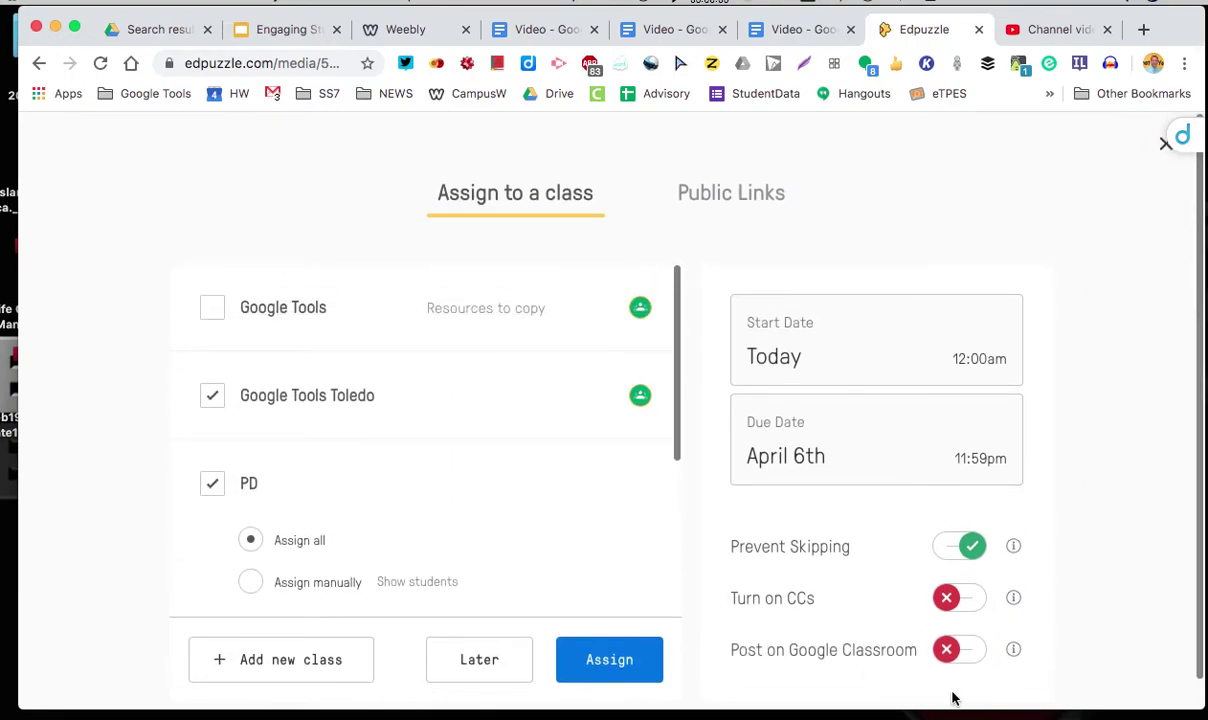
Step: Turn on closed captions and assign to the second Remote Learning class instead of Google Tools Toledo
left_click(975, 653)
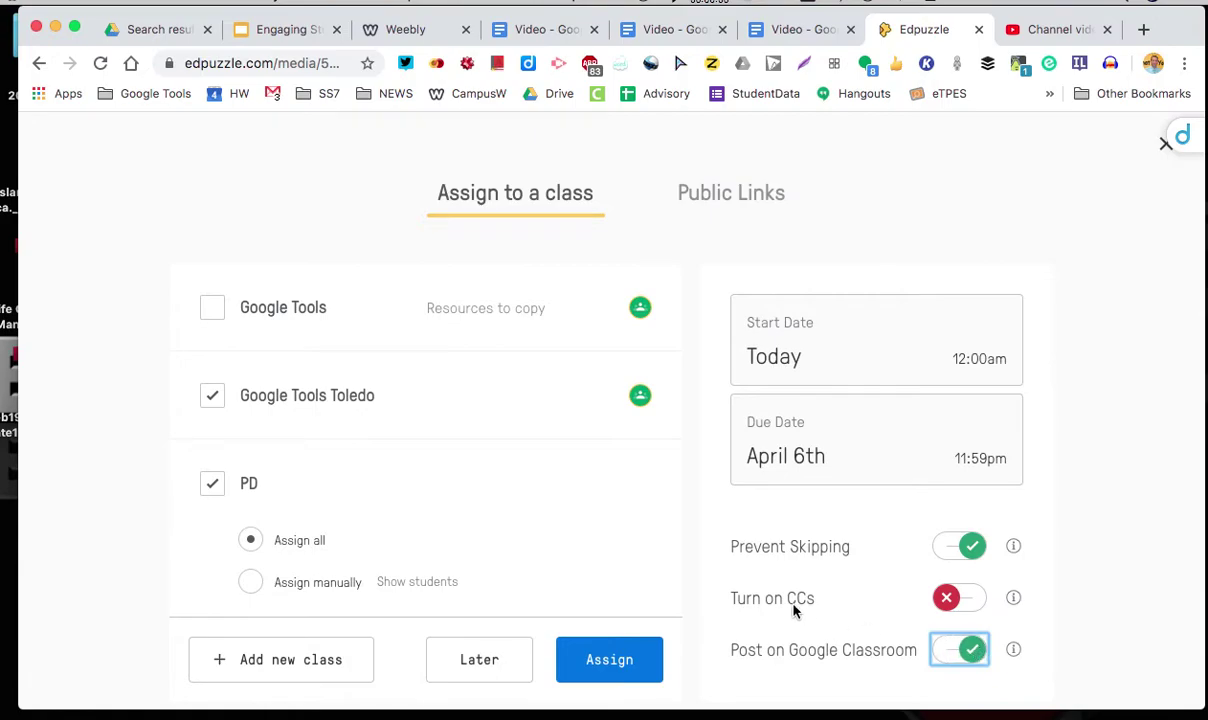
left_click(976, 606)
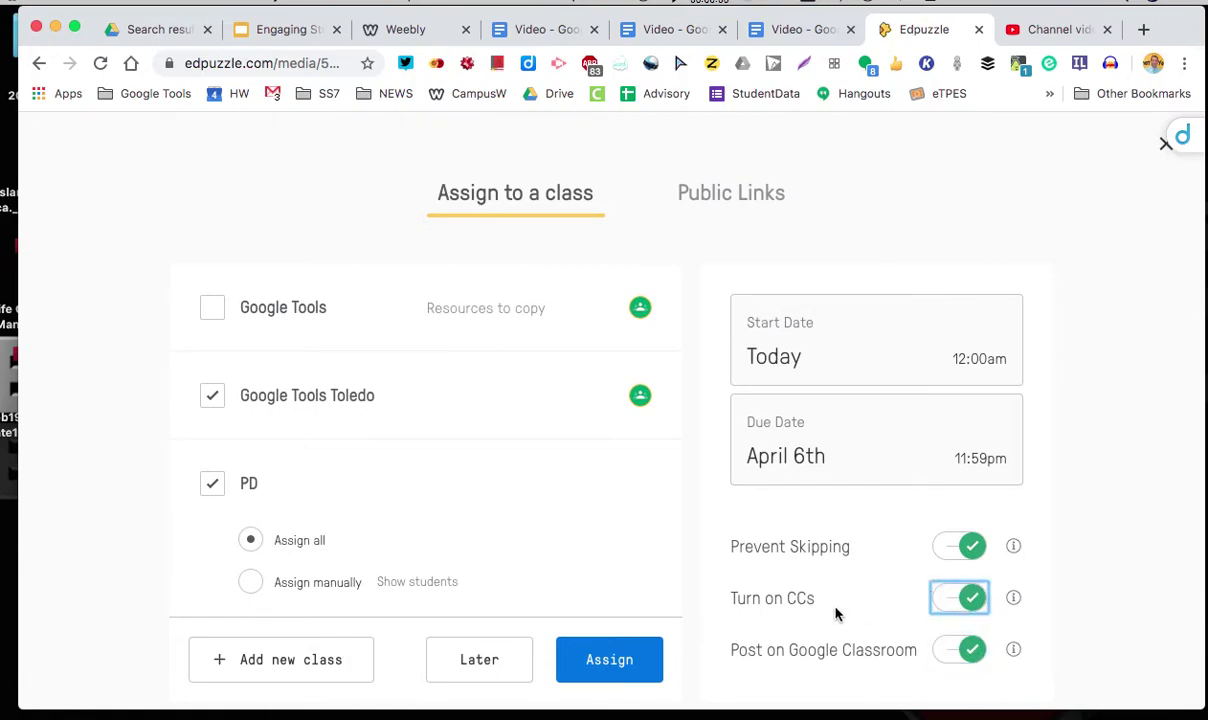
left_click(212, 397)
scroll(213, 402, "down", 3)
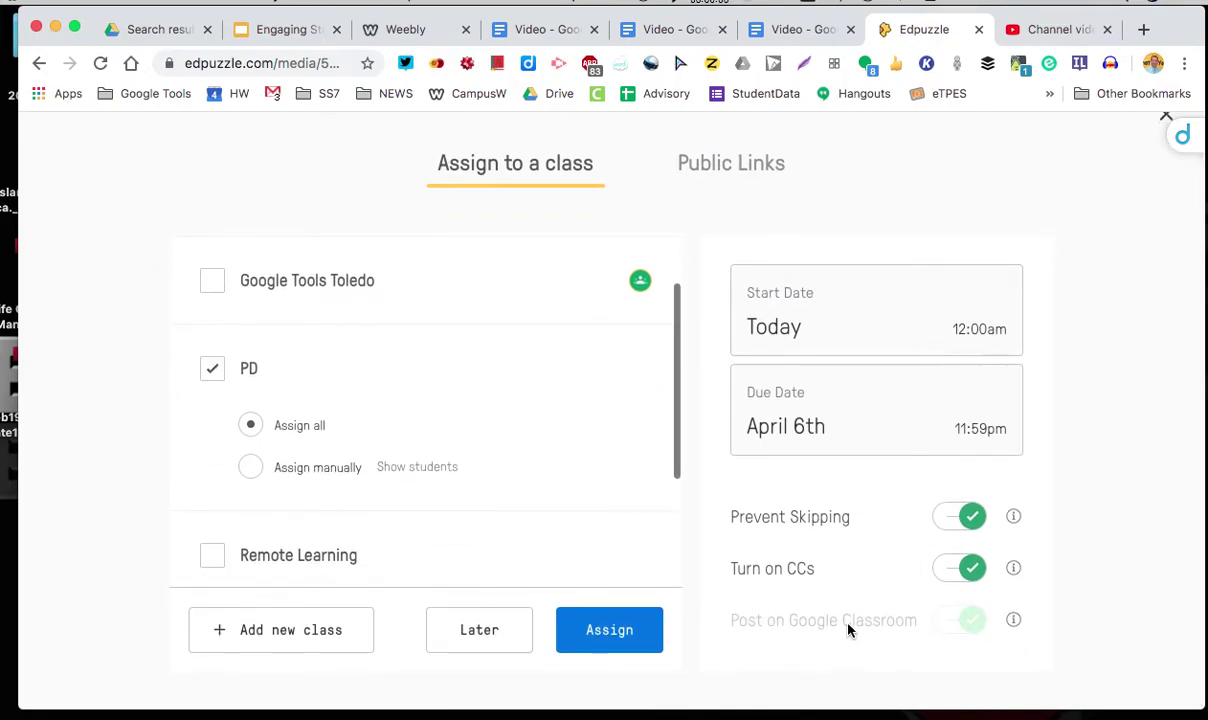
scroll(393, 422, "down", 4)
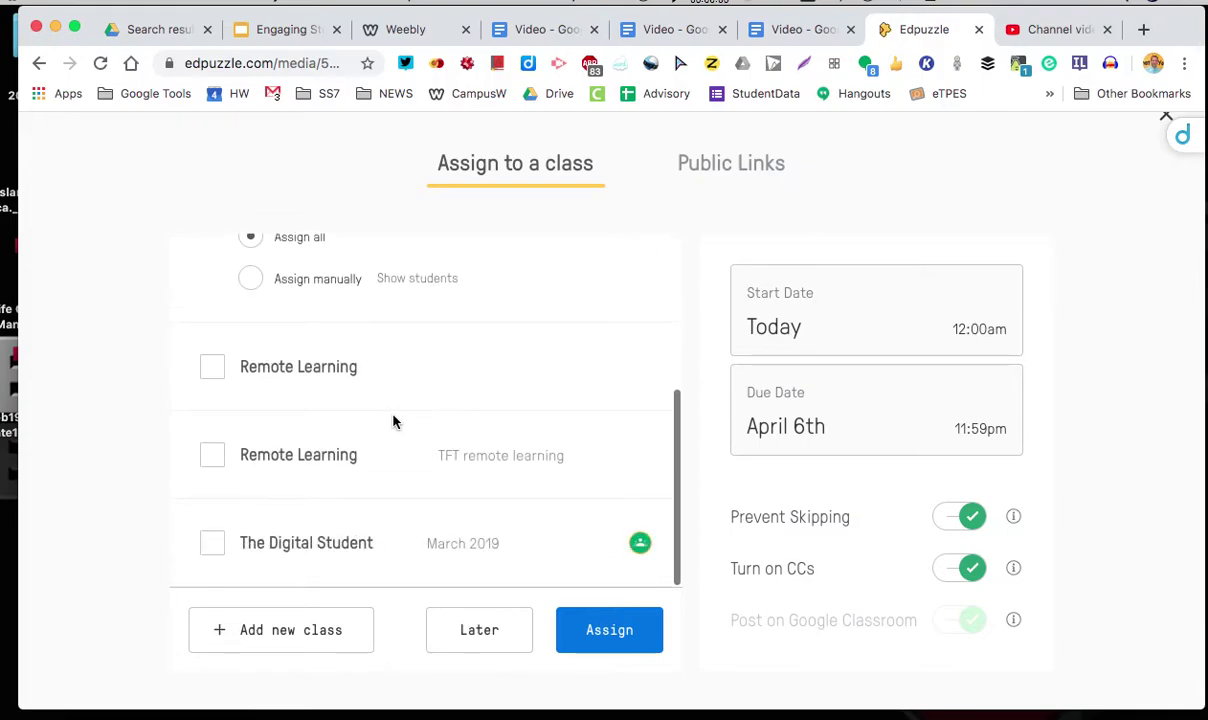
scroll(393, 422, "up", 2)
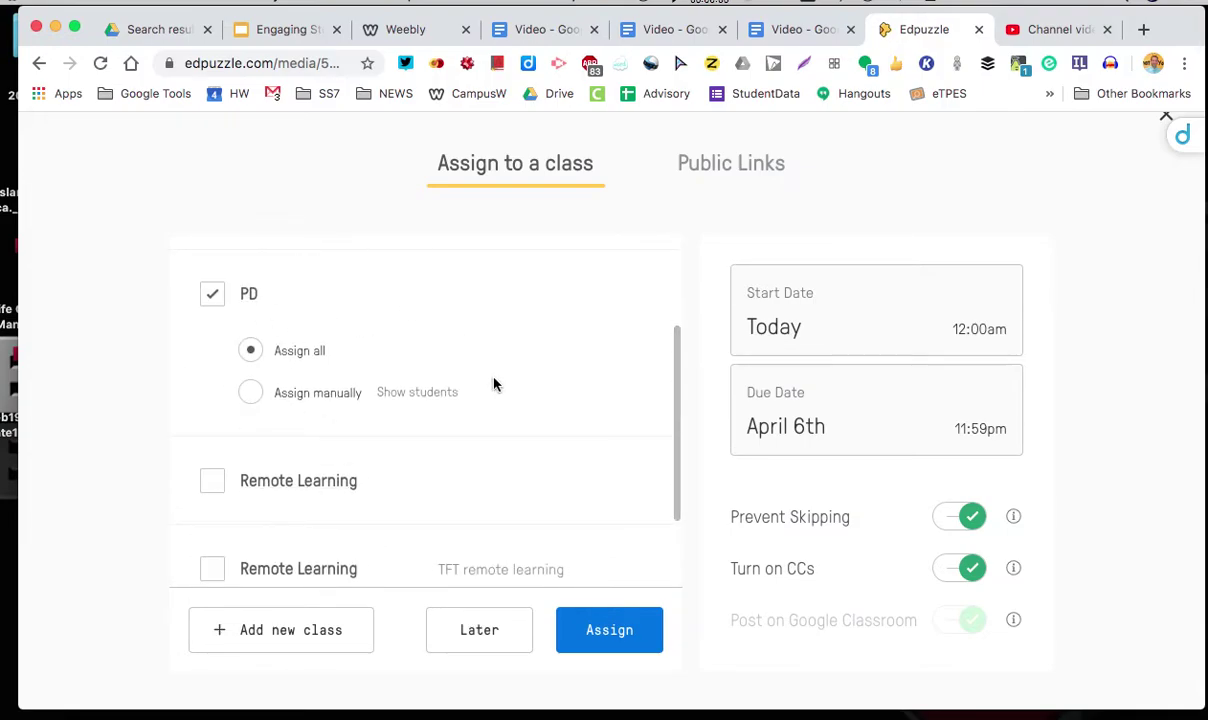
scroll(493, 384, "down", 2)
left_click(212, 452)
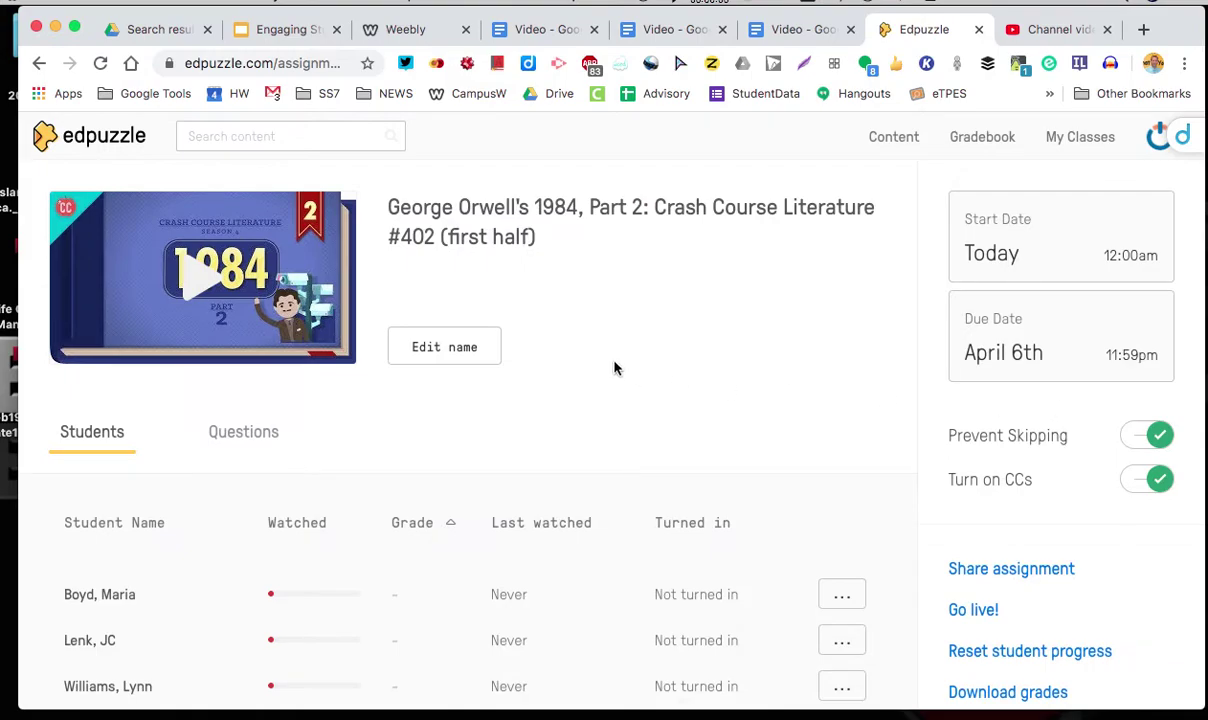
Step: Review the student list without changing any student options, then return to the Content home page
scroll(615, 368, "down", 1)
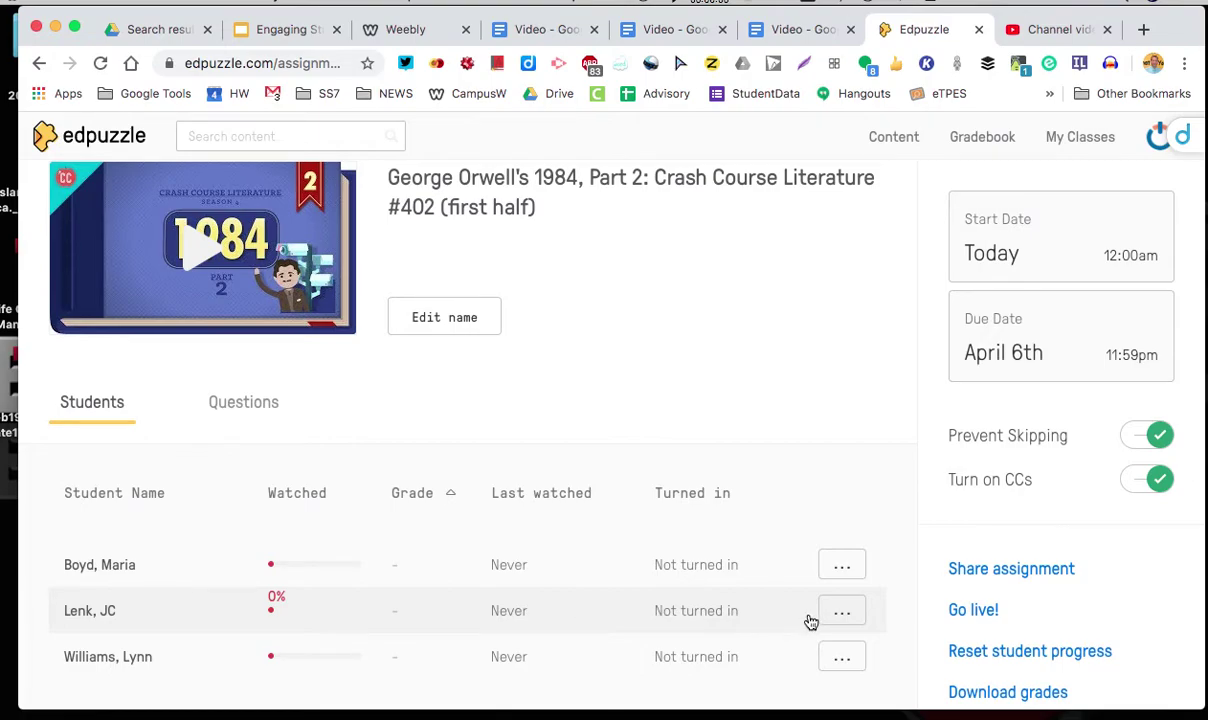
left_click(847, 615)
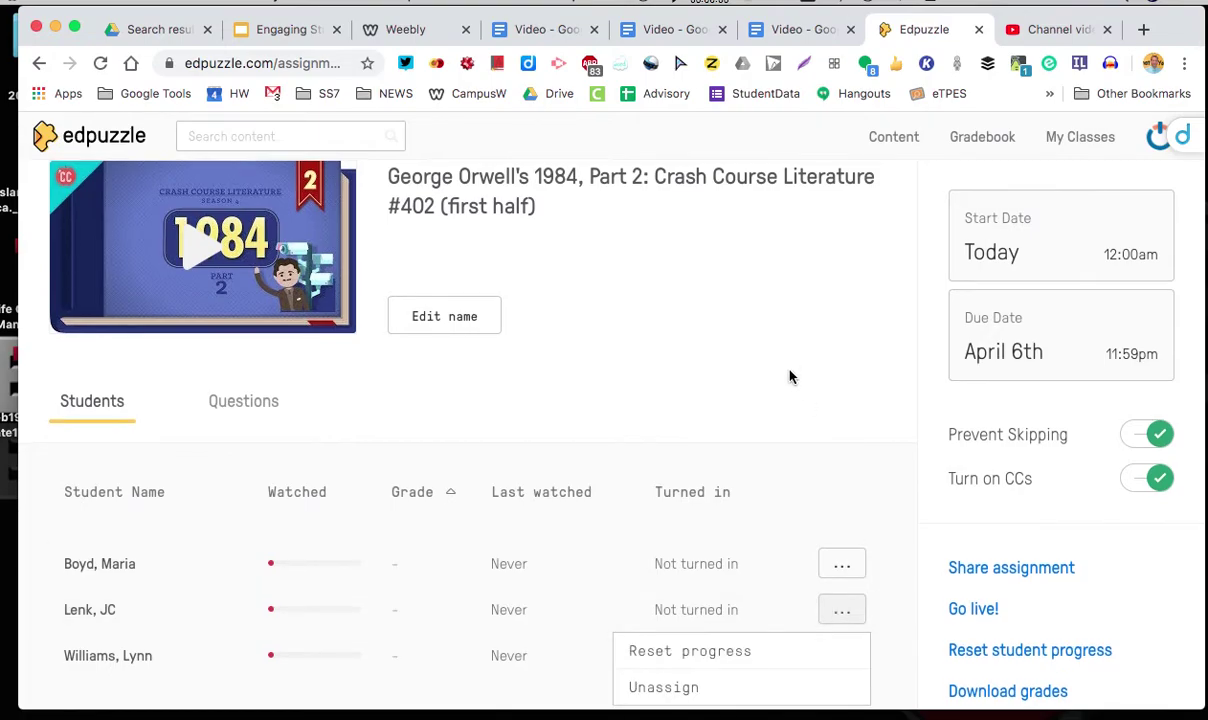
scroll(790, 375, "down", 2)
left_click(623, 581)
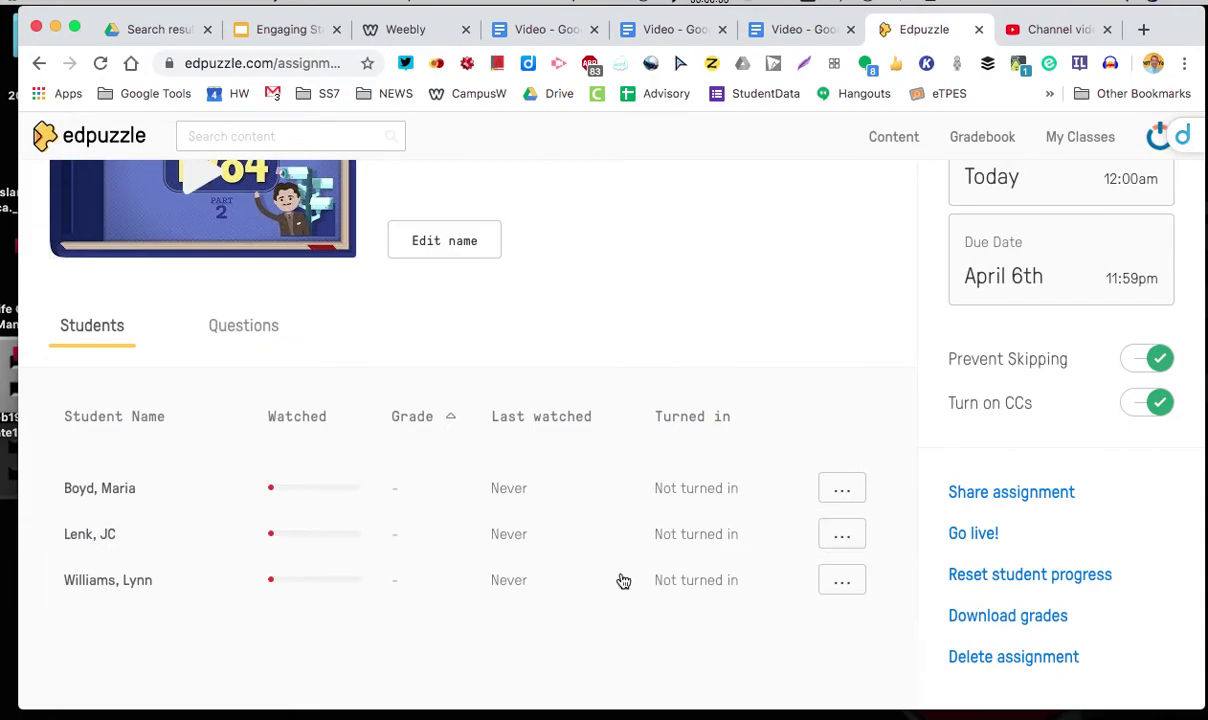
scroll(775, 352, "up", 1)
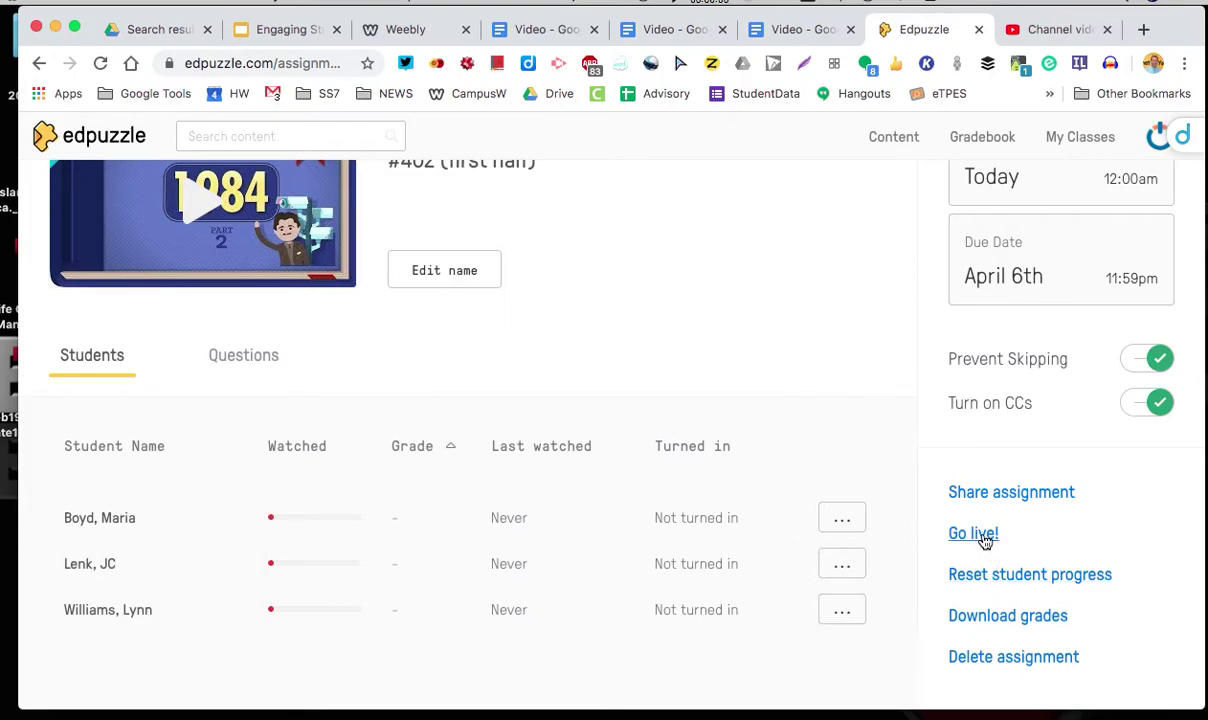
scroll(826, 349, "up", 3)
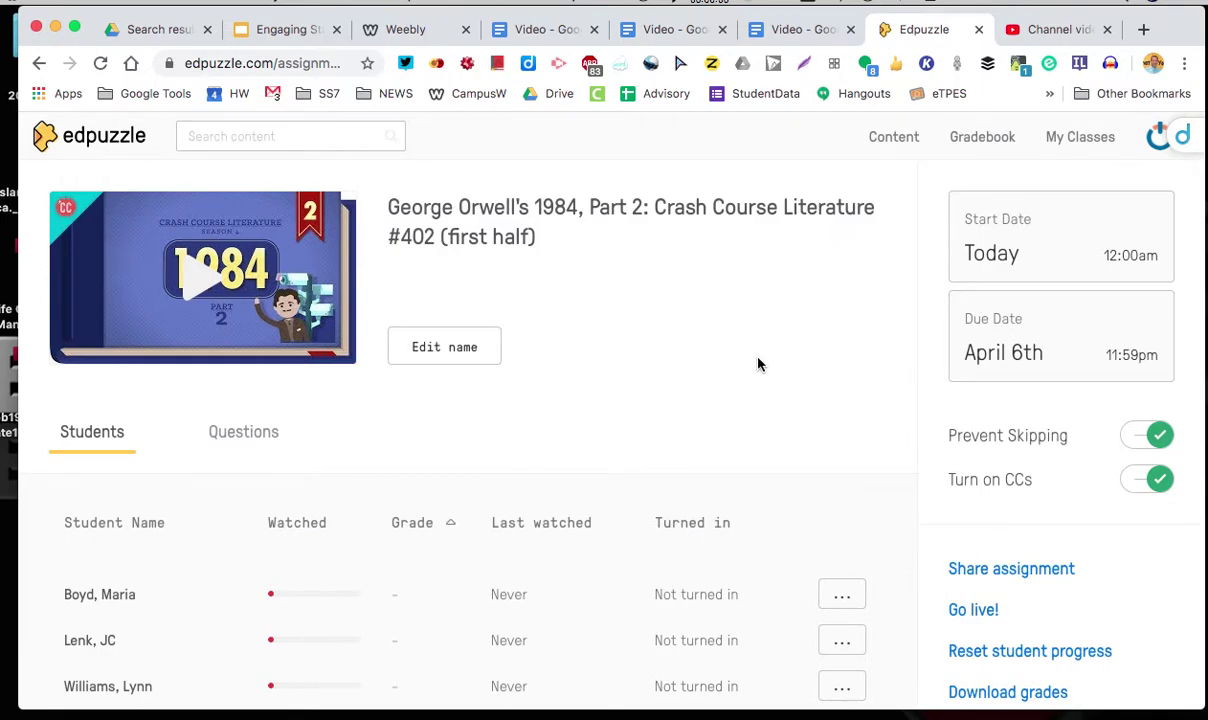
left_click(897, 142)
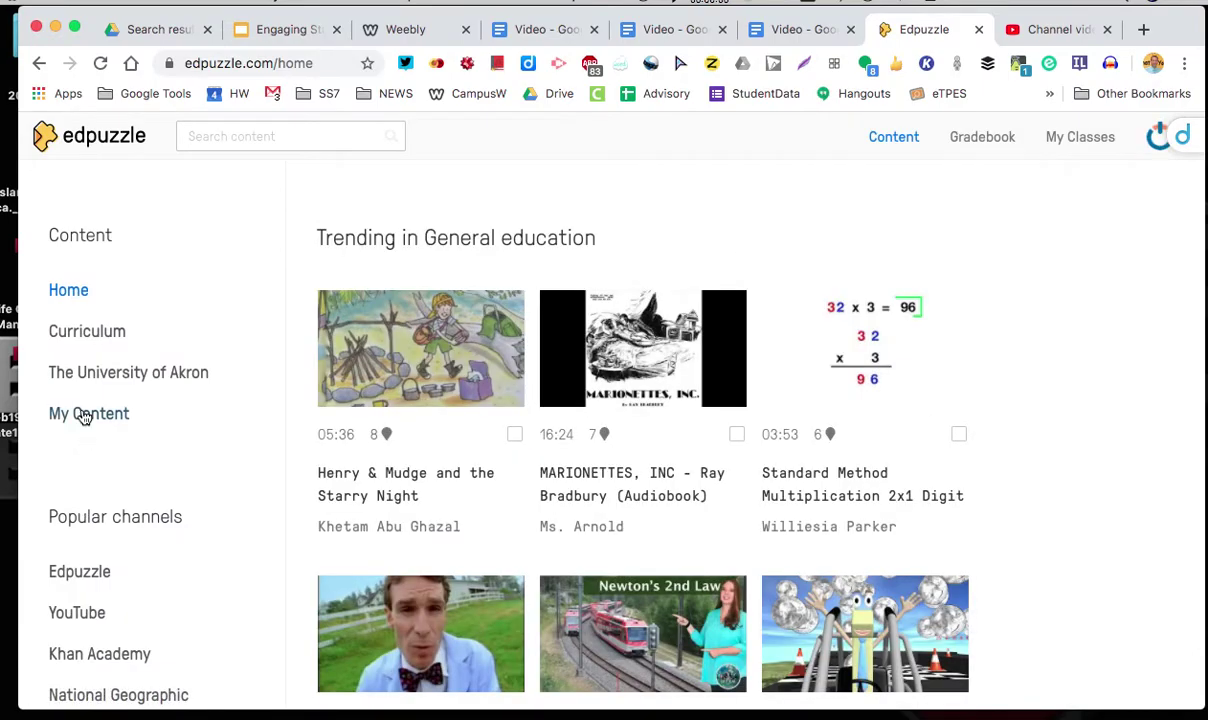
Step: Show My Content, open 'Finding your Youtube Channel' from YouTube Studio, then come back to Edpuzzle
left_click(86, 414)
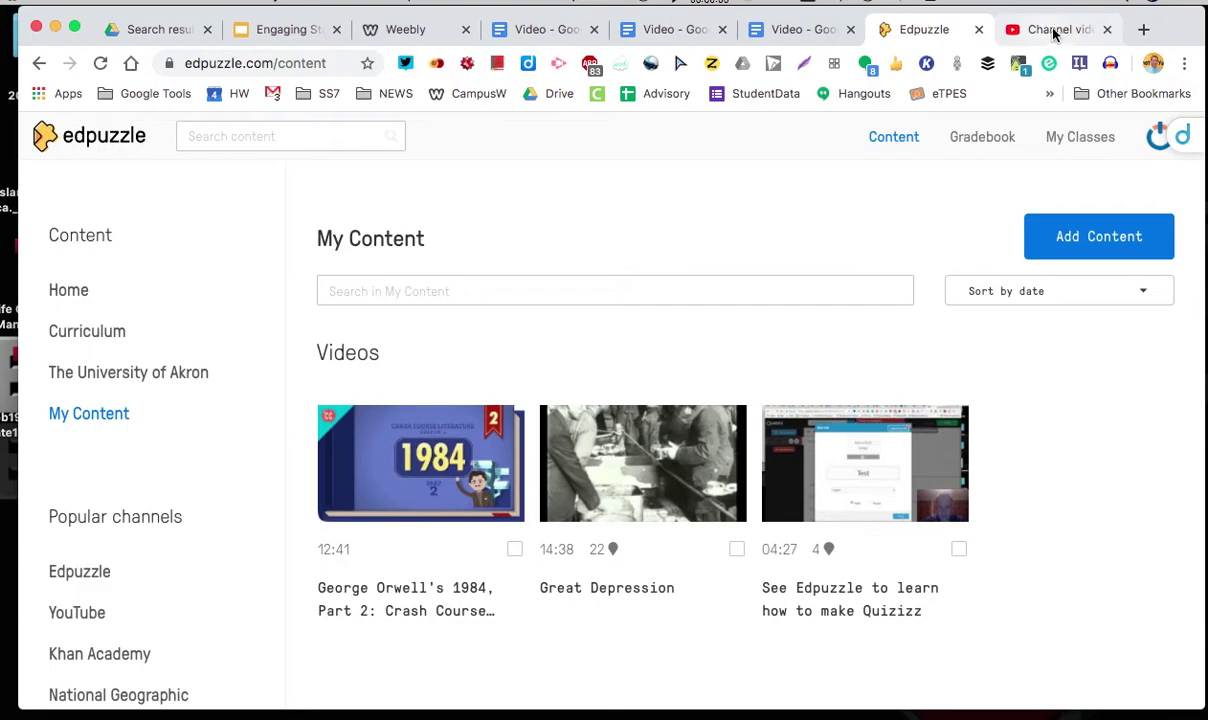
left_click(1052, 30)
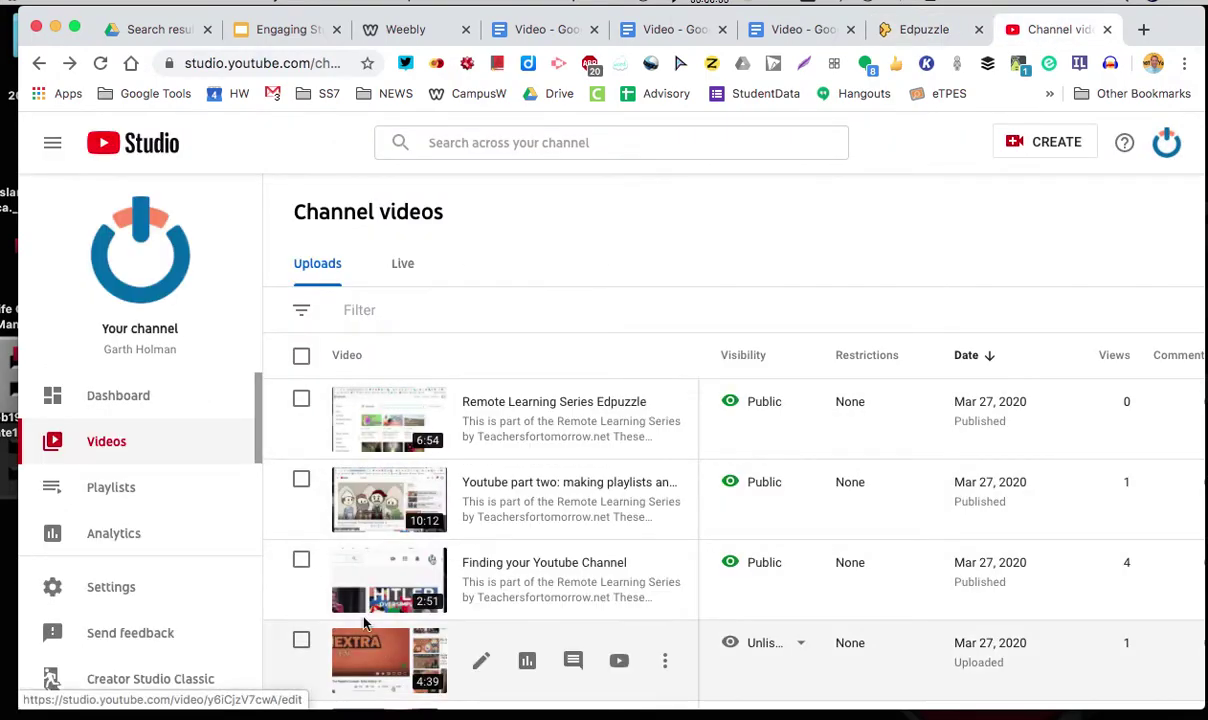
left_click(390, 585)
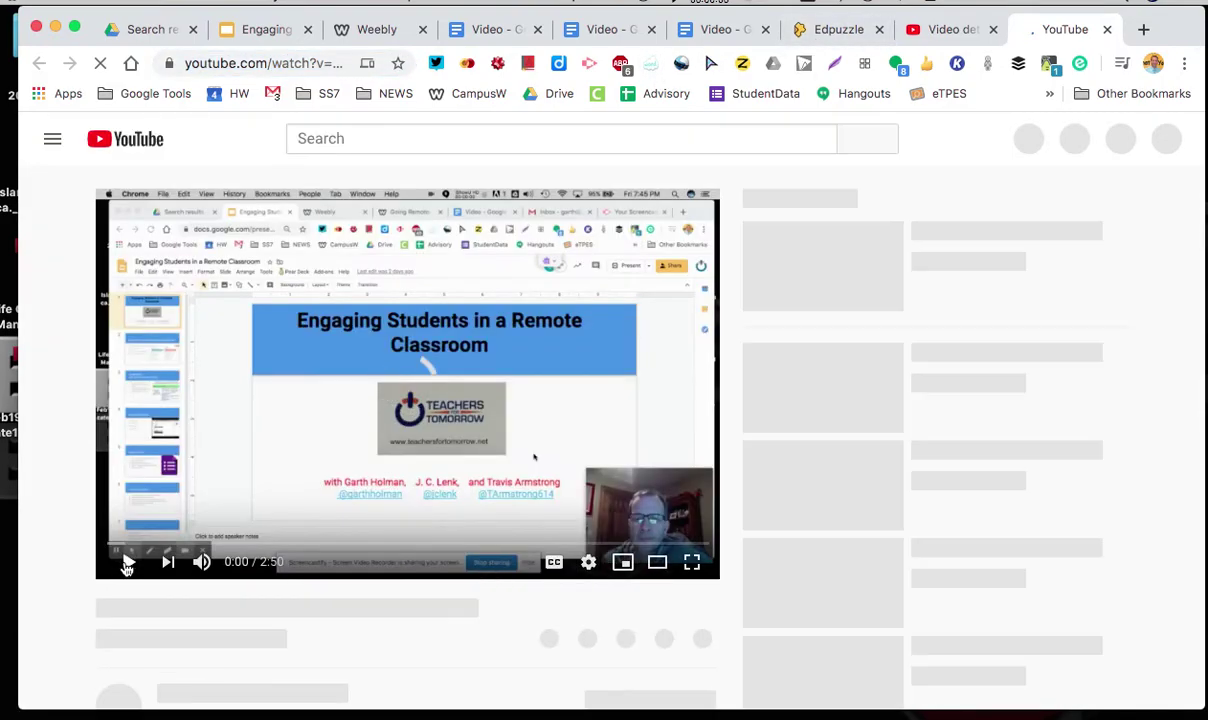
left_click(838, 30)
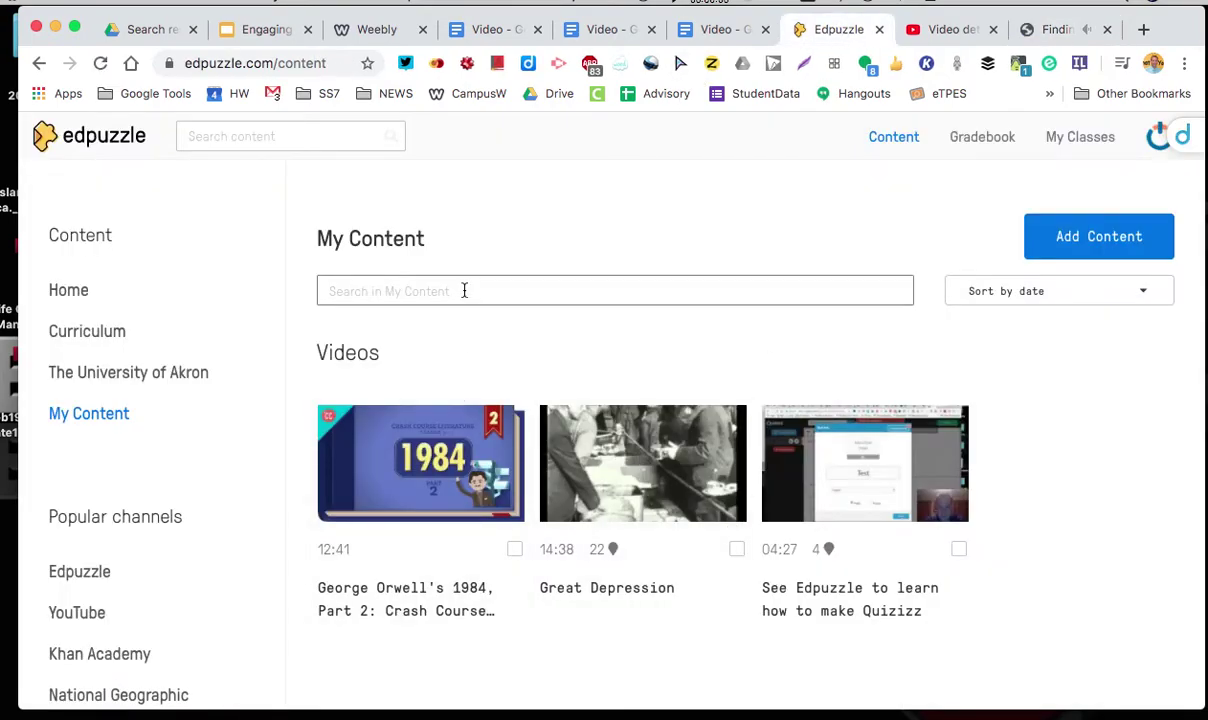
Step: Import 'Finding your Youtube Channel' into Edpuzzle by pasting its YouTube link
left_click(80, 615)
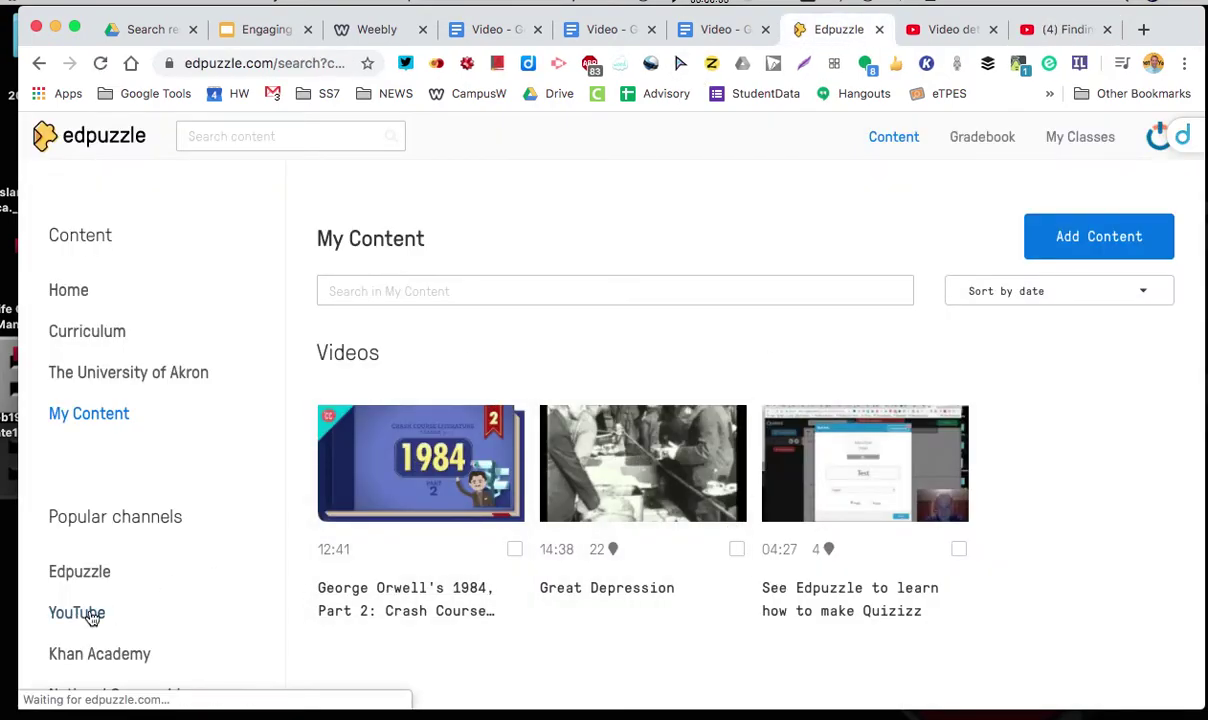
type("https://www.youtube.com/watch?v=ts3XFLw-wql&feature=youtu.be")
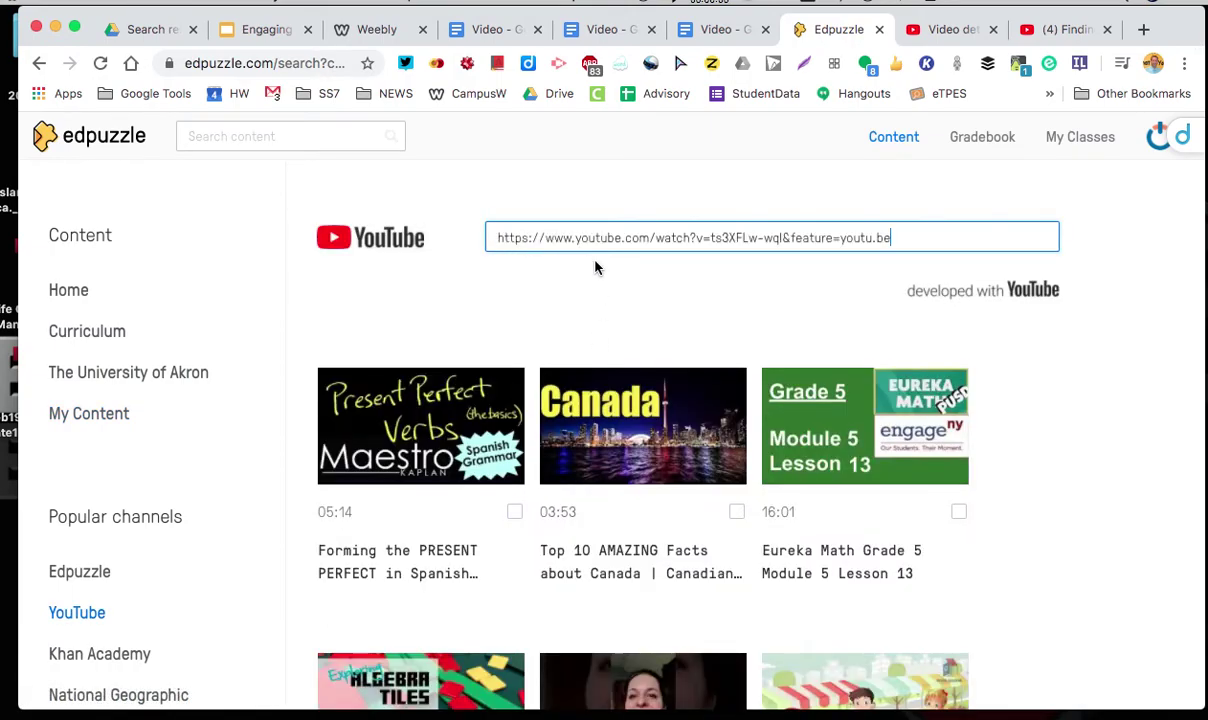
key("Return")
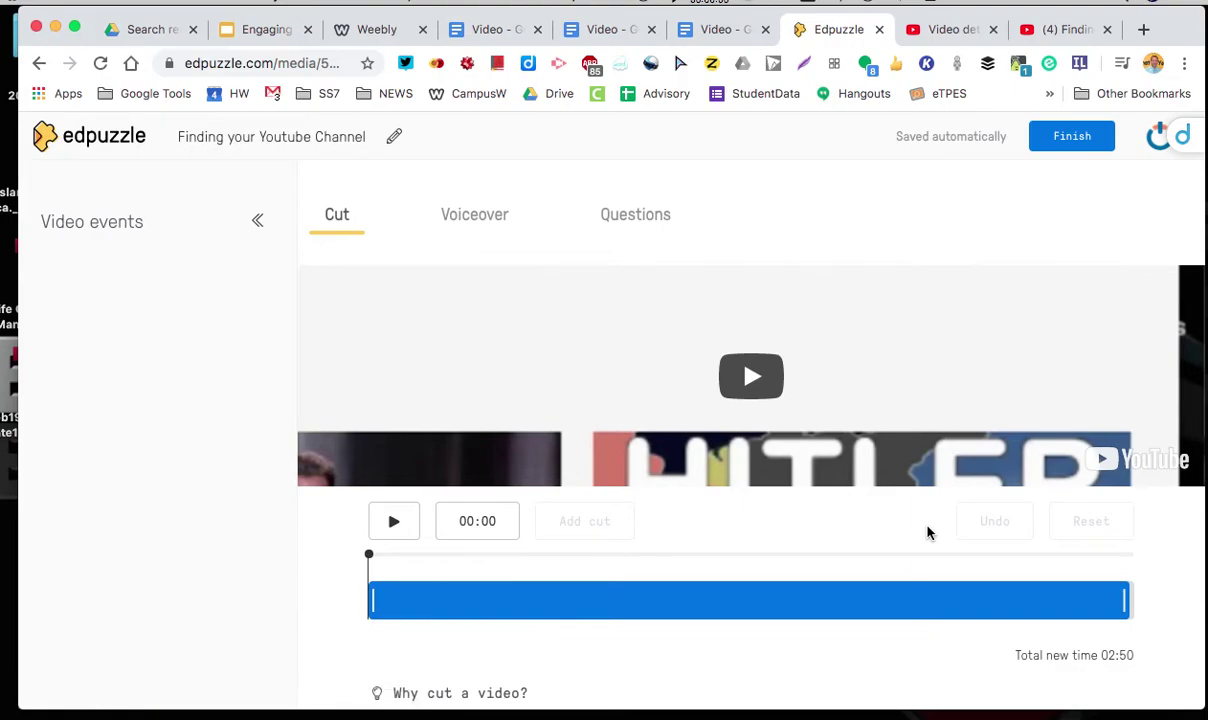
scroll(928, 533, "down", 2)
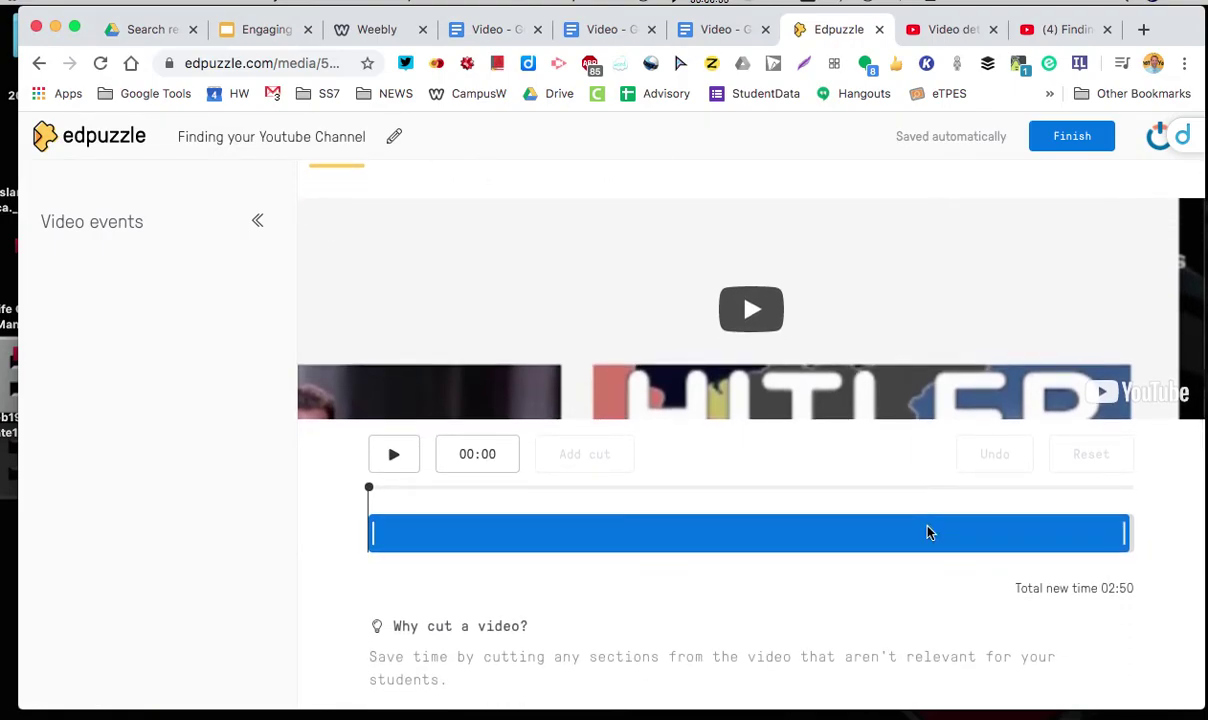
scroll(928, 533, "up", 2)
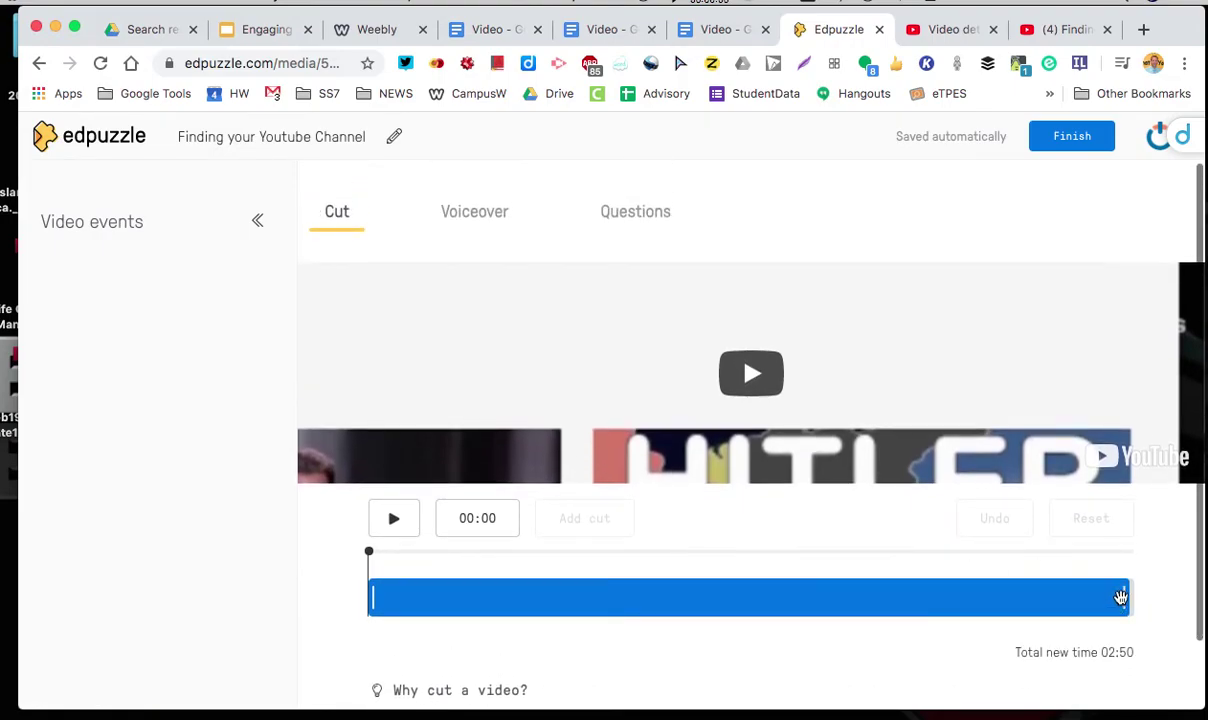
Step: Trim the imported video so it ends at 00:47 and move on to questions
left_click(733, 599)
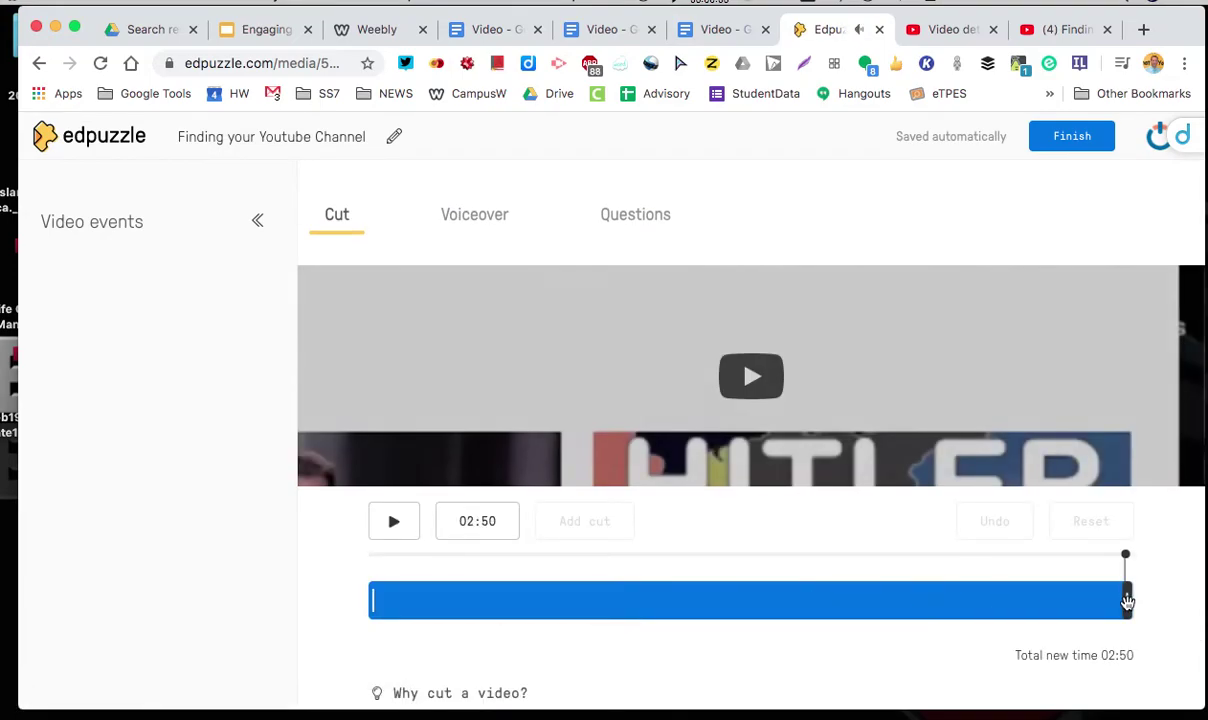
left_click_drag(1081, 617, 585, 624)
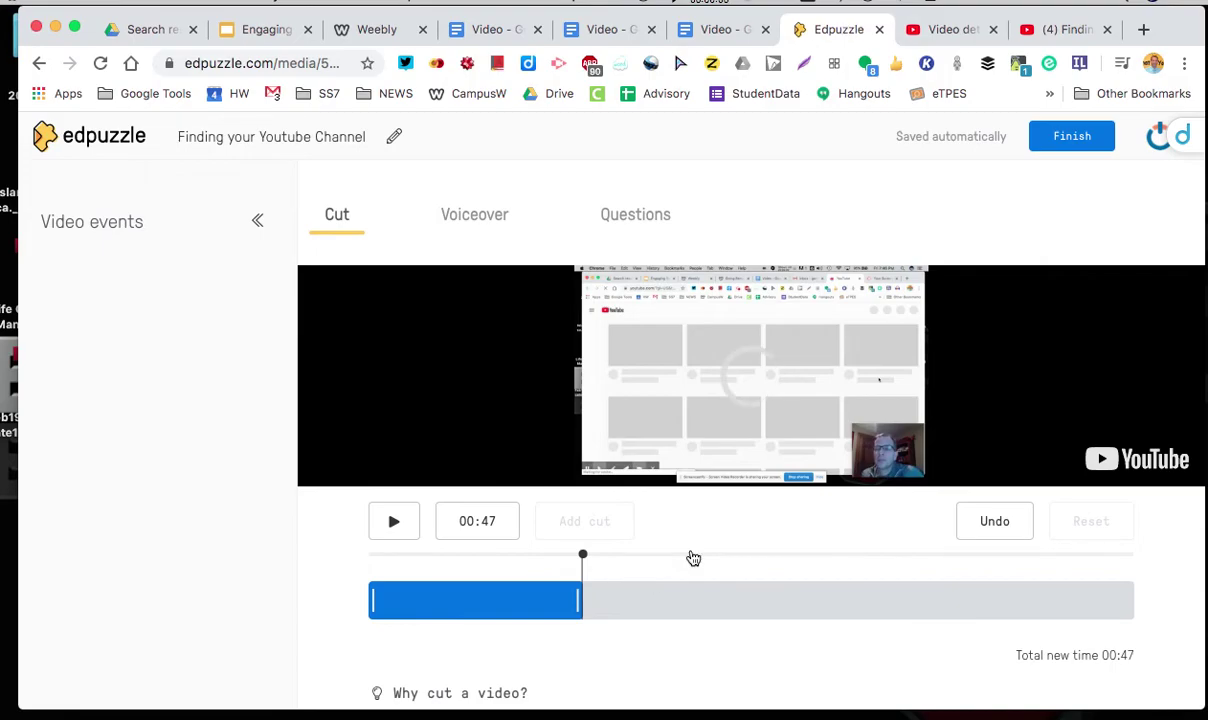
scroll(697, 557, "down", 1)
scroll(697, 557, "down", 1)
scroll(697, 557, "up", 2)
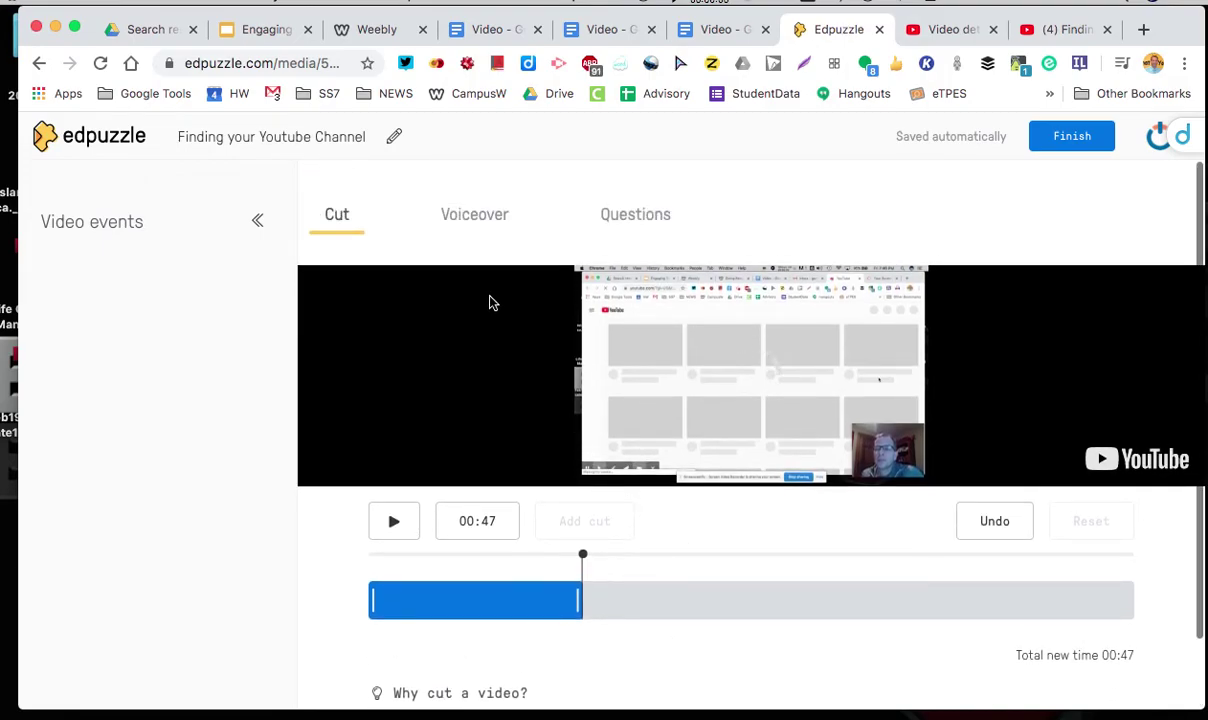
left_click(645, 218)
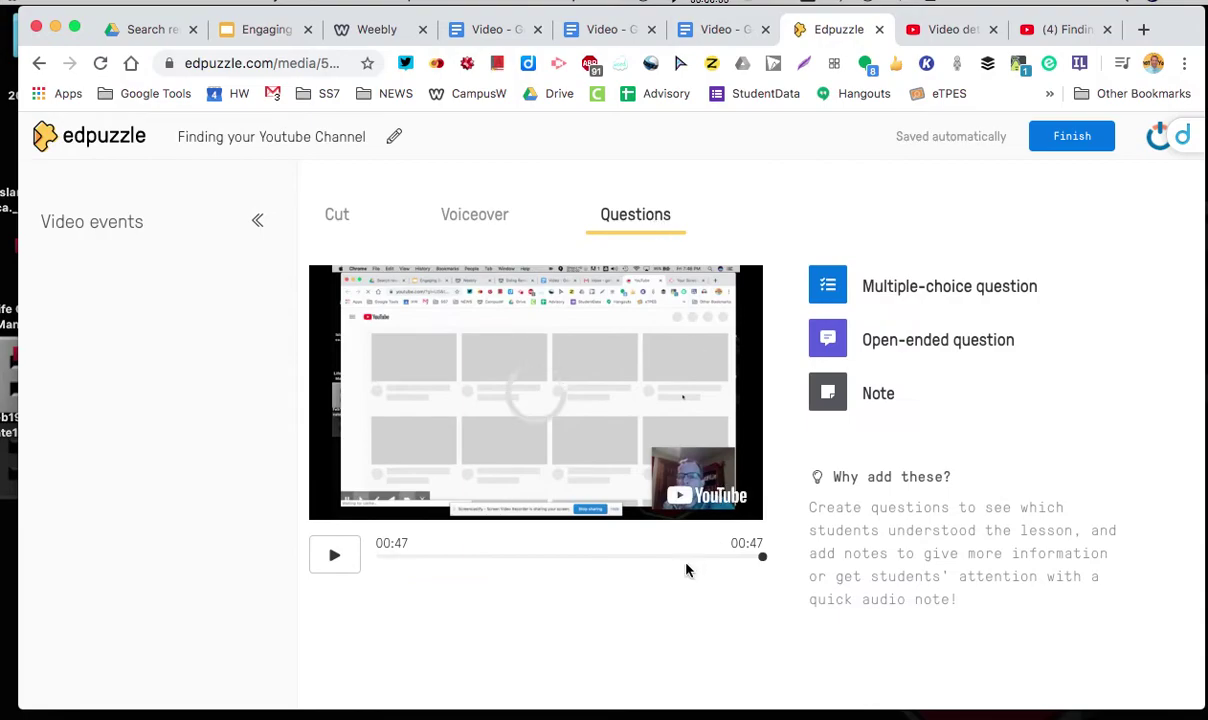
Step: Save multiple-choice question 'WHo is speaking' at 00:02 with two speaker names, the second marked correct
left_click(333, 555)
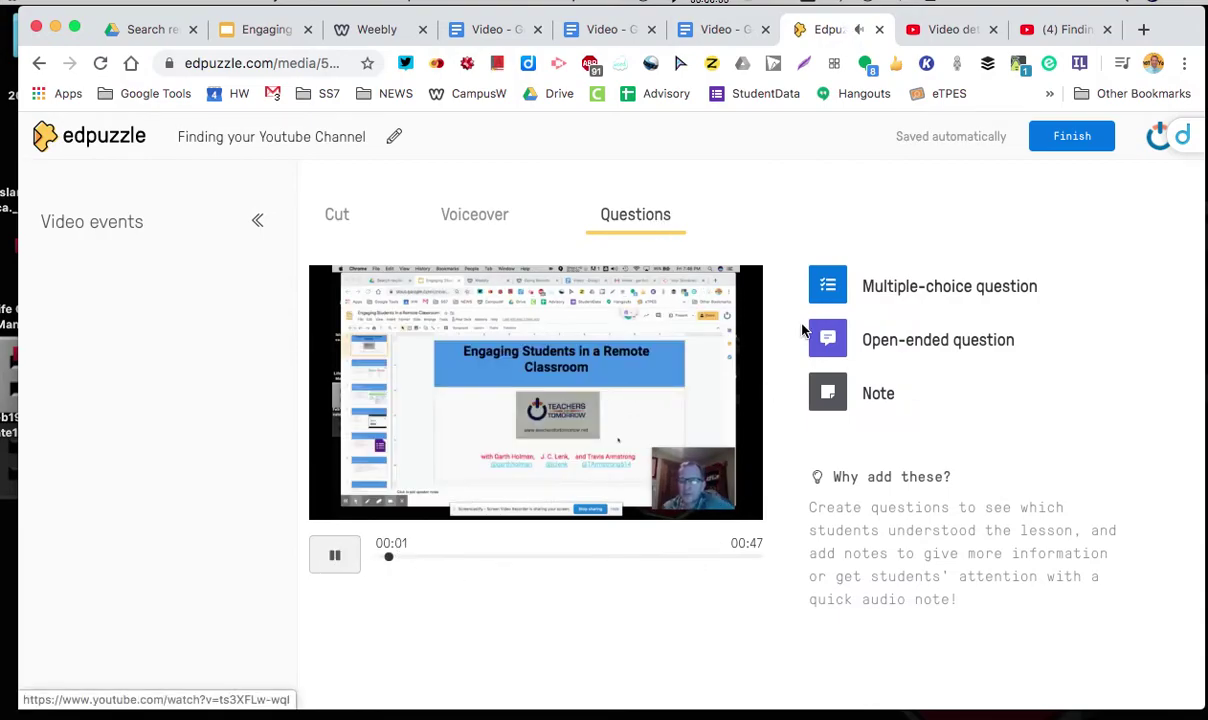
left_click(830, 283)
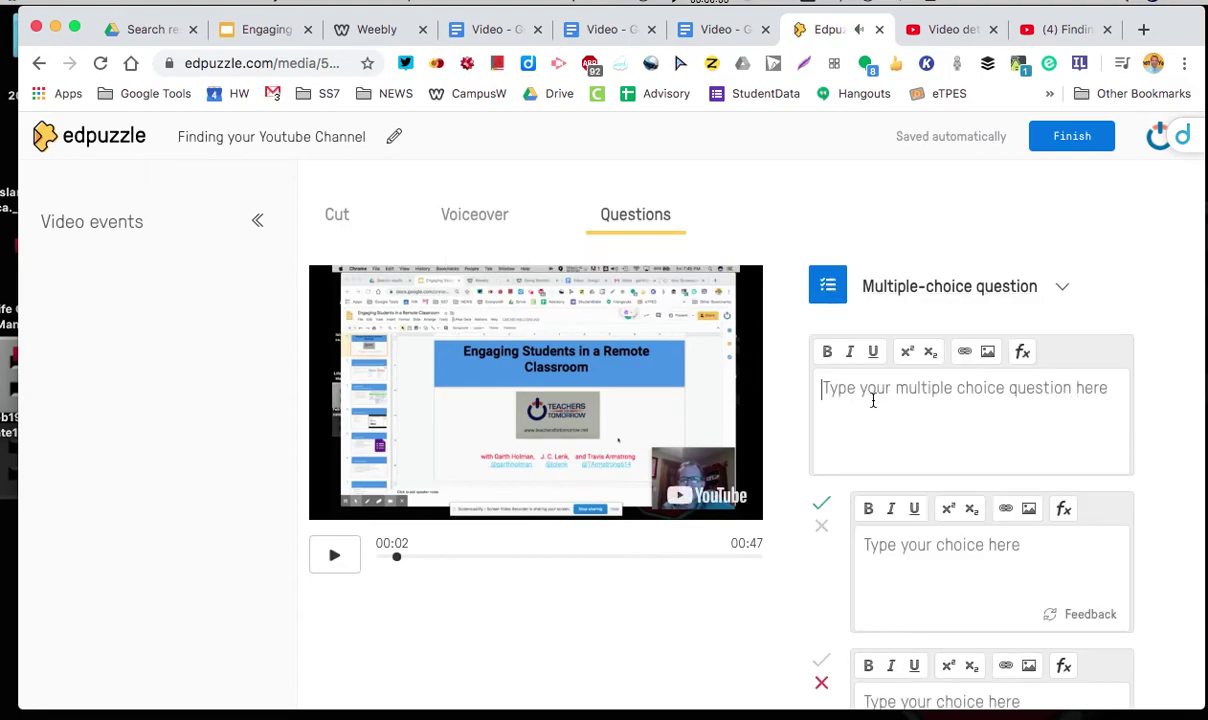
type("WHo ")
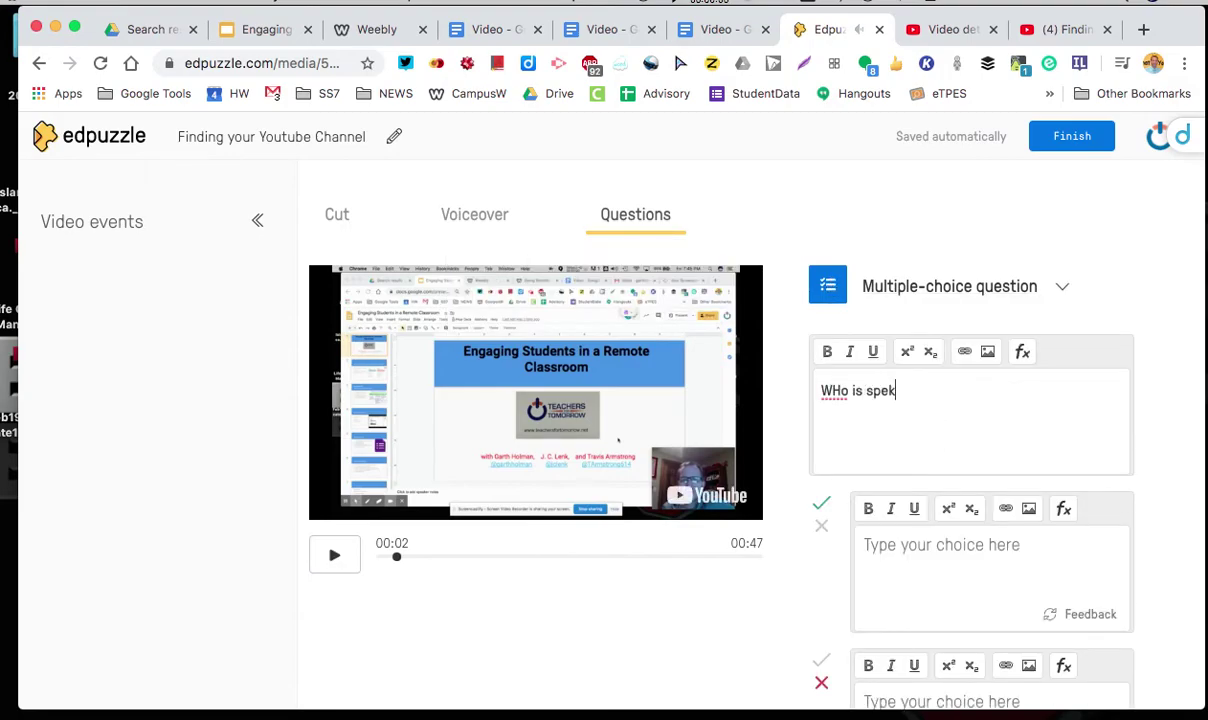
type("is speaking")
key("Tab")
key("Tab")
type("J")
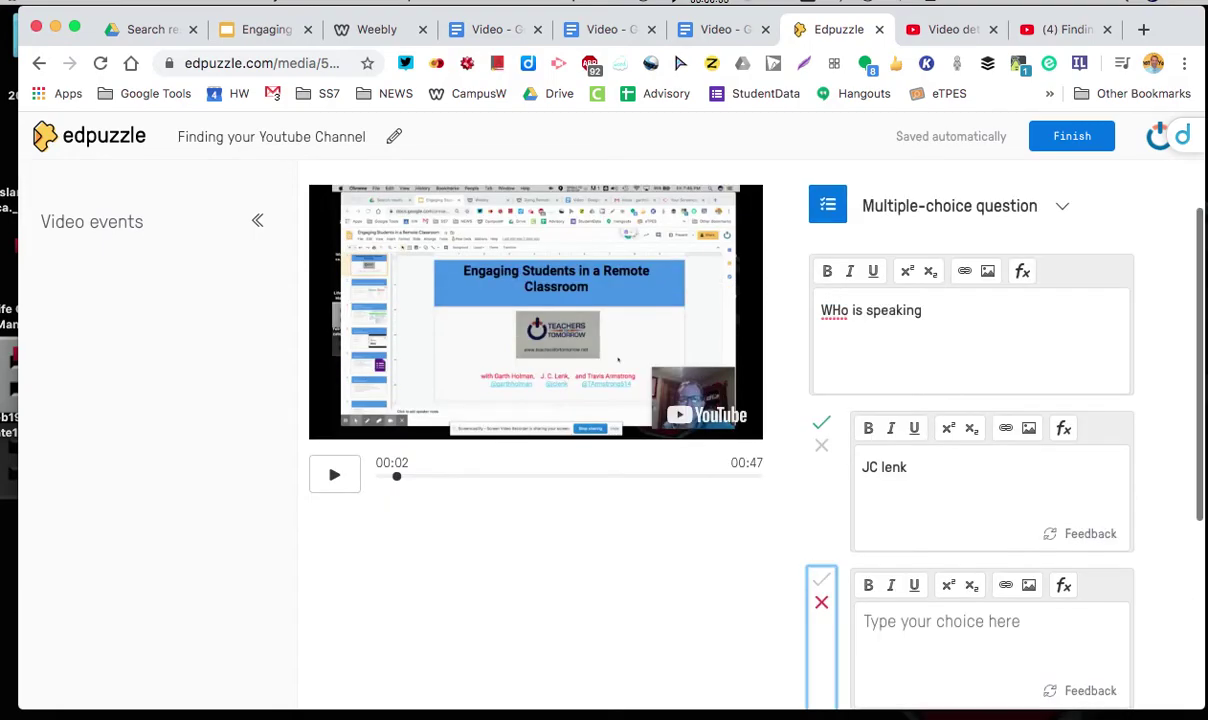
type("Garth Ho")
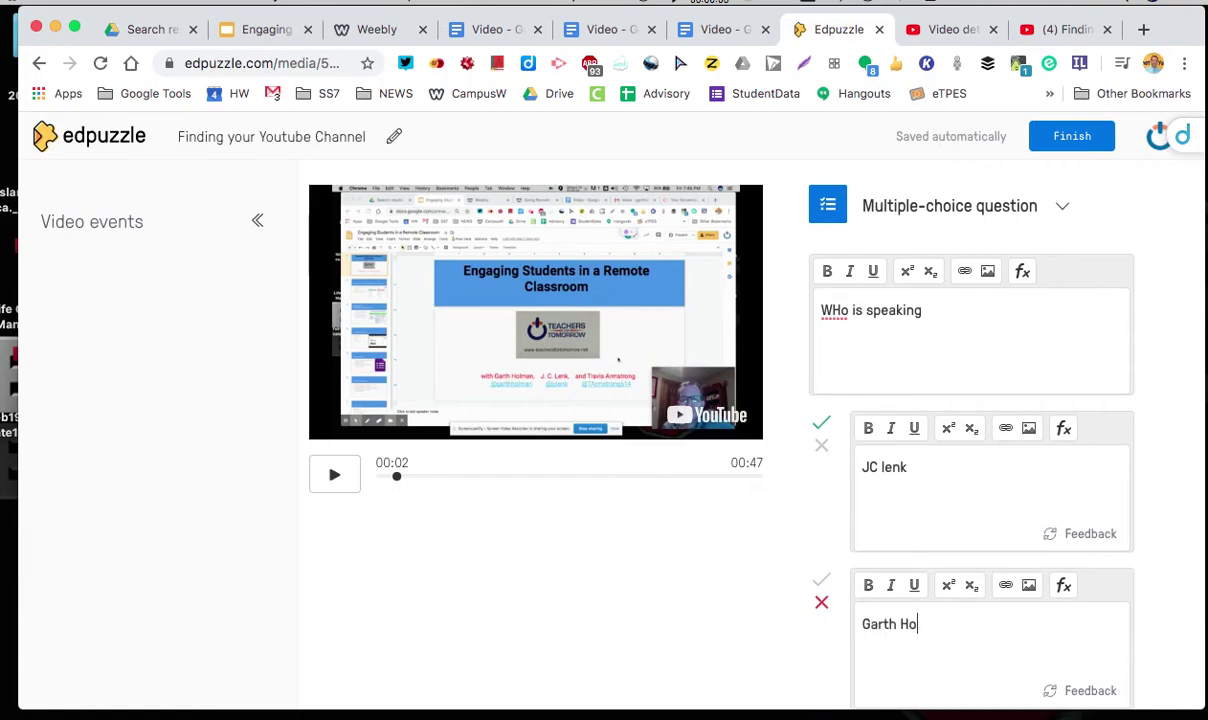
type("lman")
scroll(879, 404, "down", 3)
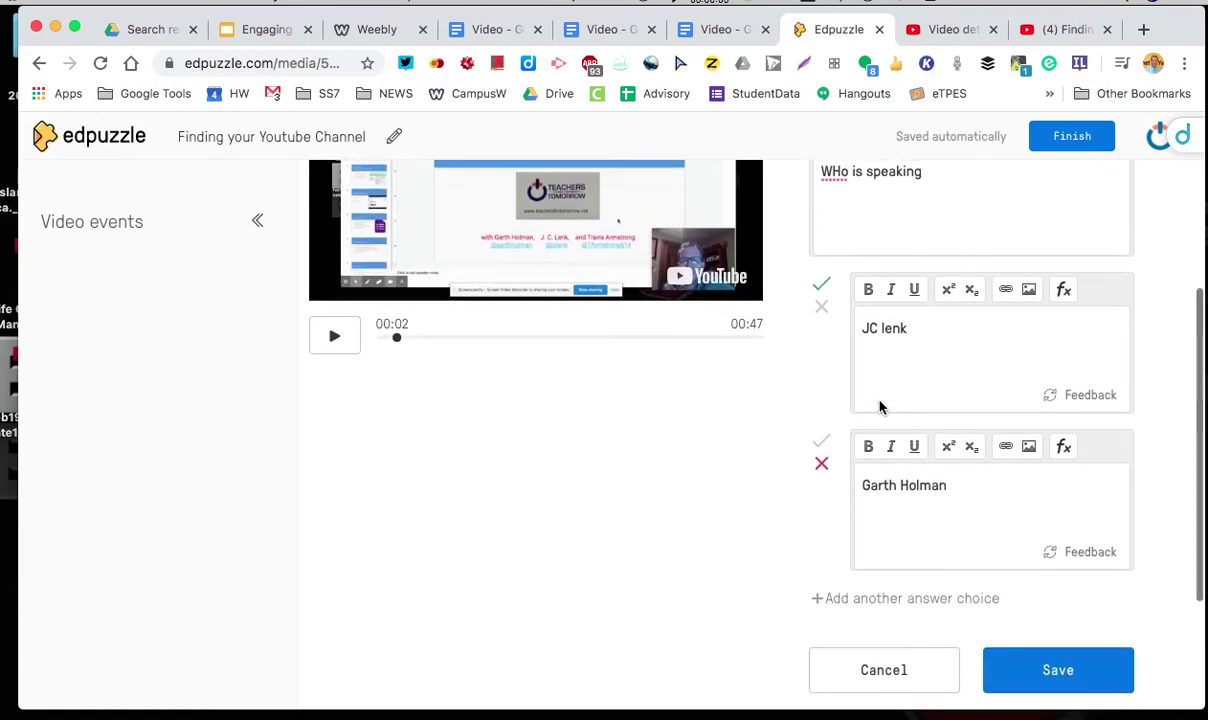
left_click(821, 442)
left_click(821, 307)
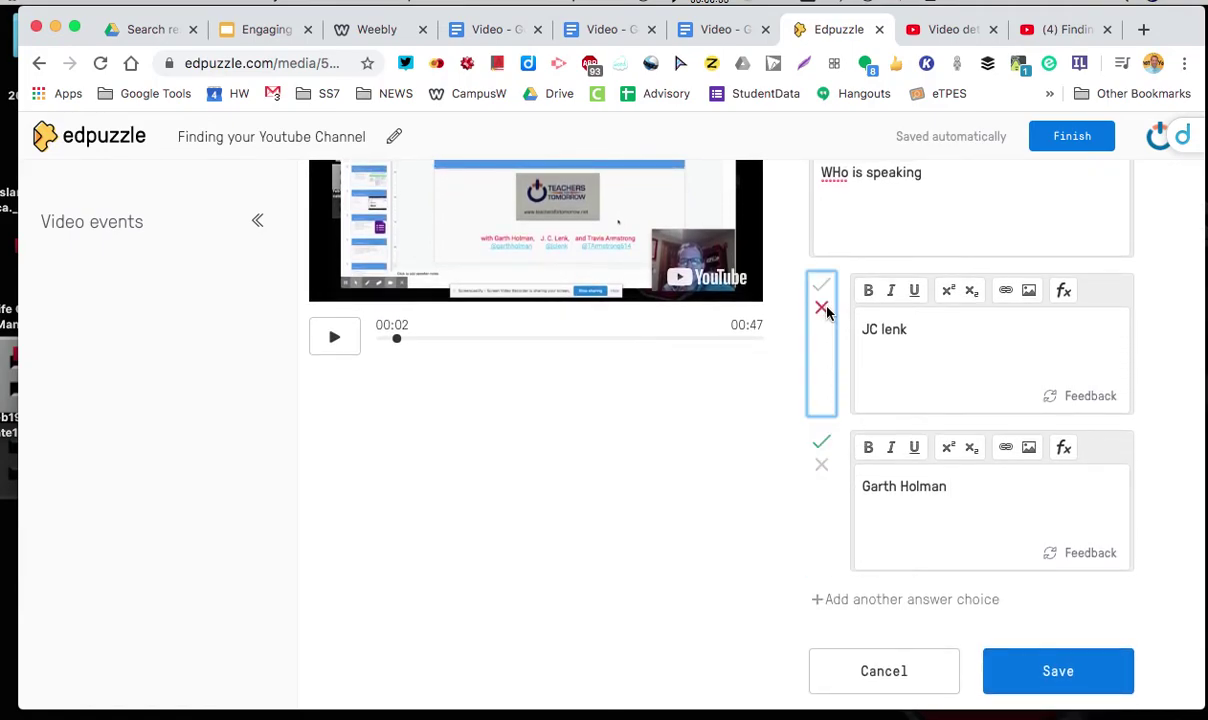
left_click(1040, 655)
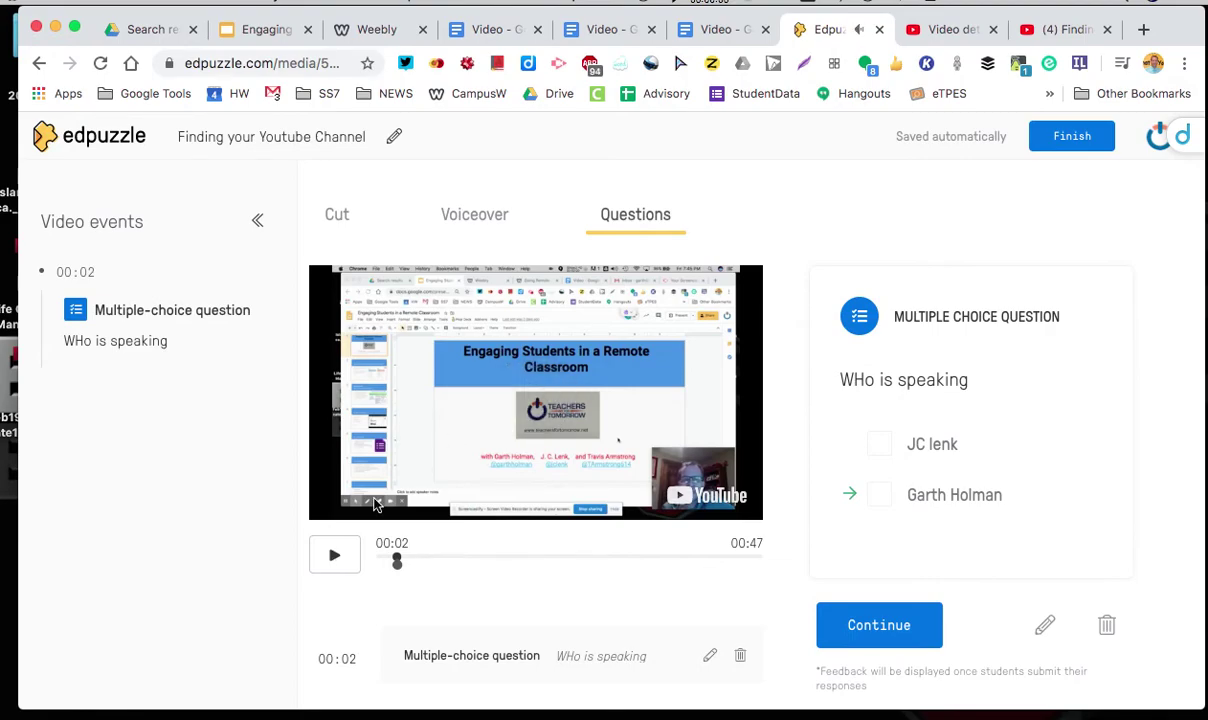
Step: Finish the video edit and confirm My Content lists it at 00:47 with one question
left_click(334, 558)
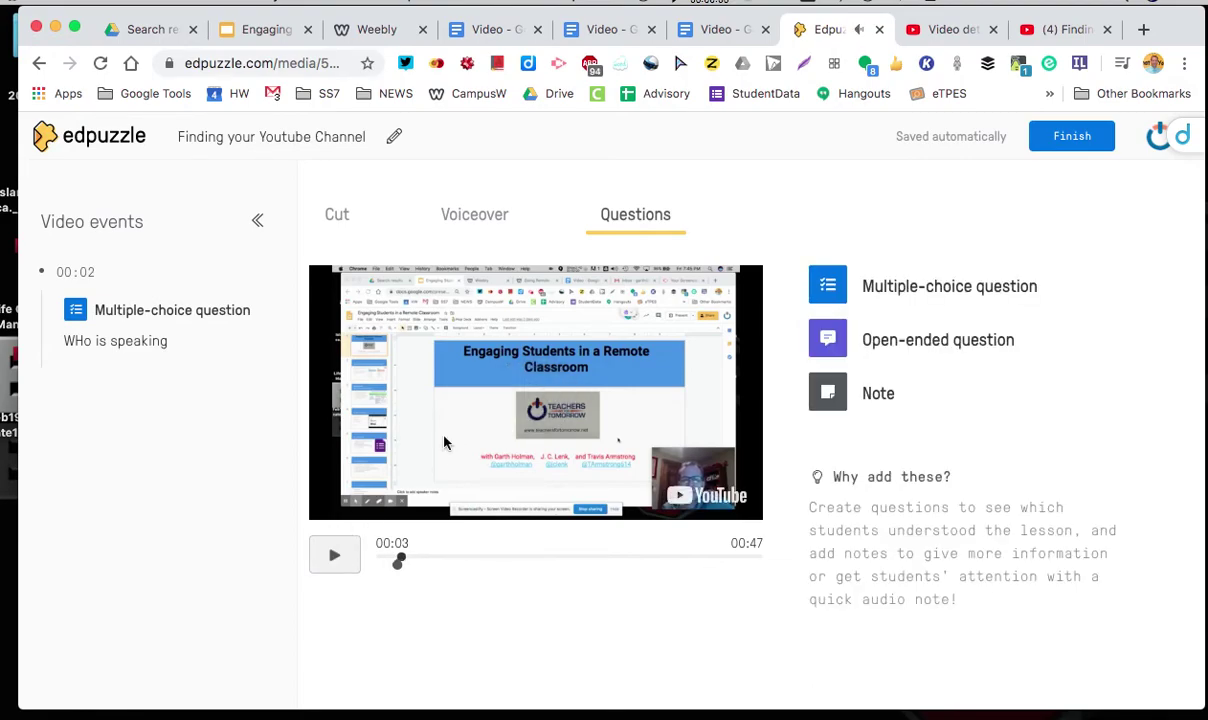
left_click(1080, 139)
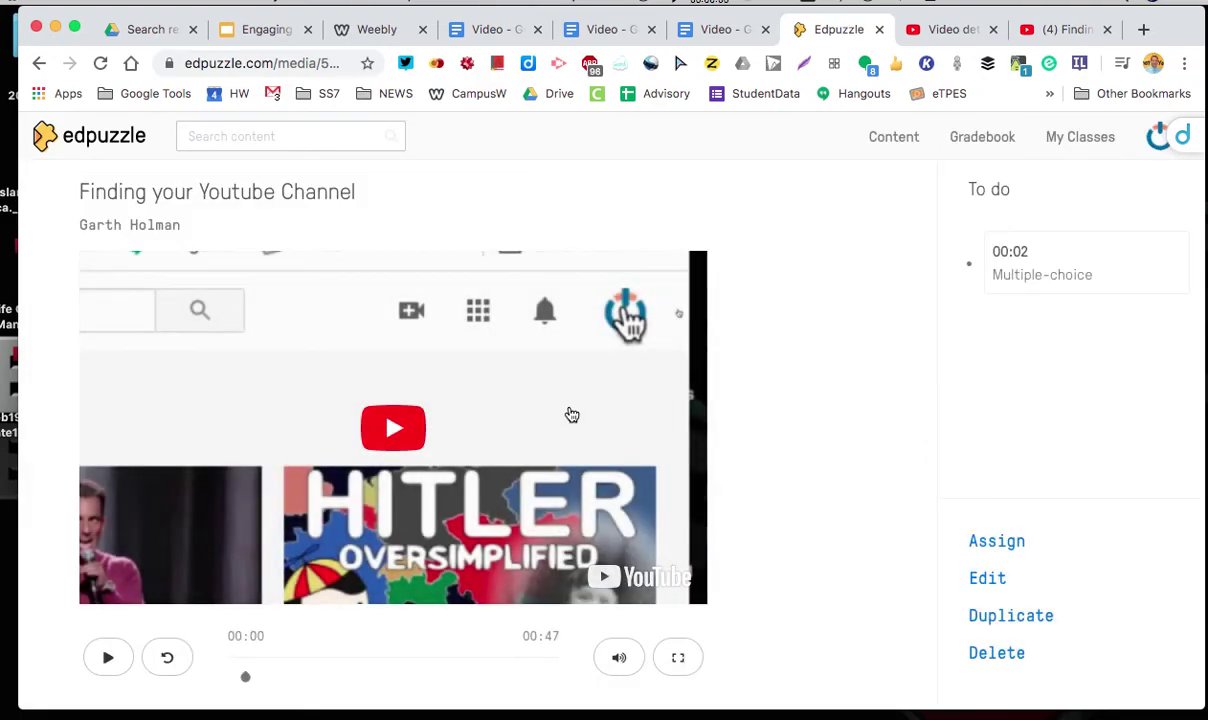
left_click(888, 144)
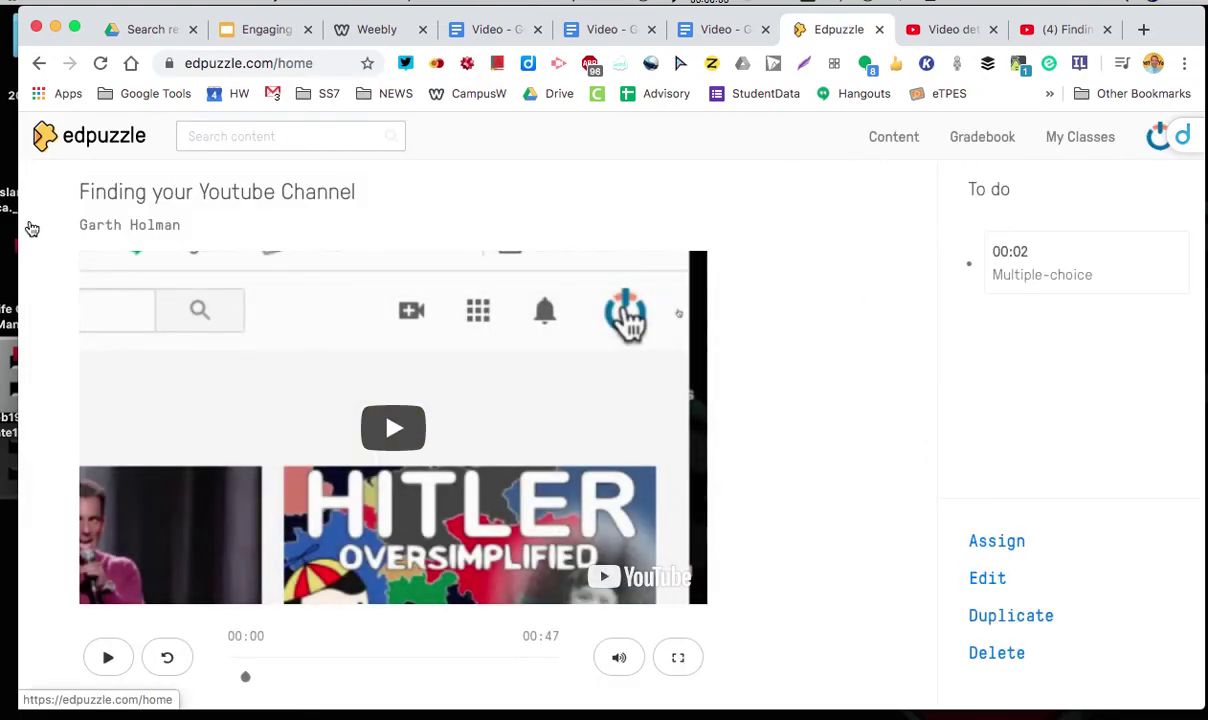
left_click(99, 414)
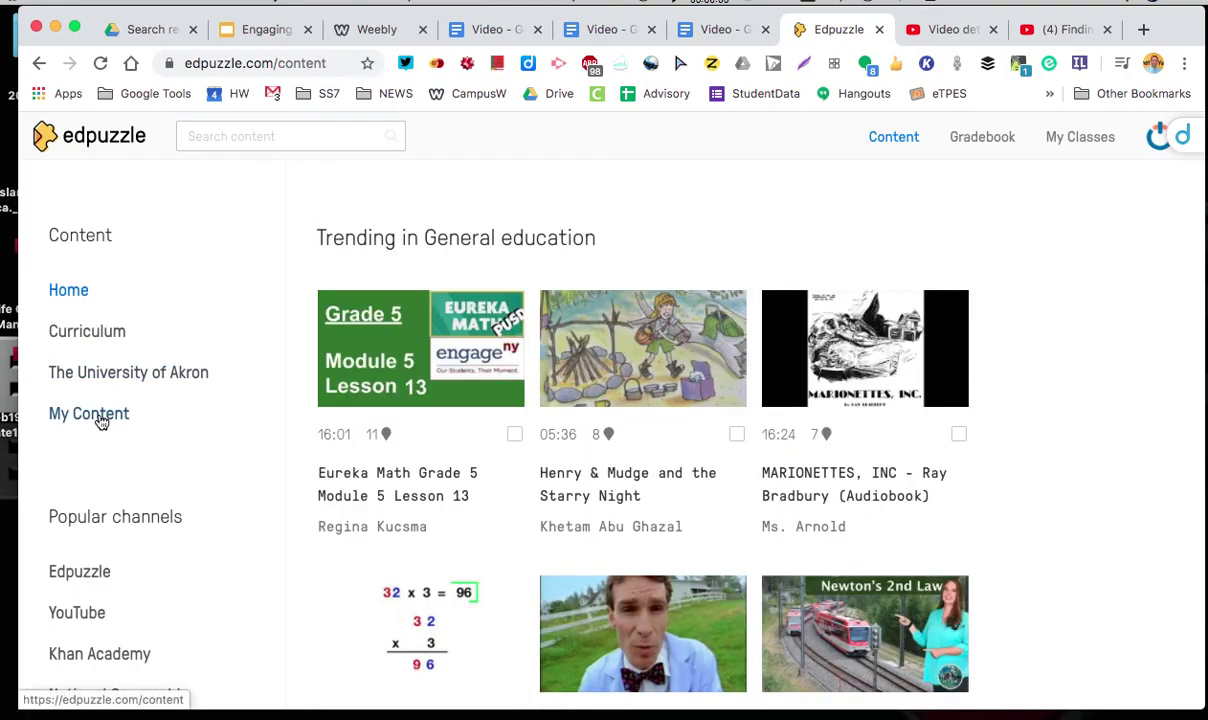
scroll(850, 590, "down", 4)
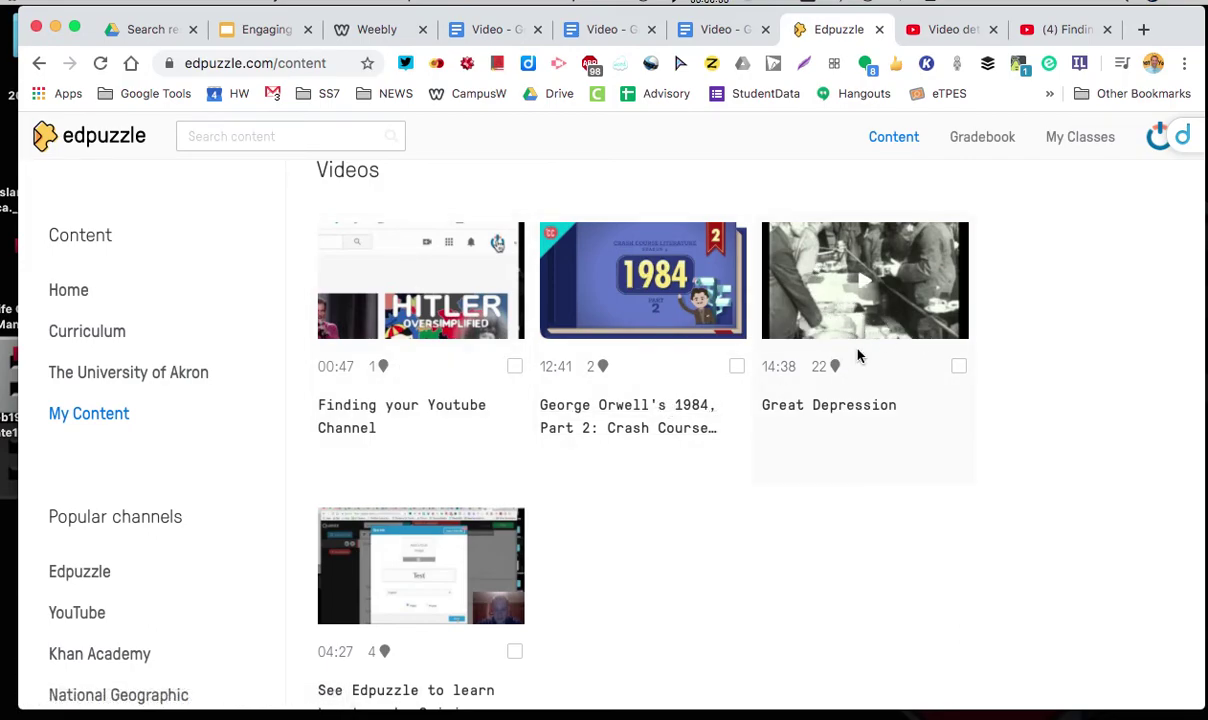
mouse_move(595, 368)
left_click(495, 29)
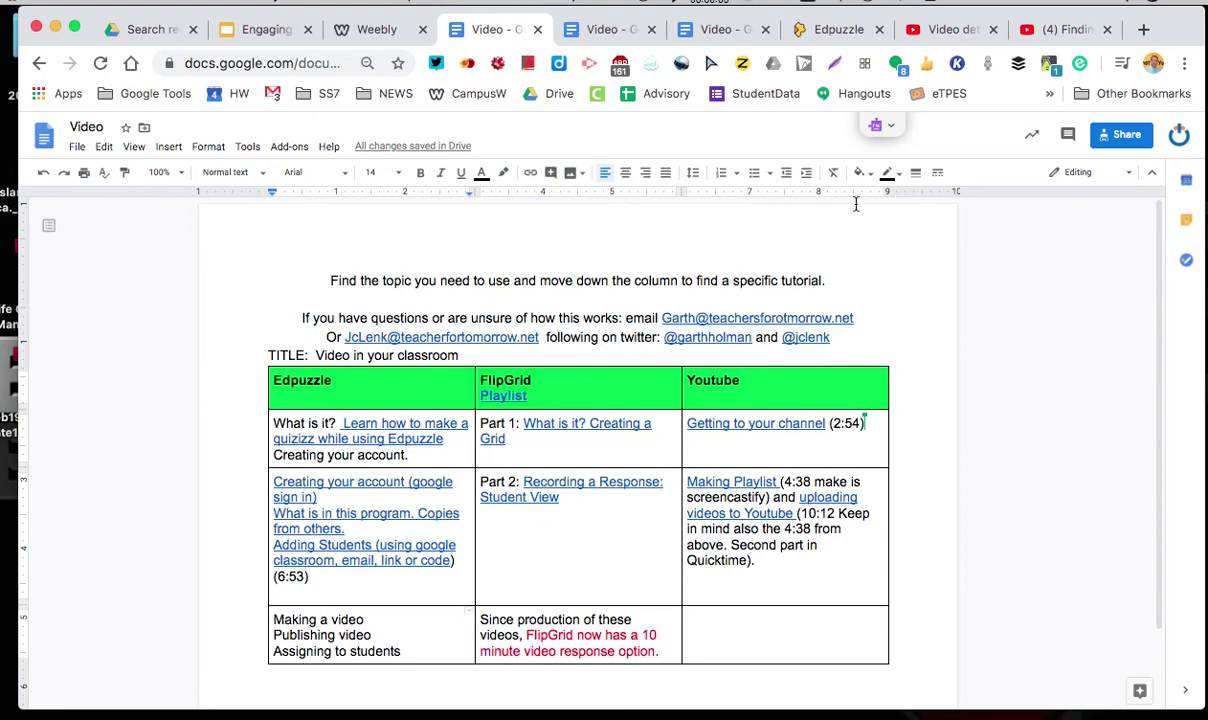
left_click(945, 29)
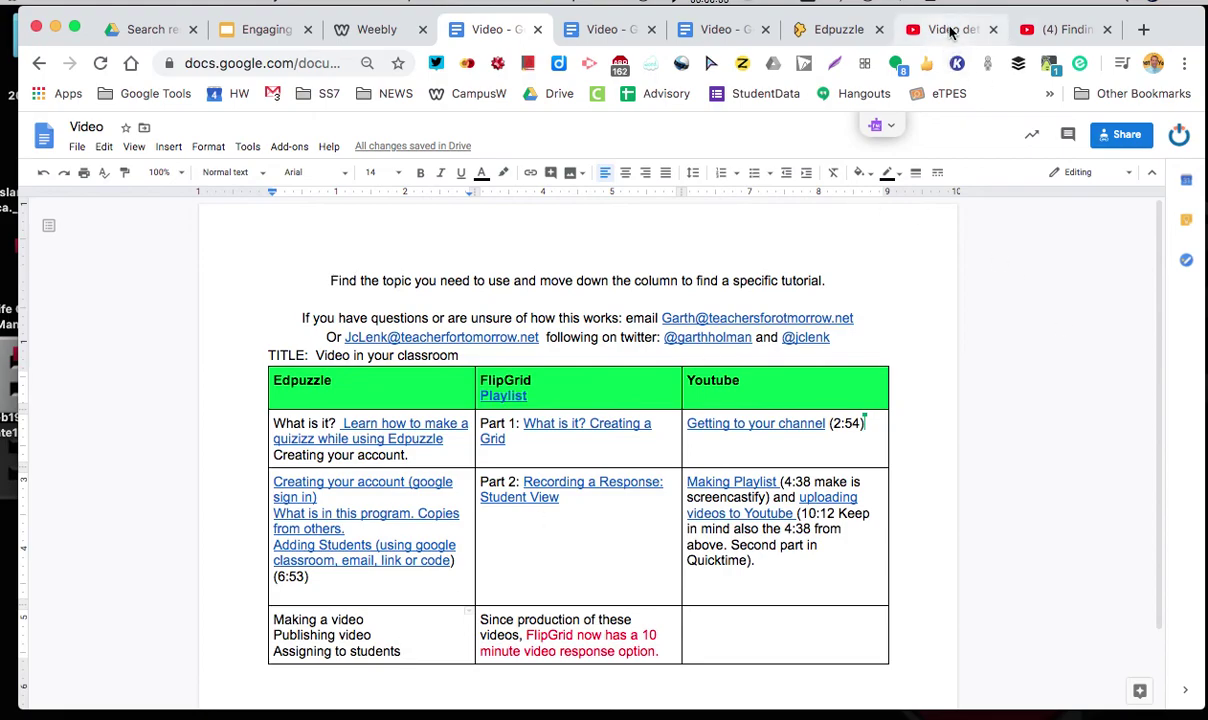
left_click(836, 29)
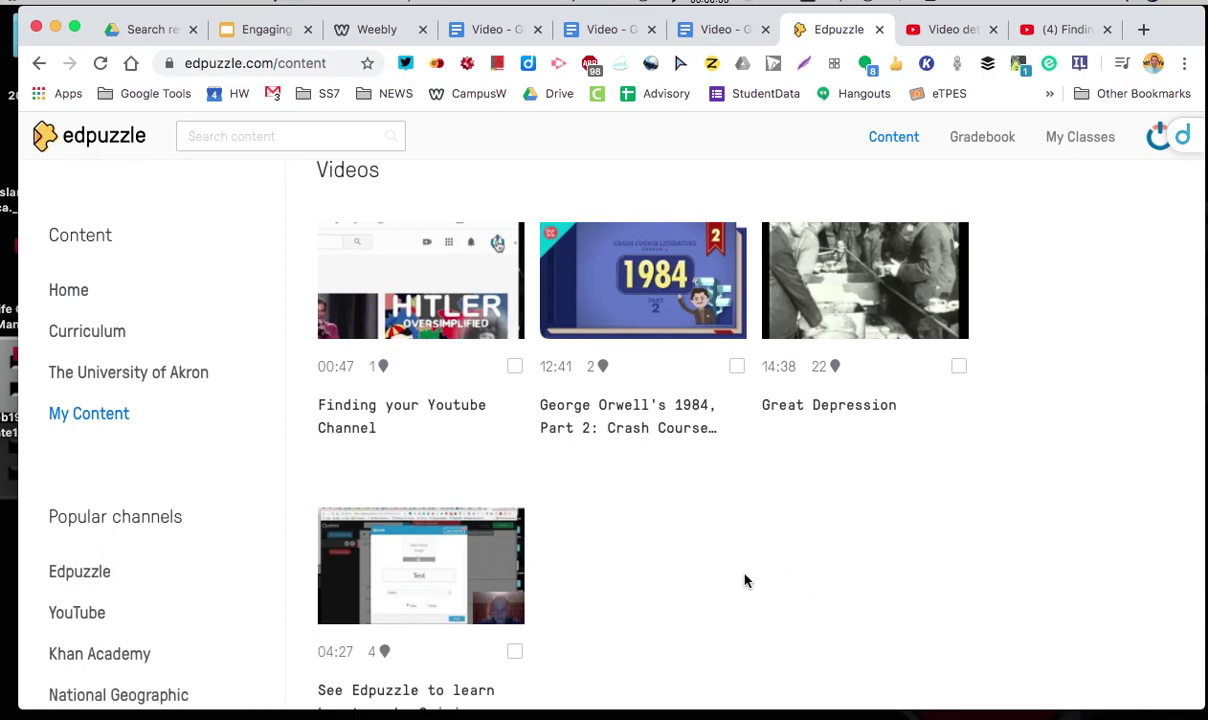
scroll(160, 437, "down", 5)
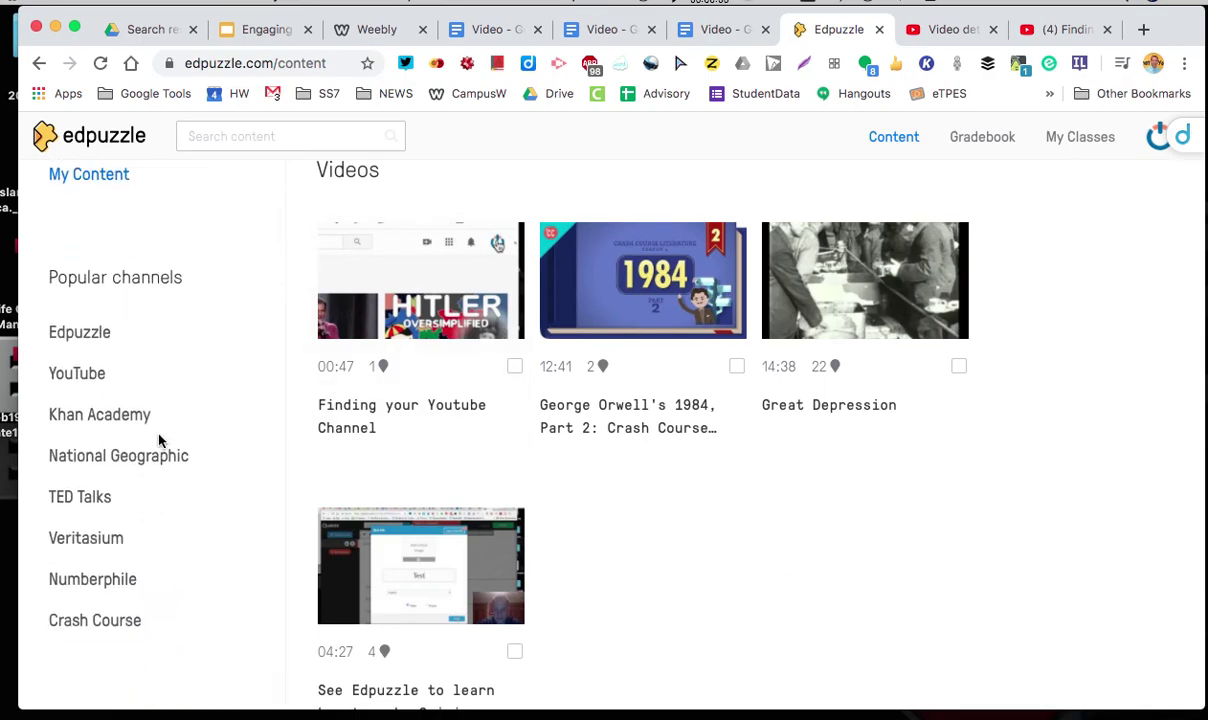
scroll(158, 440, "up", 4)
scroll(158, 440, "up", 1)
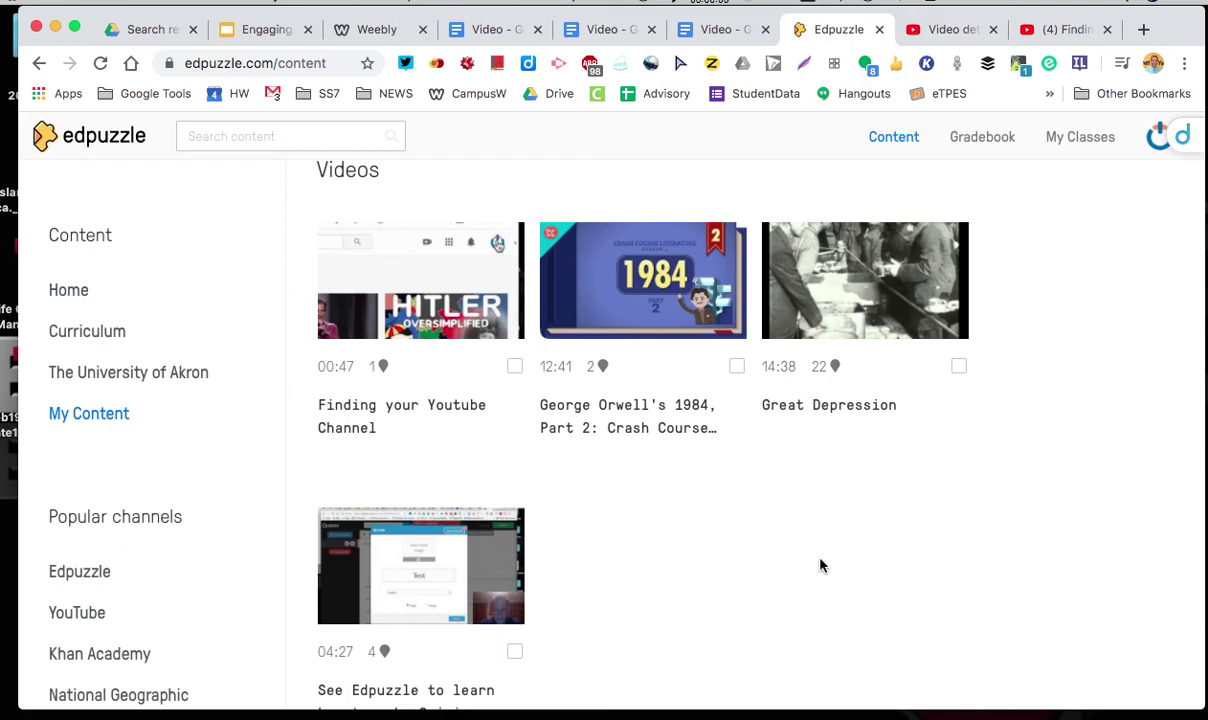
mouse_move(857, 714)
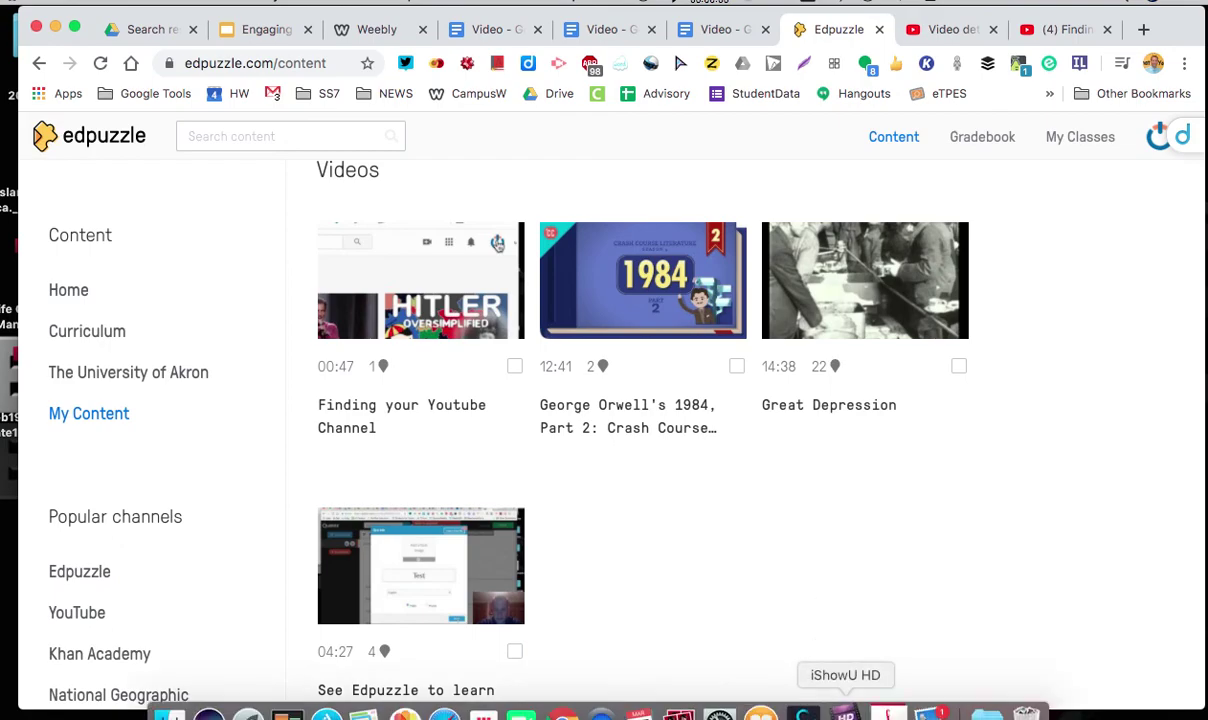